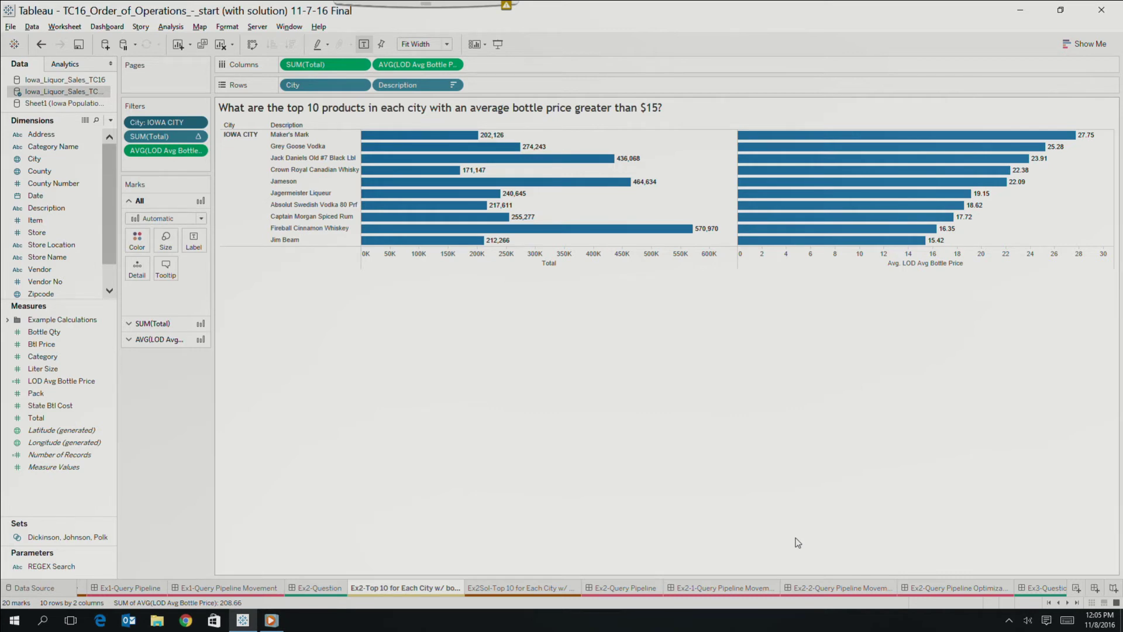
- View the Ex3-Question dashboard, open the "Ex3--% of Total by County" worksheet and plot County on a map
{"action": "left_click", "coordinate": [1067, 602]}
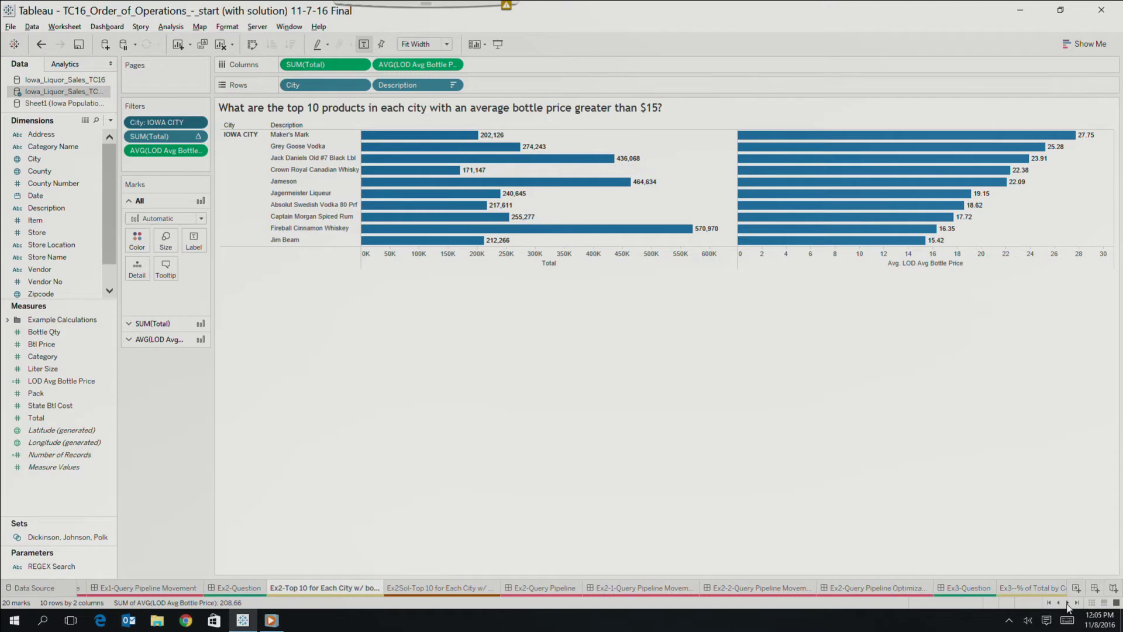
{"action": "left_click", "coordinate": [974, 589]}
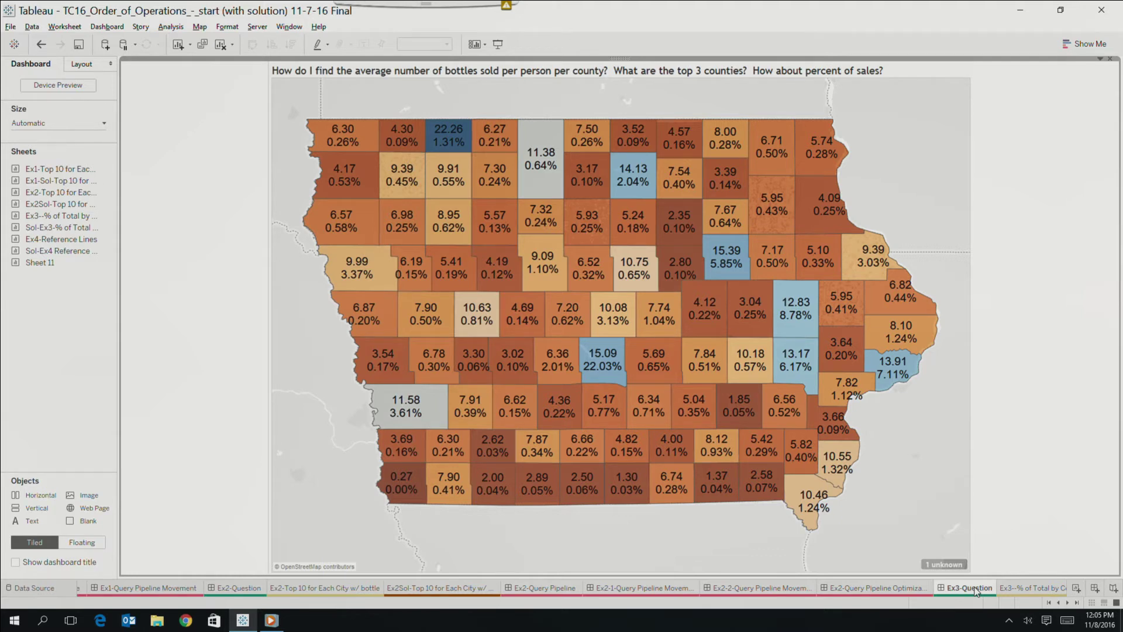
{"action": "left_click", "coordinate": [1033, 588]}
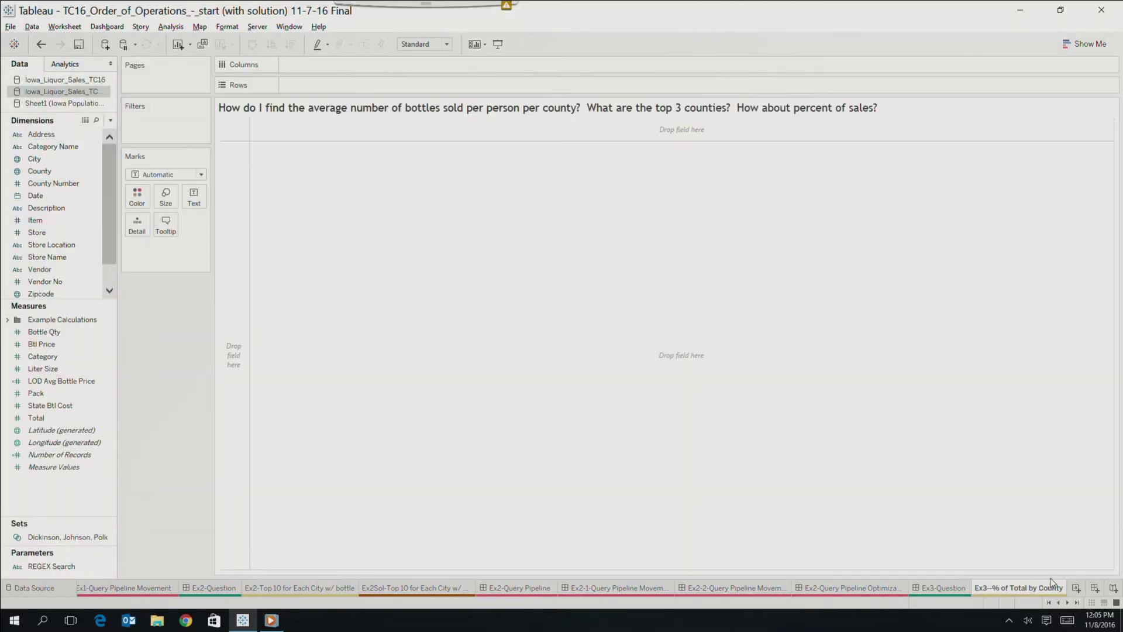
{"action": "double_click", "coordinate": [54, 172]}
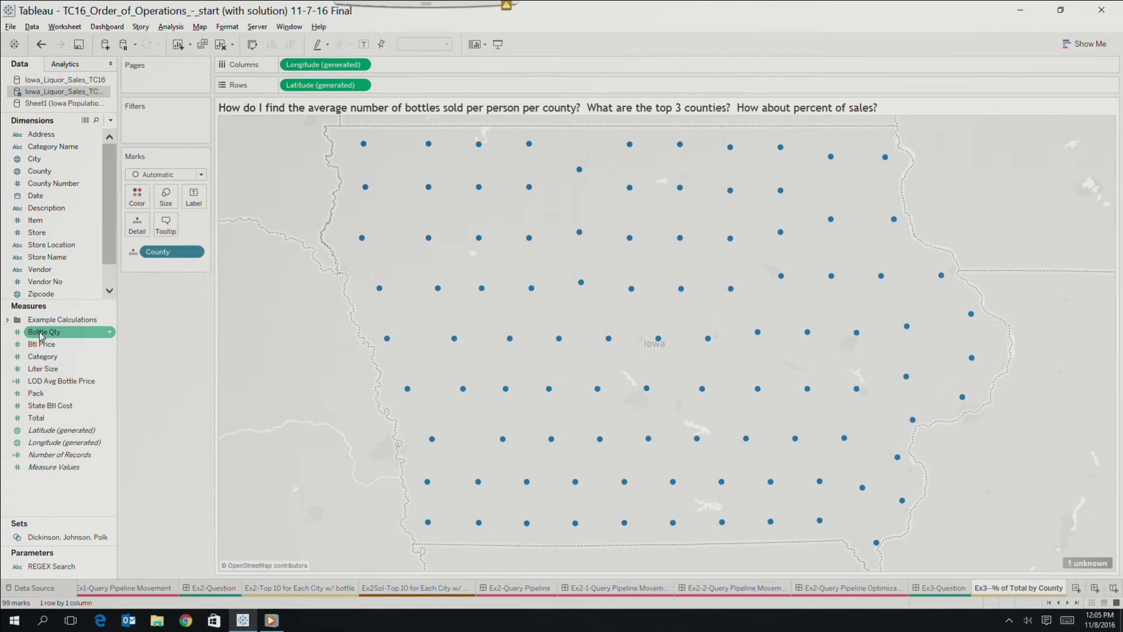
- Color the counties by average Bottle Qty and label each county with the same average
{"action": "left_click_drag", "start_coordinate": [38, 333], "coordinate": [136, 207]}
{"action": "left_click", "coordinate": [194, 252]}
{"action": "mouse_move", "coordinate": [171, 394]}
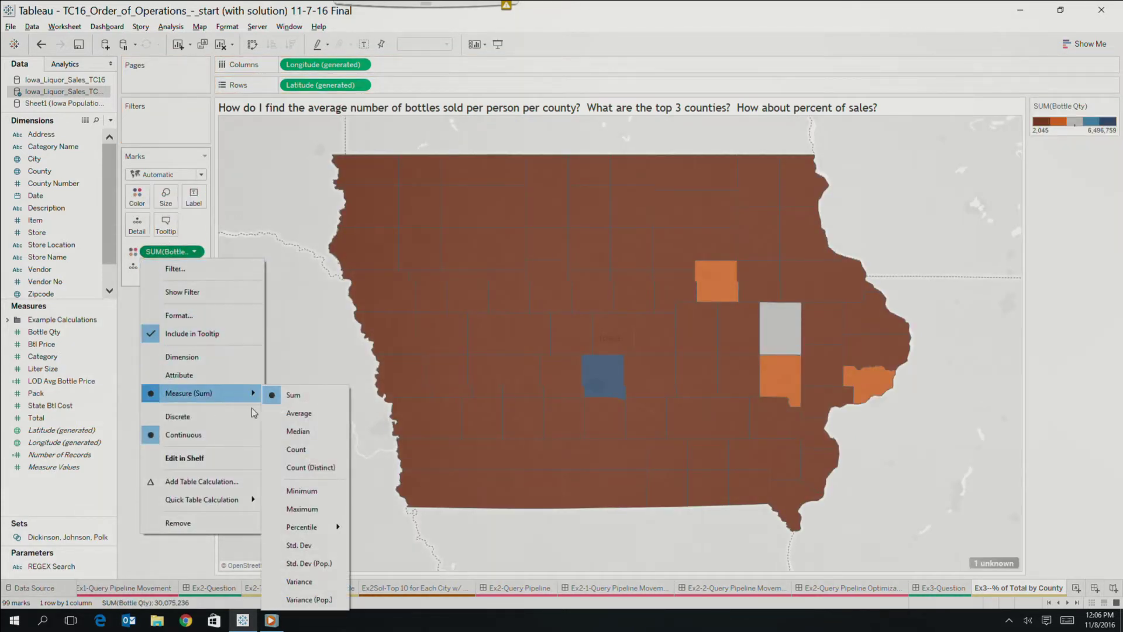
{"action": "left_click", "coordinate": [275, 414]}
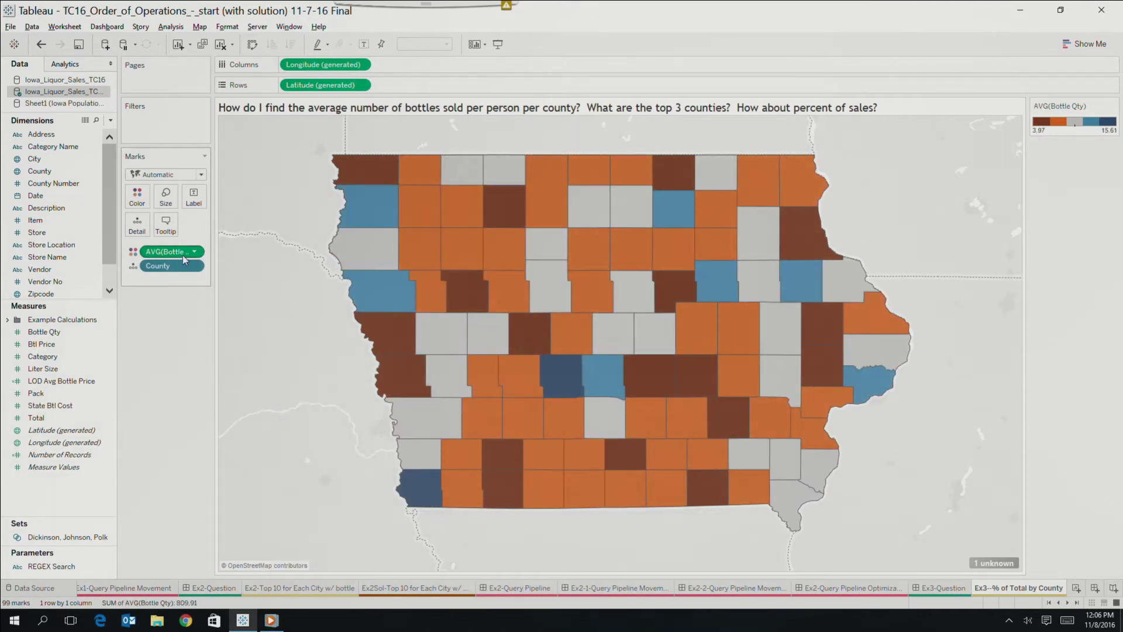
{"action": "left_click_drag", "start_coordinate": [184, 259], "coordinate": [193, 199]}
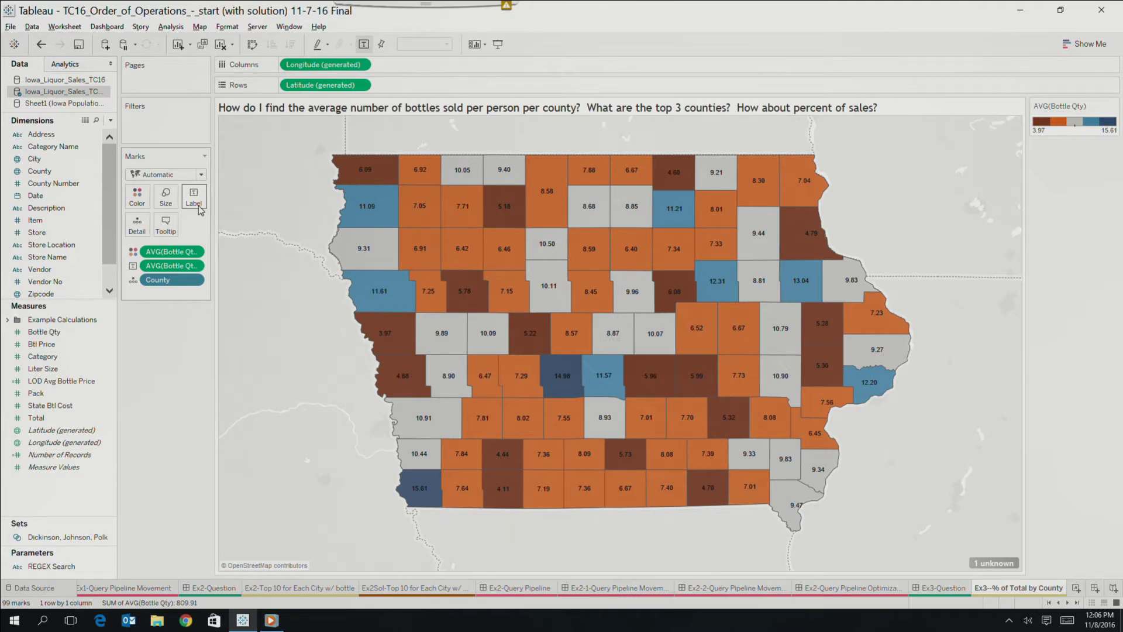
- Create a "Bottles Per Person" calculated field in the clean liquor sales source, dividing sum([Bottle Qty]) by the sum of 2010 Population from the Iowa population source
{"action": "left_click", "coordinate": [67, 104]}
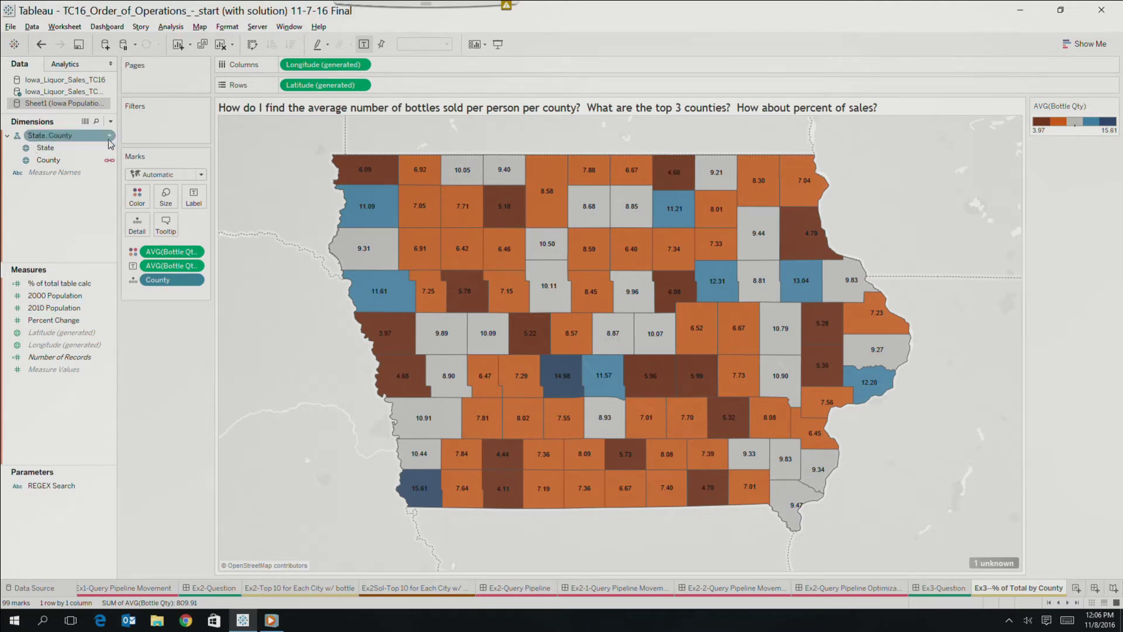
{"action": "left_click", "coordinate": [64, 91]}
{"action": "left_click", "coordinate": [110, 121]}
{"action": "left_click", "coordinate": [105, 140]}
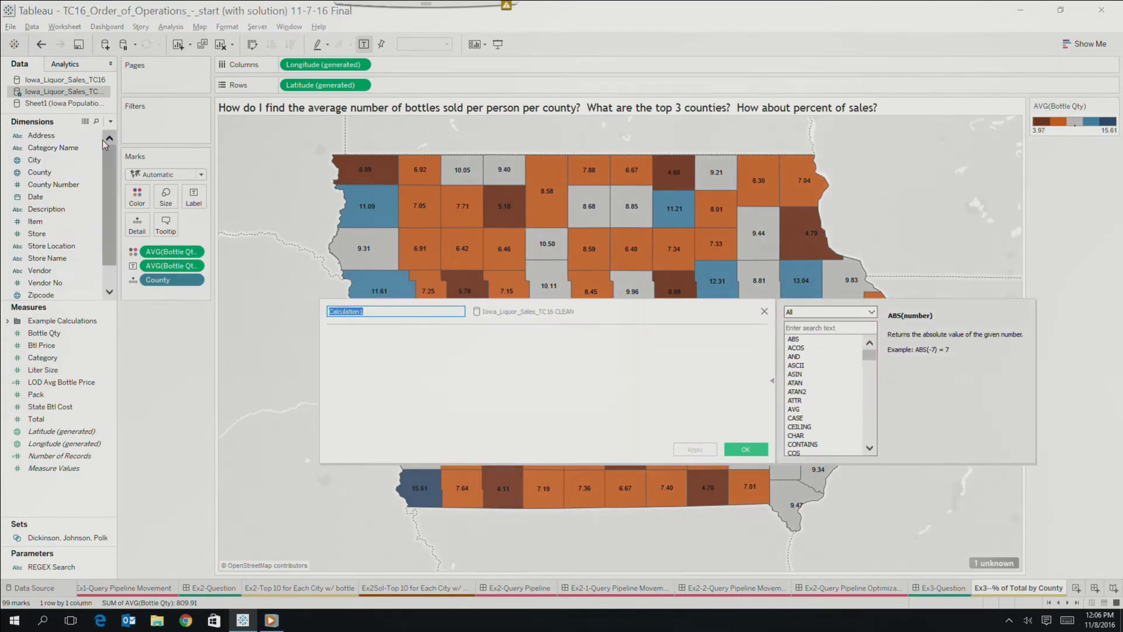
{"action": "type", "text": "Bottle "}
{"action": "type", "text": "Per Person"}
{"action": "type", "text": "sum (b"}
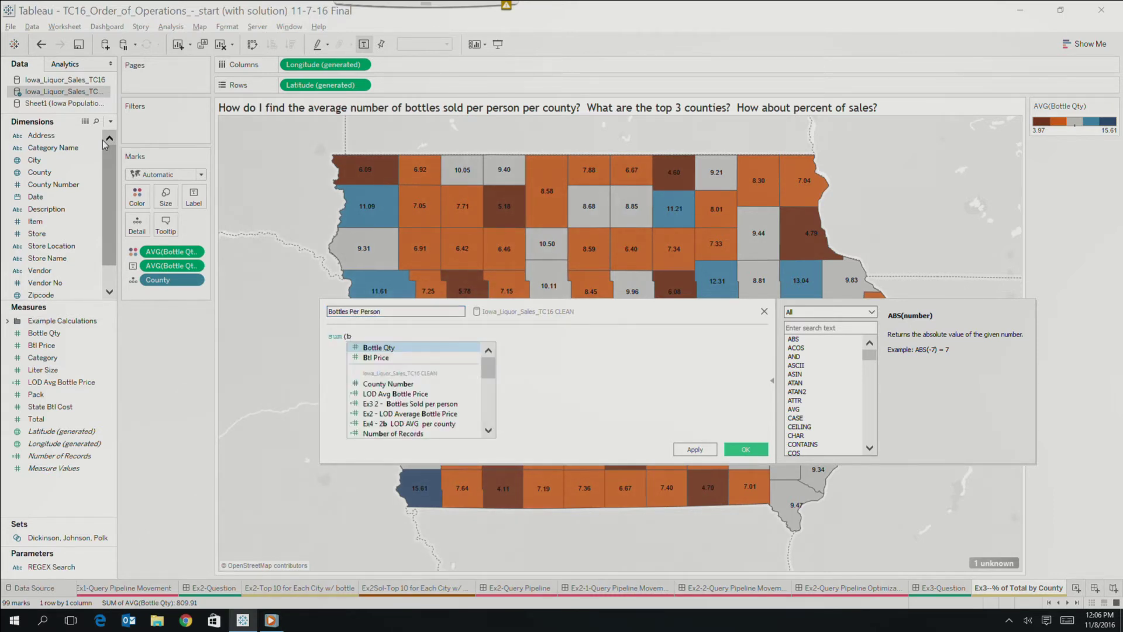
{"action": "key", "text": "Return"}
{"action": "type", "text": ") /"}
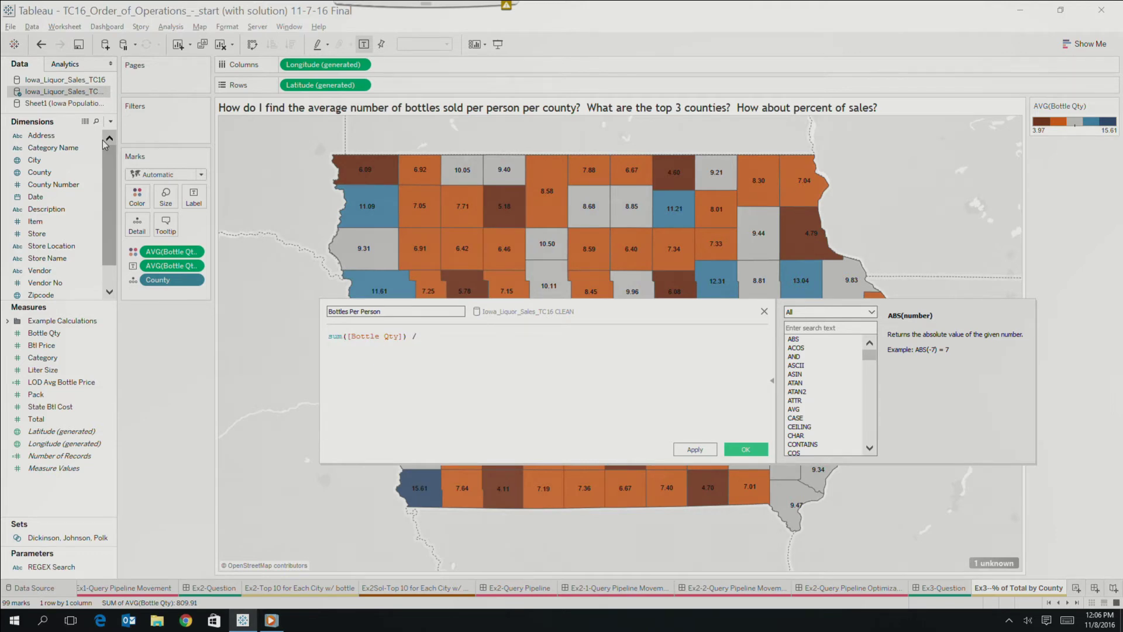
{"action": "left_click", "coordinate": [64, 103]}
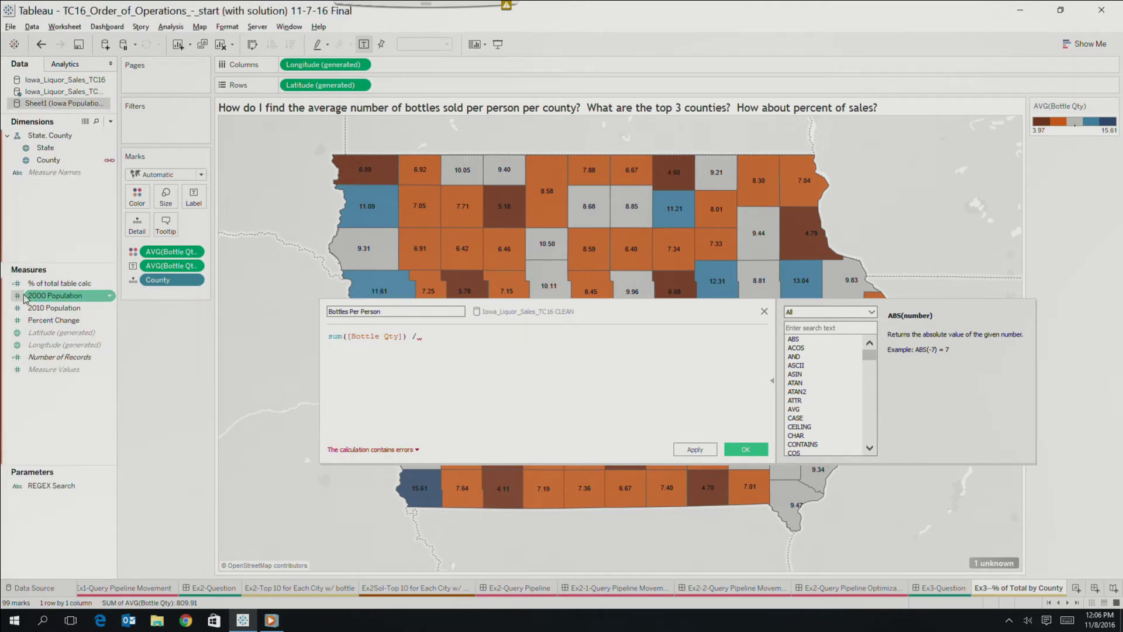
{"action": "left_click_drag", "start_coordinate": [54, 307], "coordinate": [468, 344]}
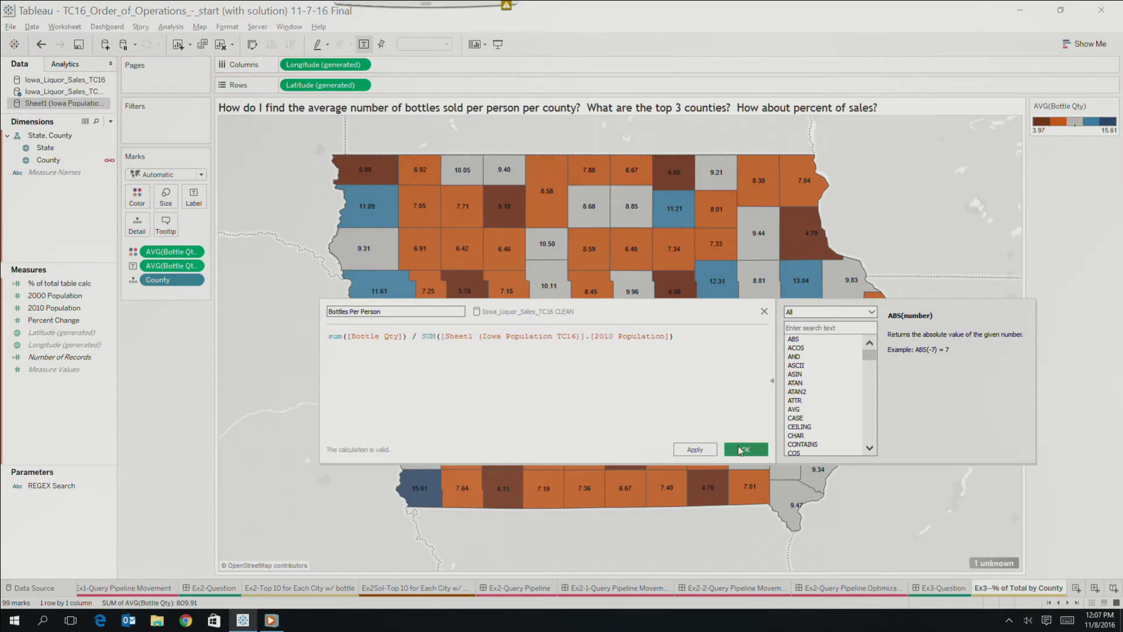
{"action": "left_click", "coordinate": [742, 450]}
- Recolor the counties by the Bottles Per Person field from the clean liquor sales source
{"action": "left_click", "coordinate": [91, 93]}
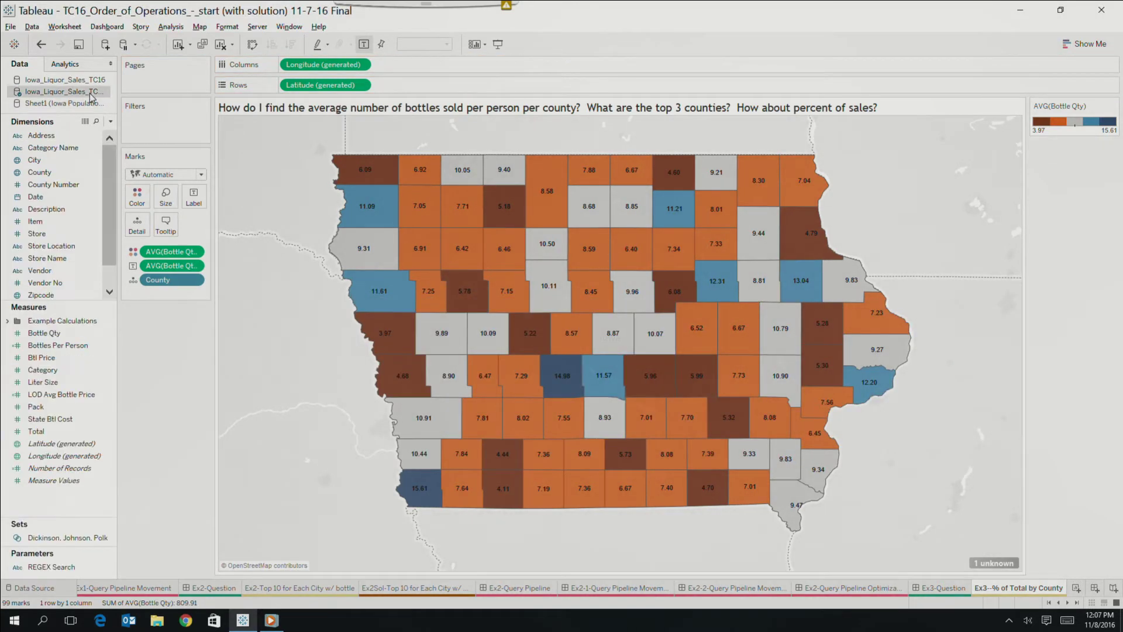
{"action": "left_click", "coordinate": [57, 347]}
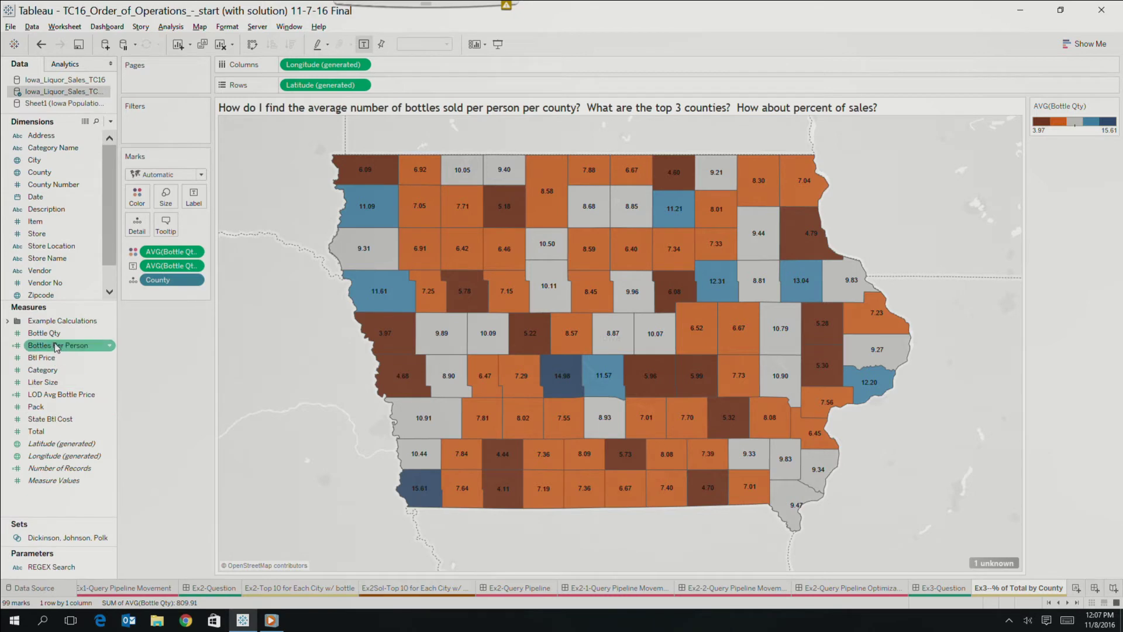
{"action": "left_click_drag", "start_coordinate": [57, 346], "coordinate": [136, 199]}
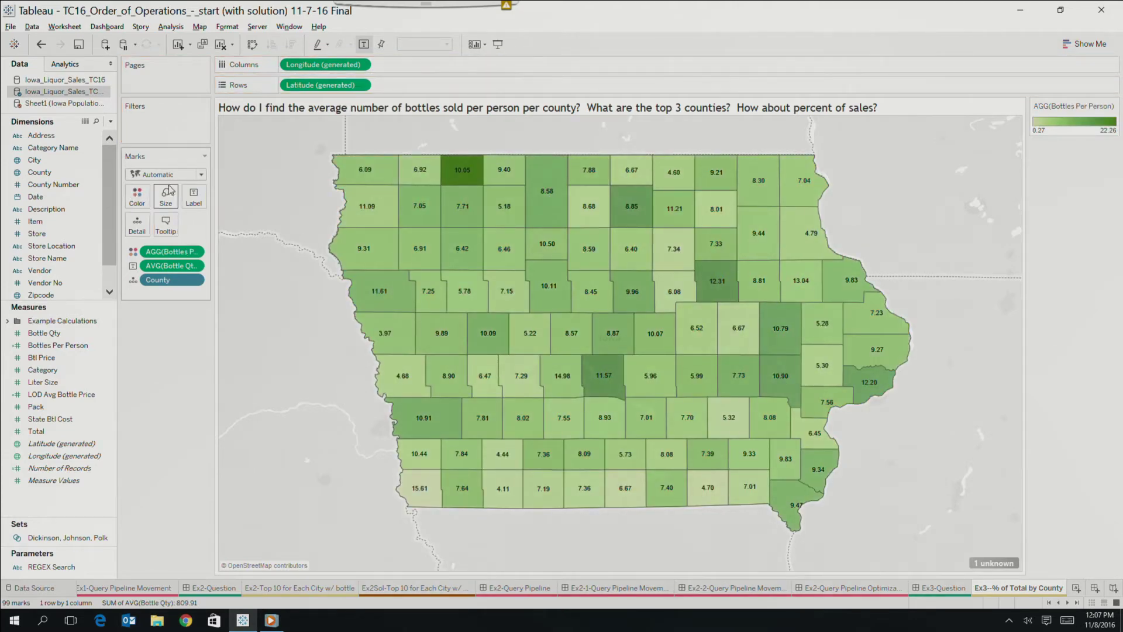
- Apply the Orange-Blue Diverging palette to the Bottles Per Person color scale
{"action": "left_click", "coordinate": [137, 197]}
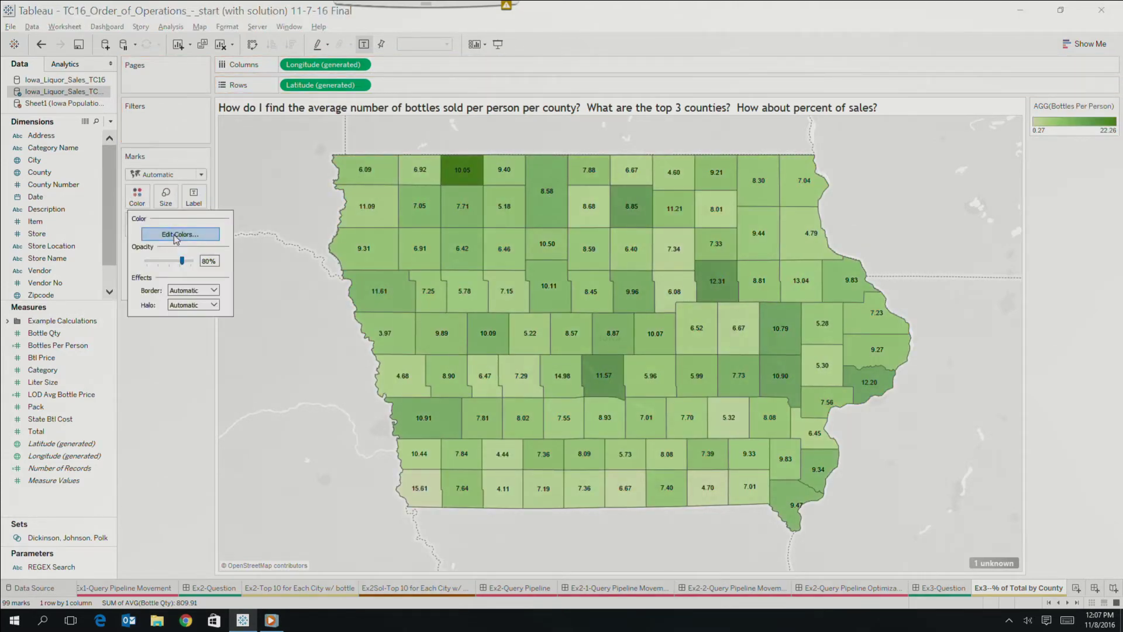
{"action": "left_click", "coordinate": [175, 236]}
{"action": "left_click", "coordinate": [566, 265]}
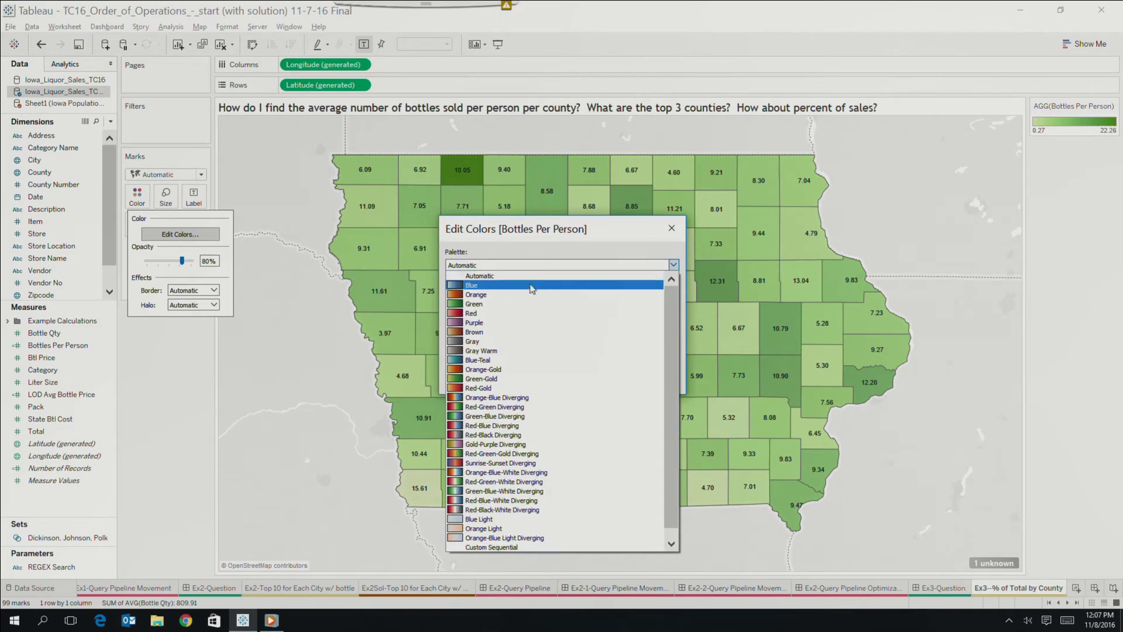
{"action": "left_click", "coordinate": [506, 397]}
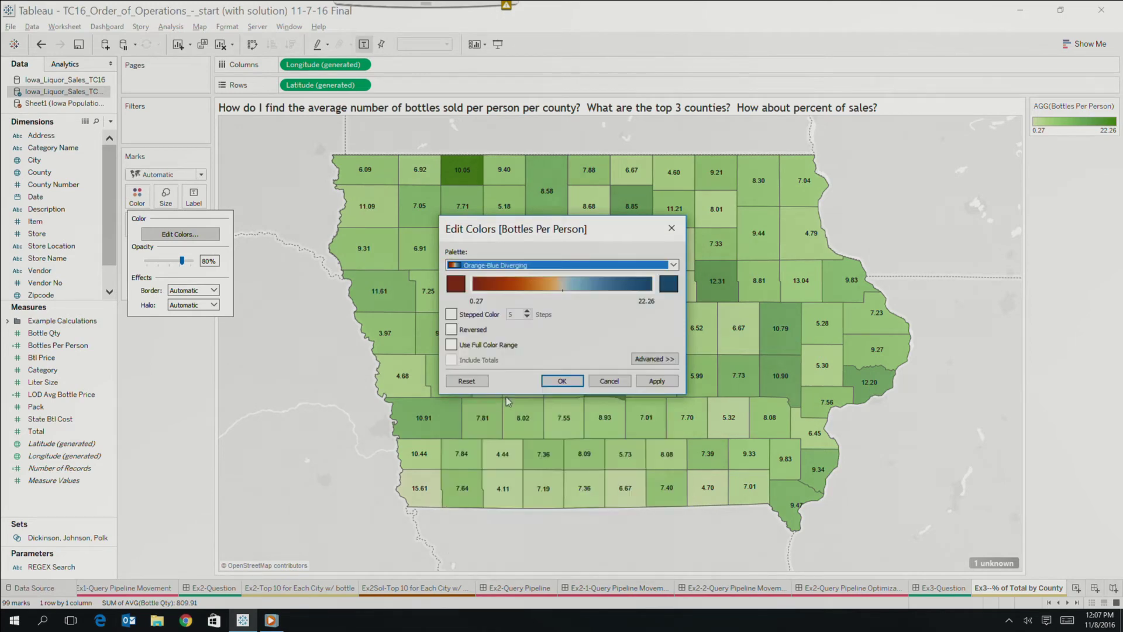
{"action": "left_click", "coordinate": [554, 382]}
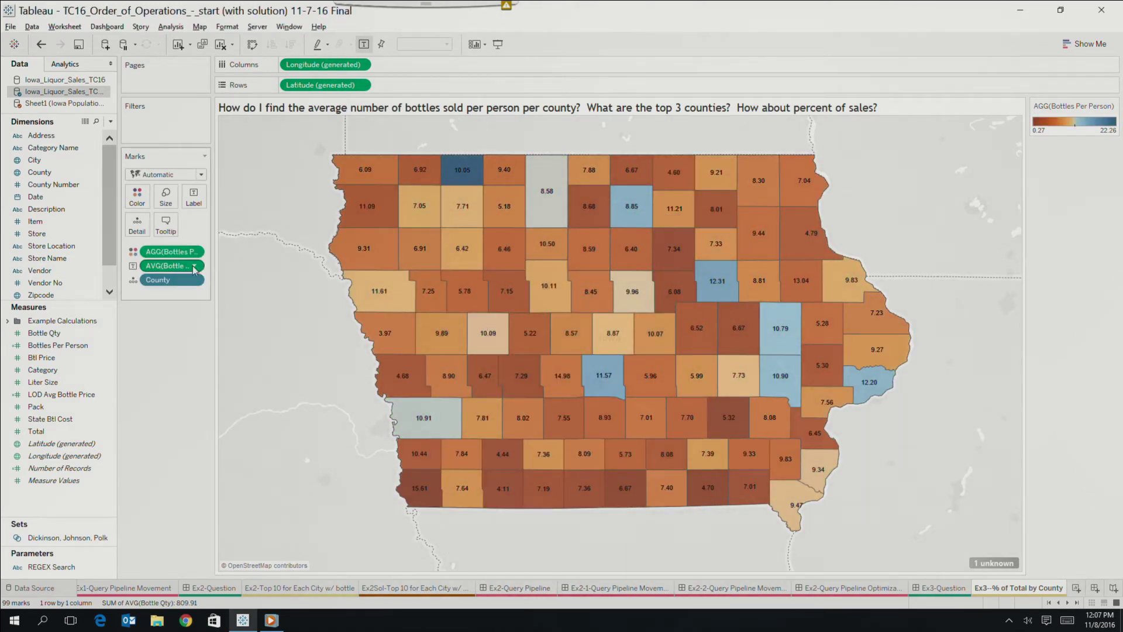
- Add Bottles Per Person as a second county label while keeping it on color, and inspect county details on the map
{"action": "left_click_drag", "start_coordinate": [175, 252], "coordinate": [205, 207]}
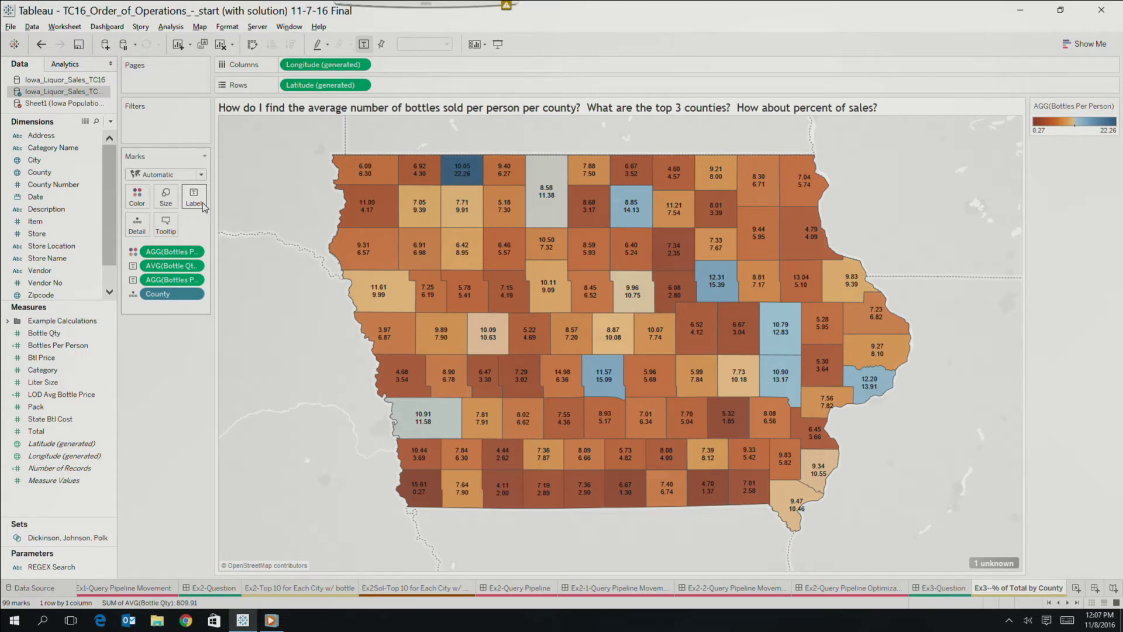
{"action": "mouse_move", "coordinate": [612, 391]}
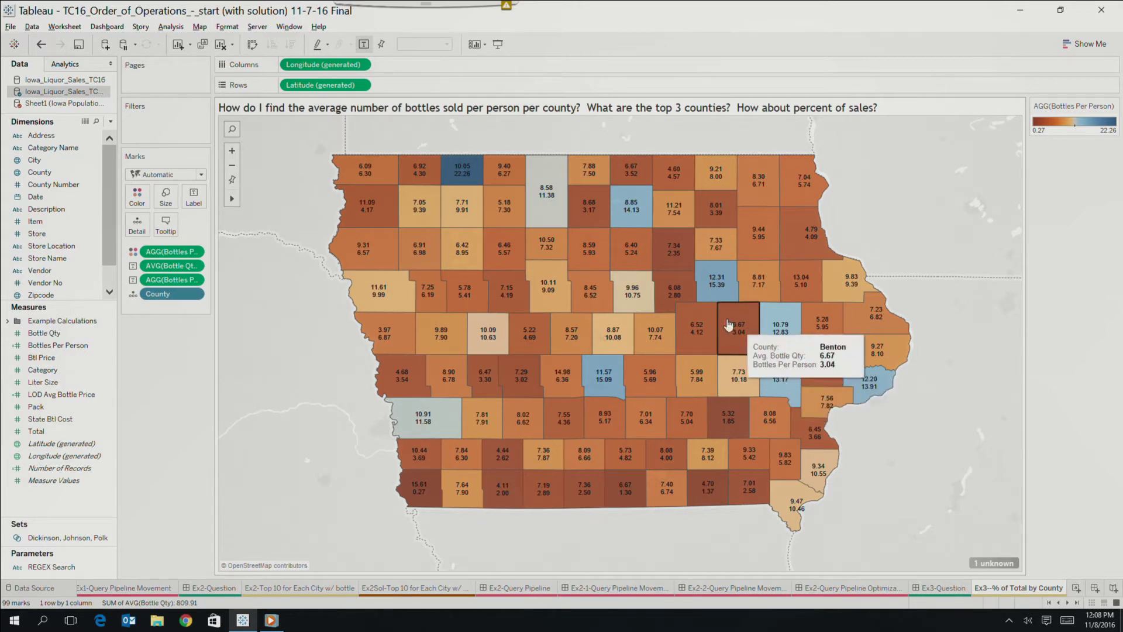
{"action": "mouse_move", "coordinate": [476, 177]}
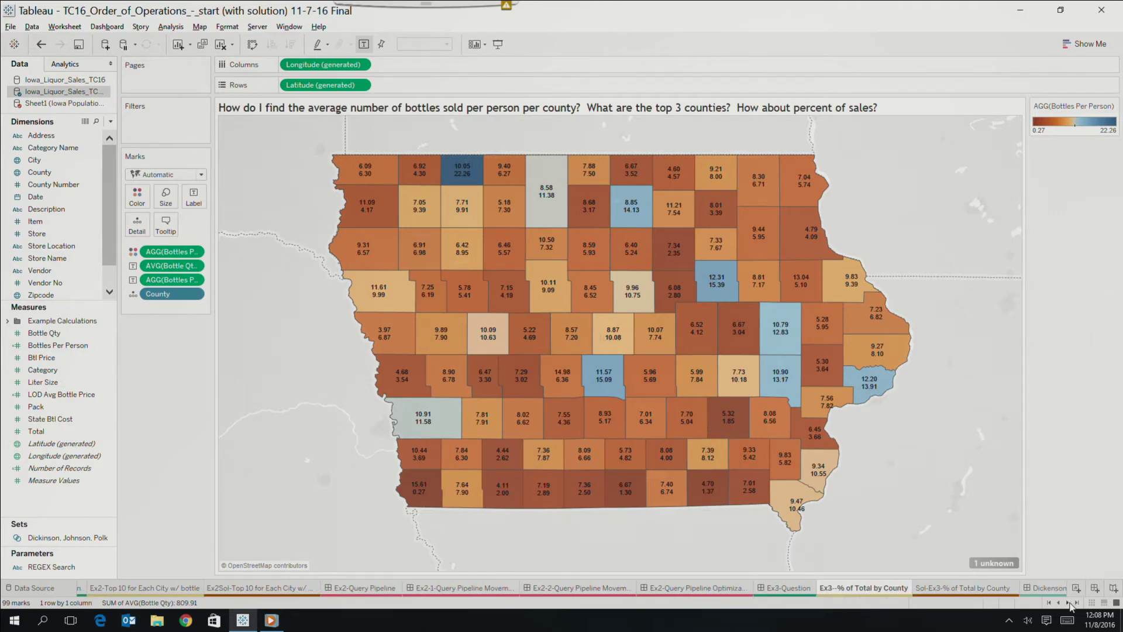
- View the "Dickenson County" and "Dickenson - Fun Facts" dashboards
{"action": "left_click", "coordinate": [1068, 603]}
{"action": "left_click", "coordinate": [943, 585]}
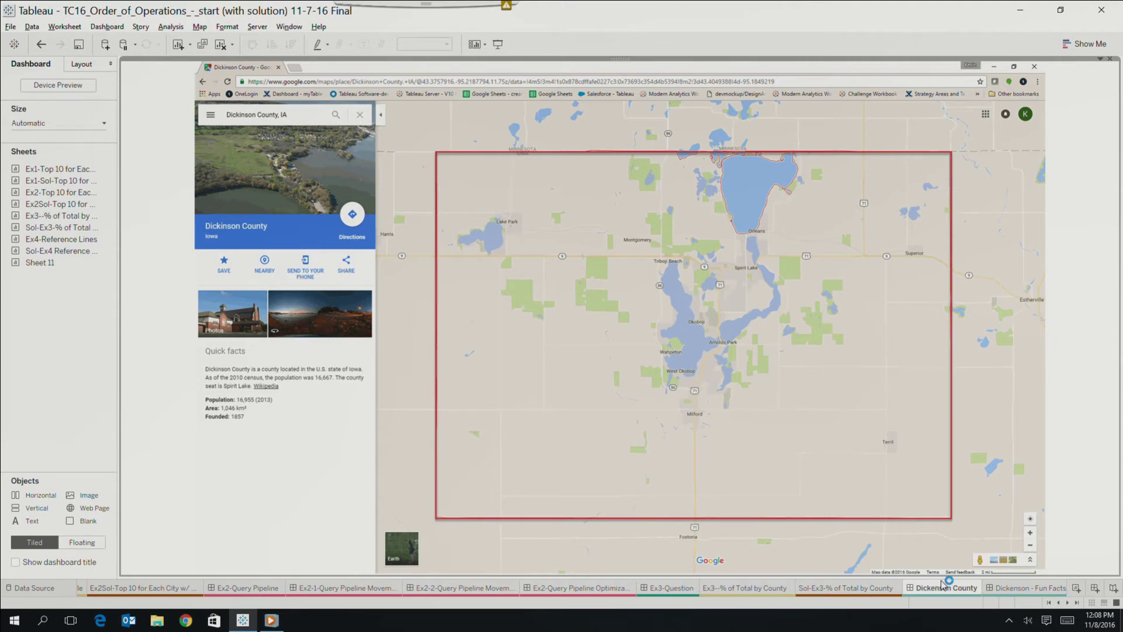
{"action": "left_click", "coordinate": [1017, 590]}
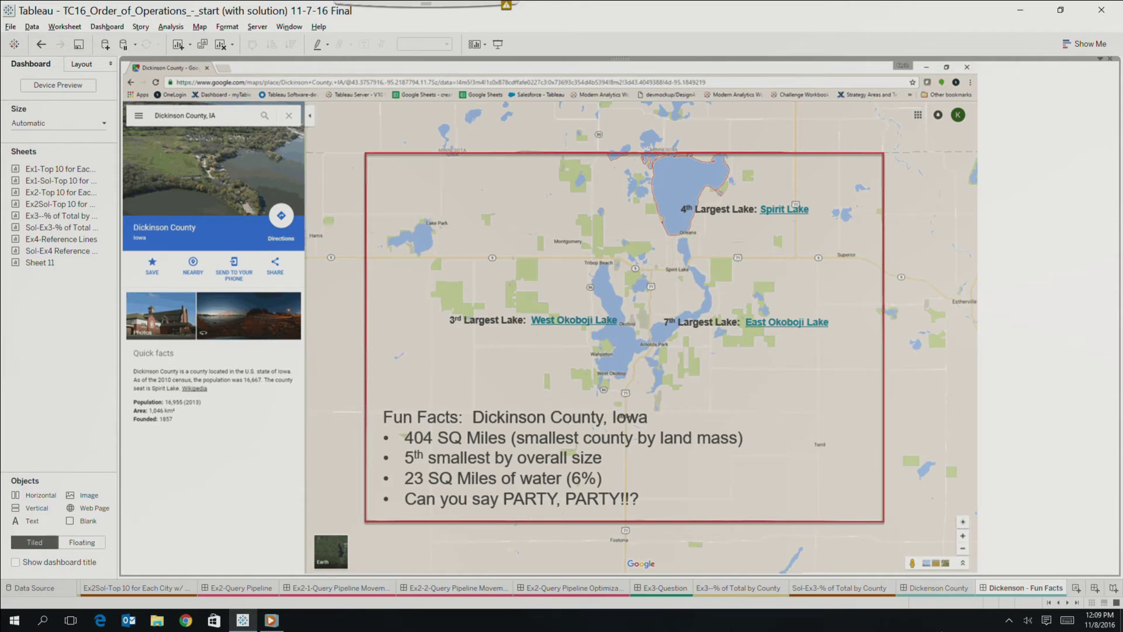
- Try to set a Top 10 by-field filter on County in the "Ex3--% of Total by County" worksheet, checking which fields can rank it
{"action": "left_click", "coordinate": [731, 588]}
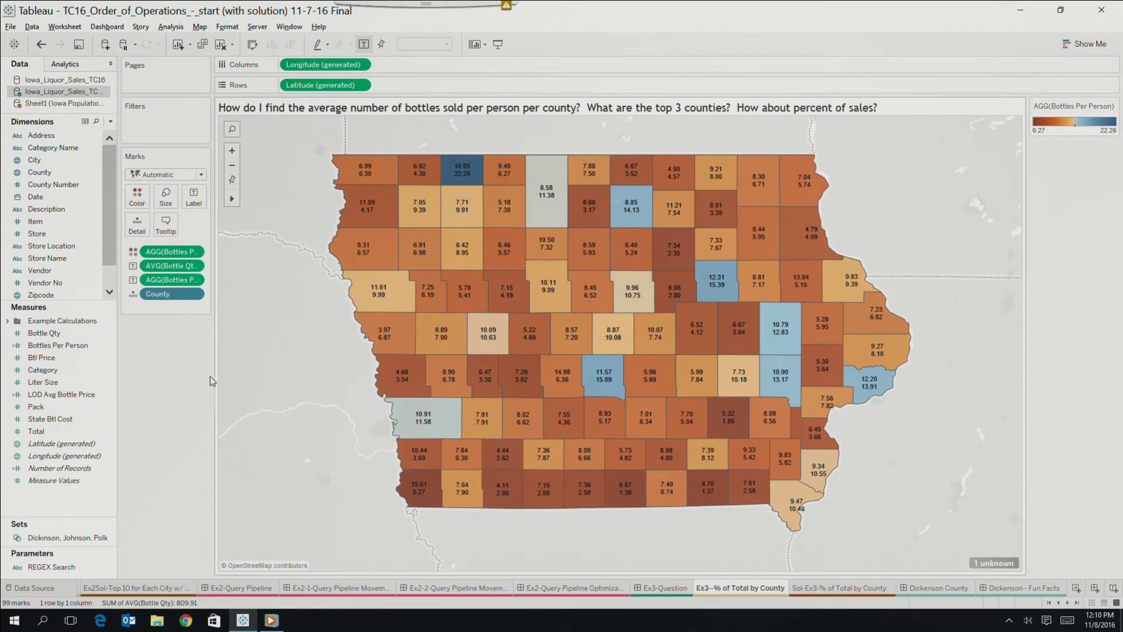
{"action": "left_click", "coordinate": [40, 174]}
{"action": "left_click_drag", "start_coordinate": [40, 173], "coordinate": [147, 124]}
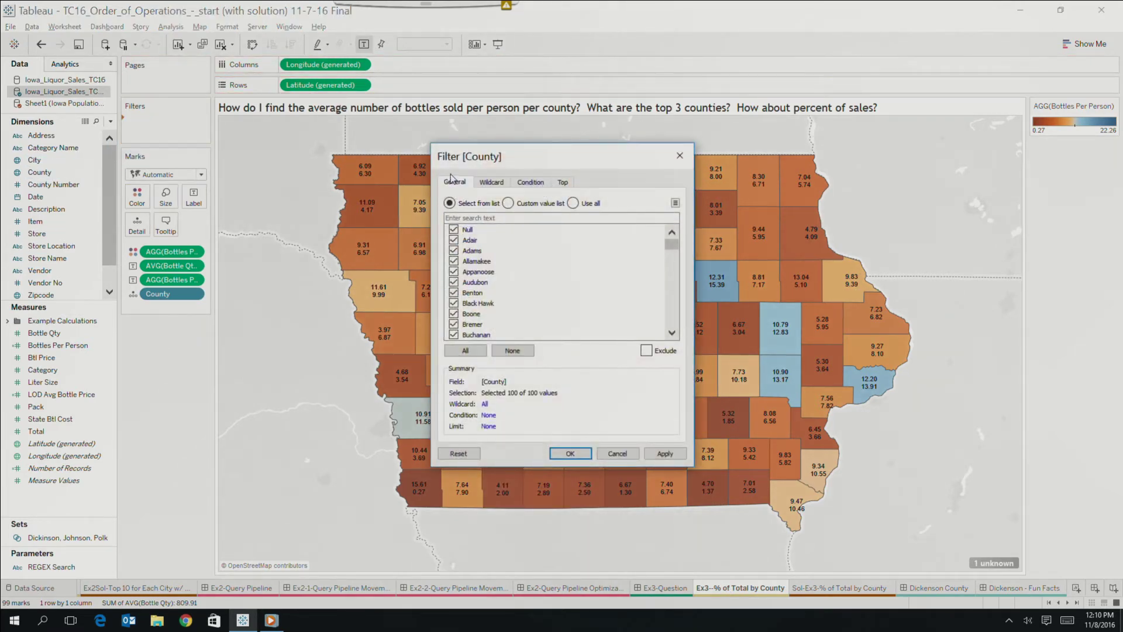
{"action": "left_click", "coordinate": [565, 182]}
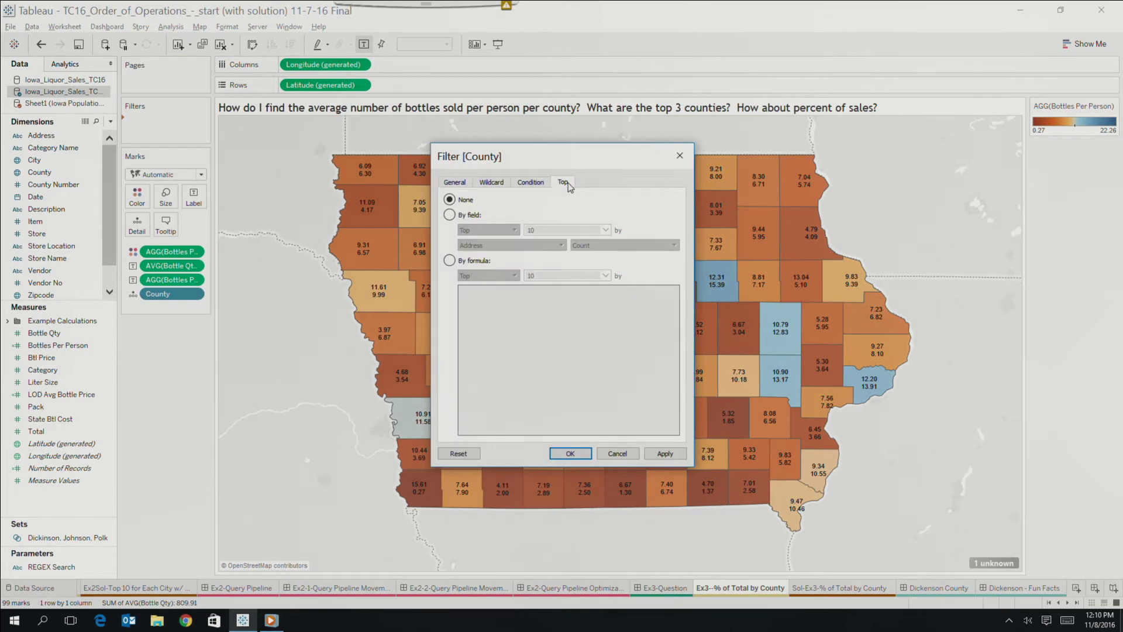
{"action": "left_click", "coordinate": [458, 215]}
{"action": "left_click", "coordinate": [488, 230]}
{"action": "left_click", "coordinate": [488, 230]}
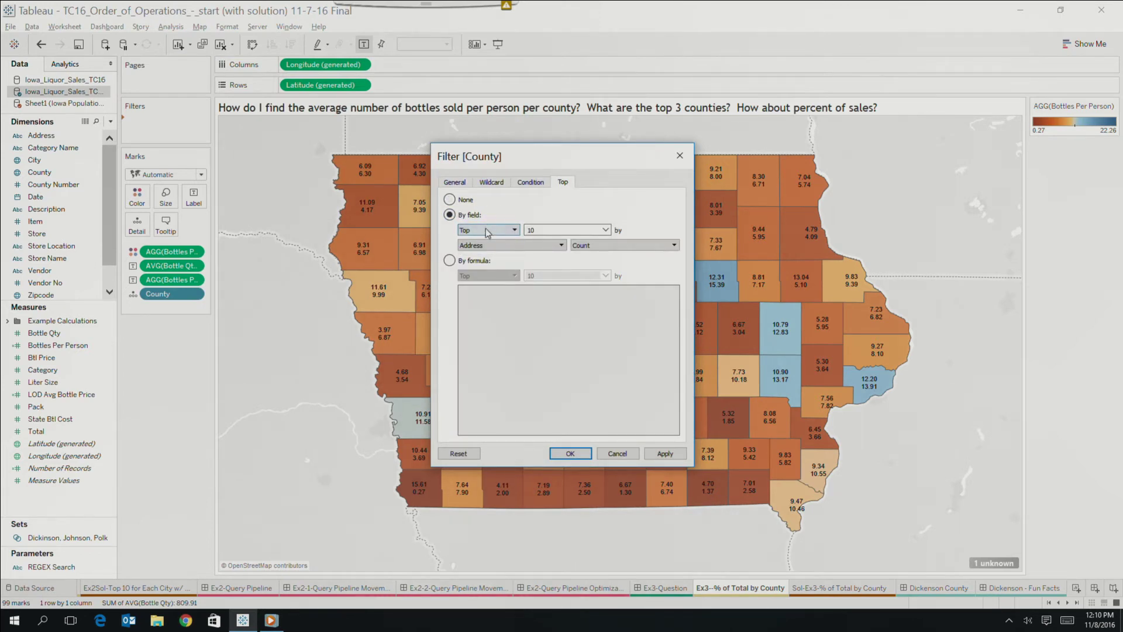
{"action": "left_click", "coordinate": [487, 246]}
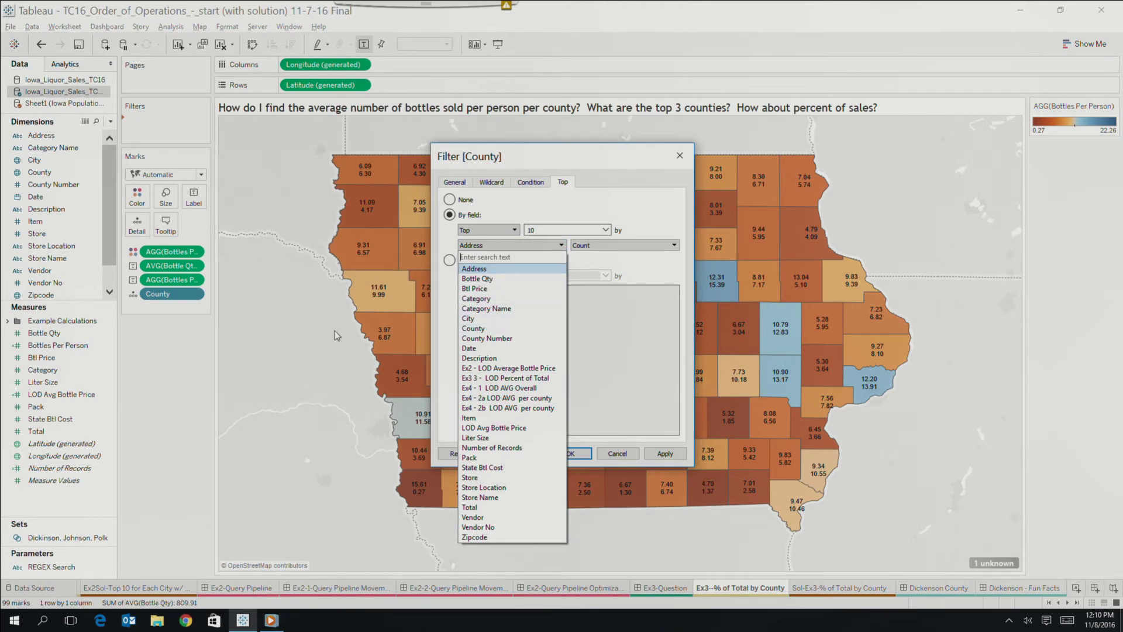
{"action": "left_click", "coordinate": [299, 339]}
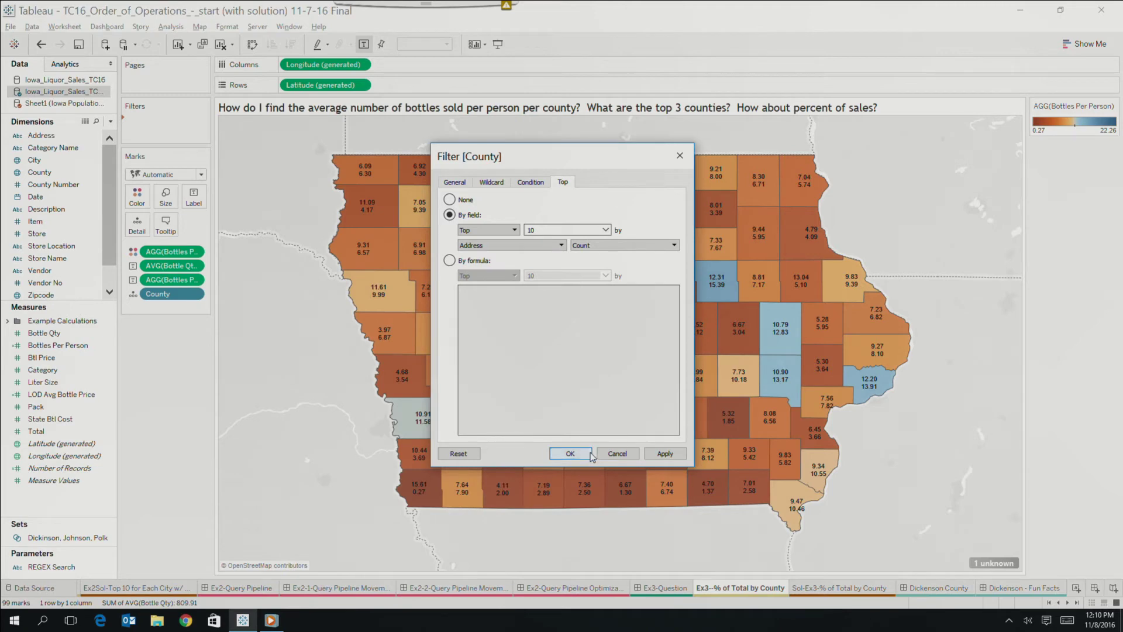
{"action": "left_click", "coordinate": [617, 454]}
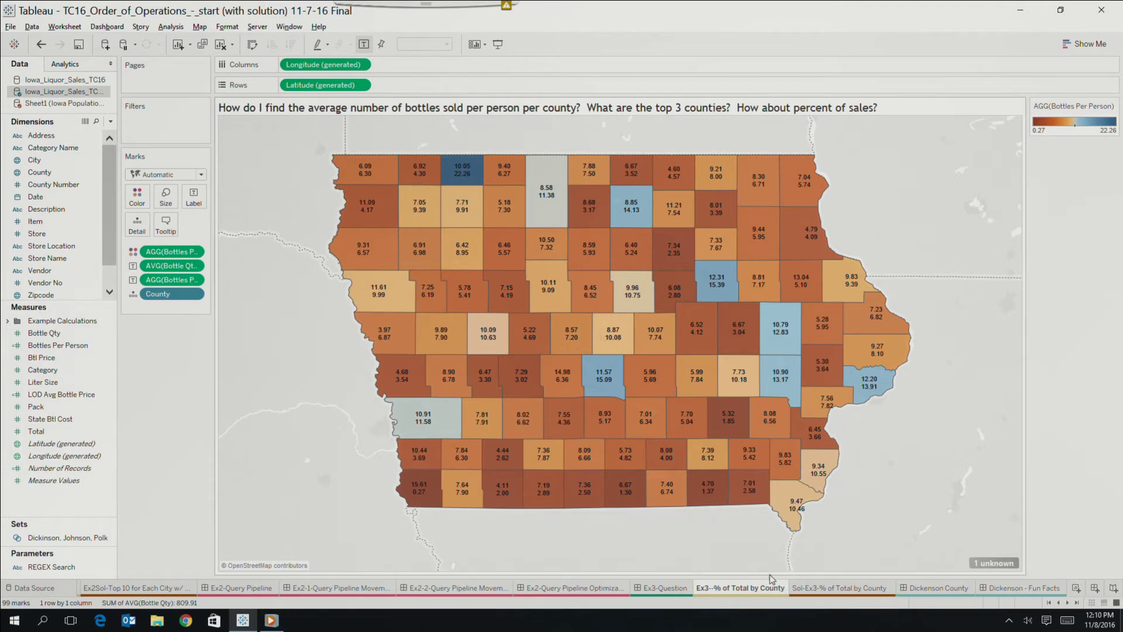
- Open the "Pre Ex3" dashboard and review where Top N falls in the query pipeline
{"action": "left_click", "coordinate": [1068, 603]}
{"action": "left_click", "coordinate": [1068, 602]}
{"action": "left_click", "coordinate": [904, 588]}
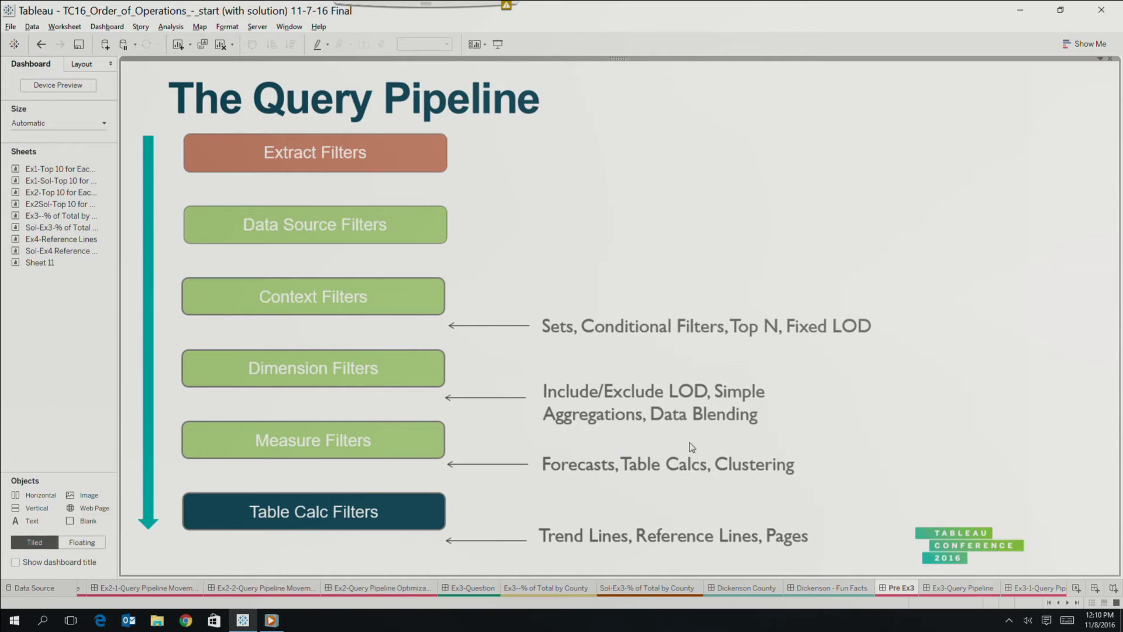
{"action": "left_click", "coordinate": [782, 326]}
- Filter the map in the "Ex3--% of Total by County" worksheet by average Bottle Qty, keeping the full range of values
{"action": "left_click", "coordinate": [575, 587]}
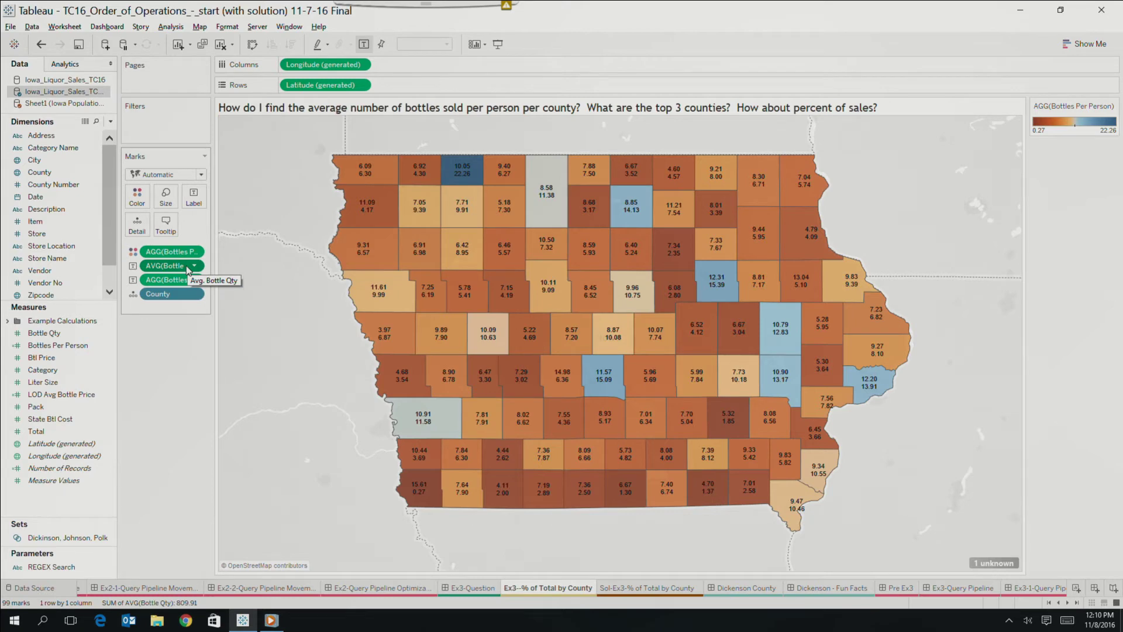
{"action": "left_click_drag", "start_coordinate": [188, 269], "coordinate": [178, 128]}
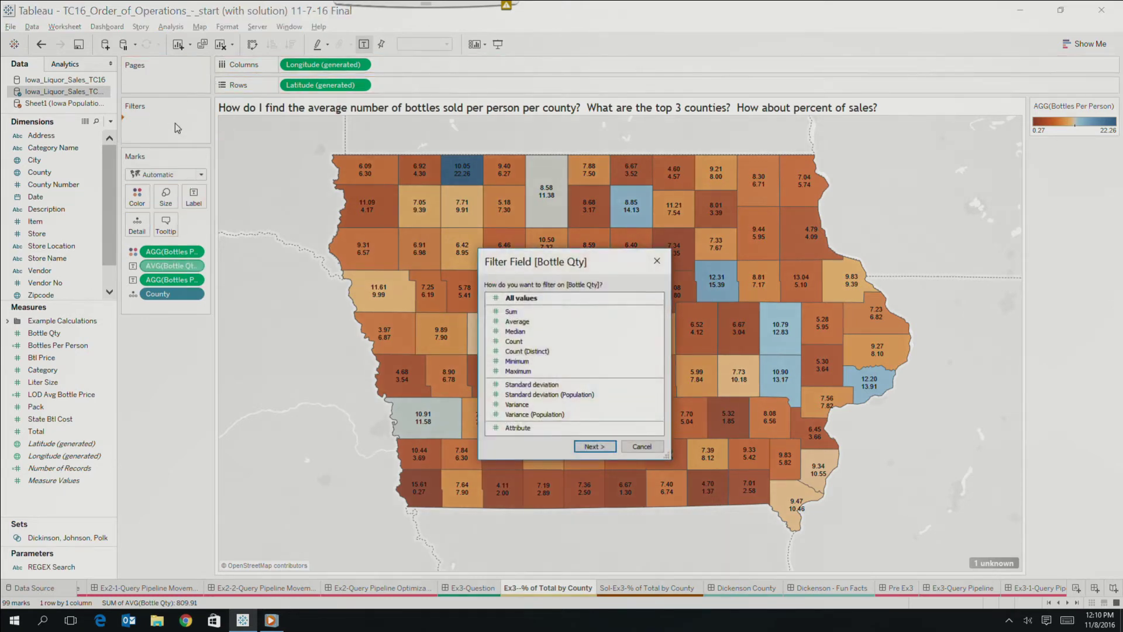
{"action": "left_click", "coordinate": [539, 314]}
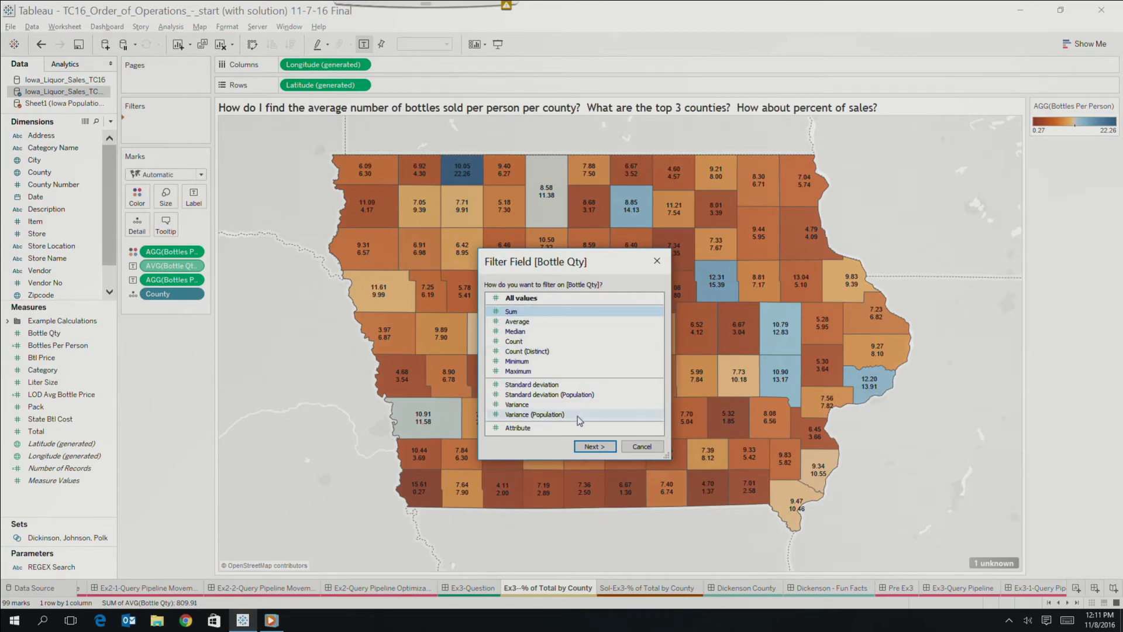
{"action": "left_click", "coordinate": [526, 321]}
{"action": "left_click", "coordinate": [596, 446]}
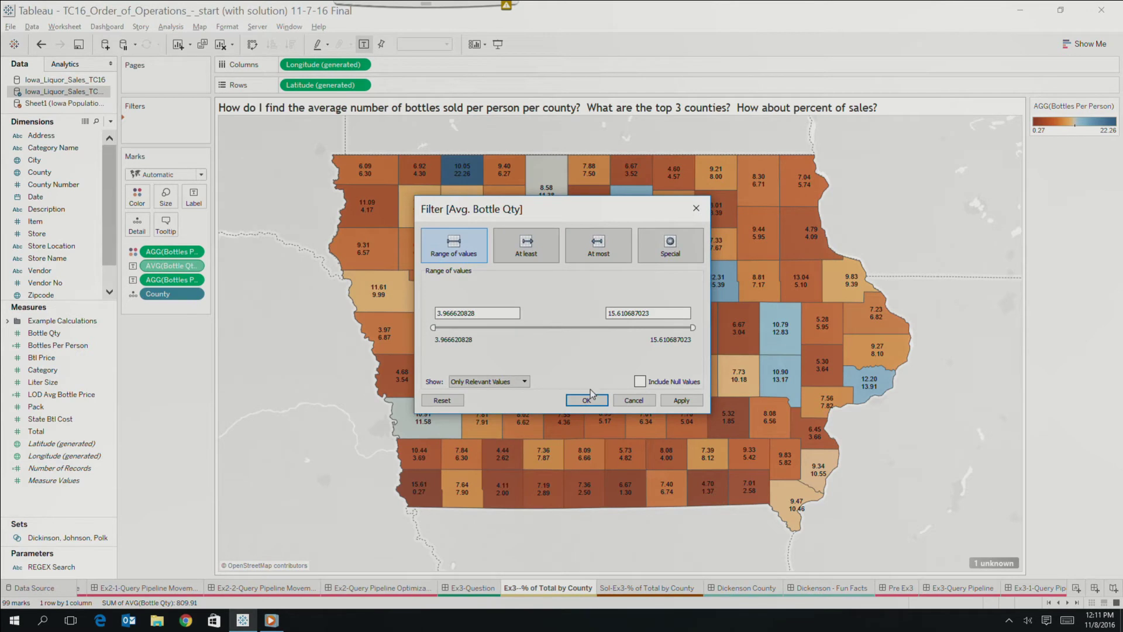
{"action": "left_click", "coordinate": [587, 400]}
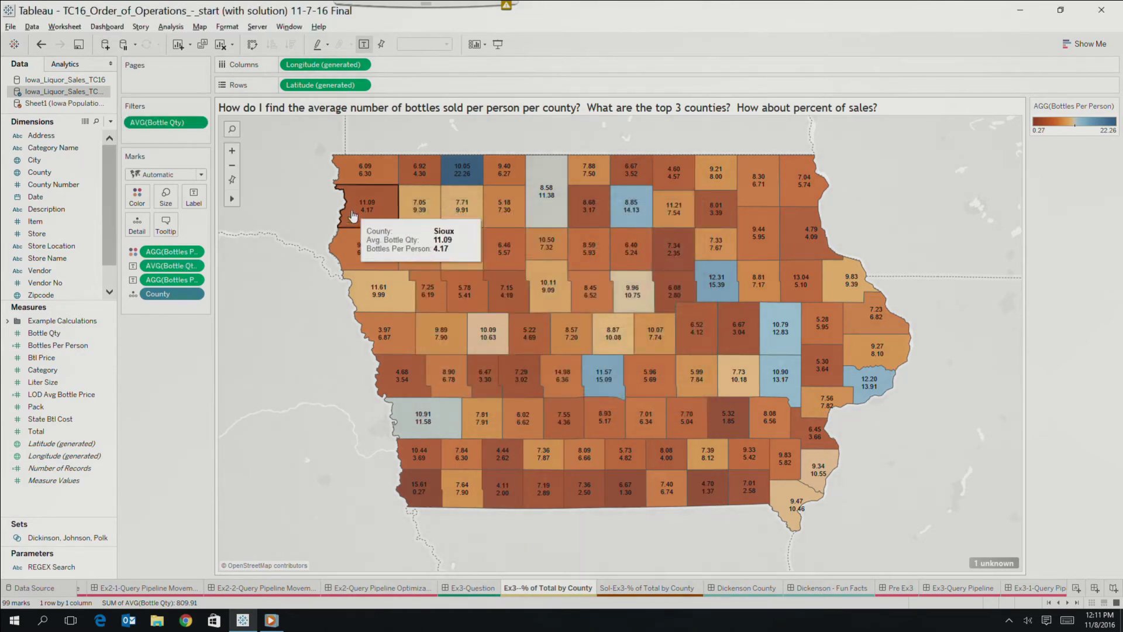
- Try ranking the average Bottle Qty filter to keep only the top 3 counties, and remove the filter after inspecting the map
{"action": "left_click", "coordinate": [199, 122]}
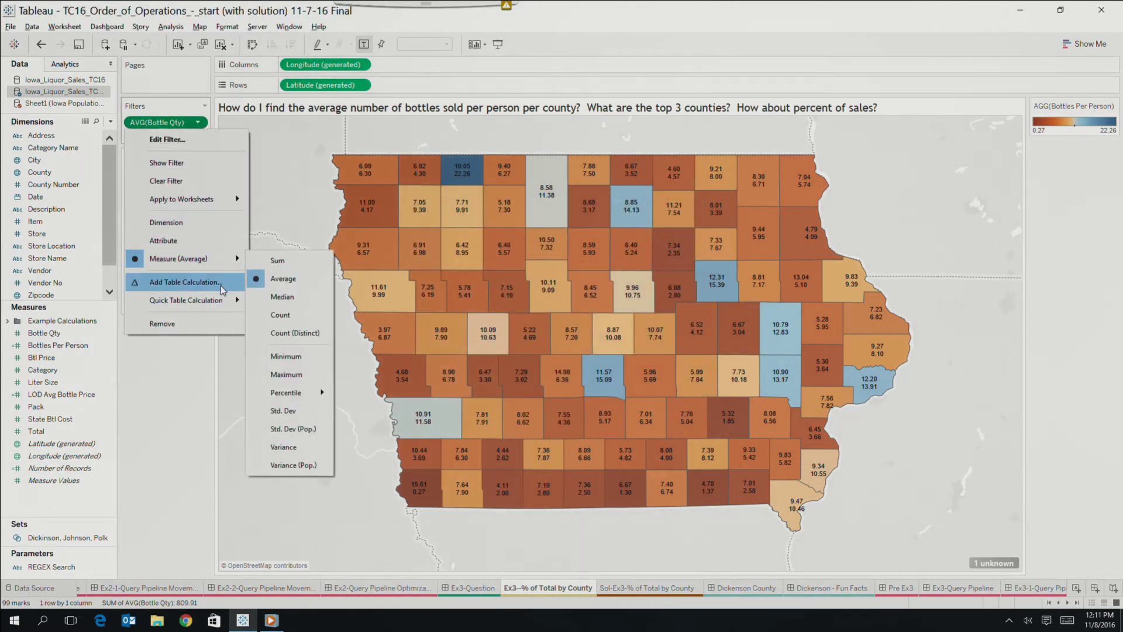
{"action": "left_click", "coordinate": [279, 377]}
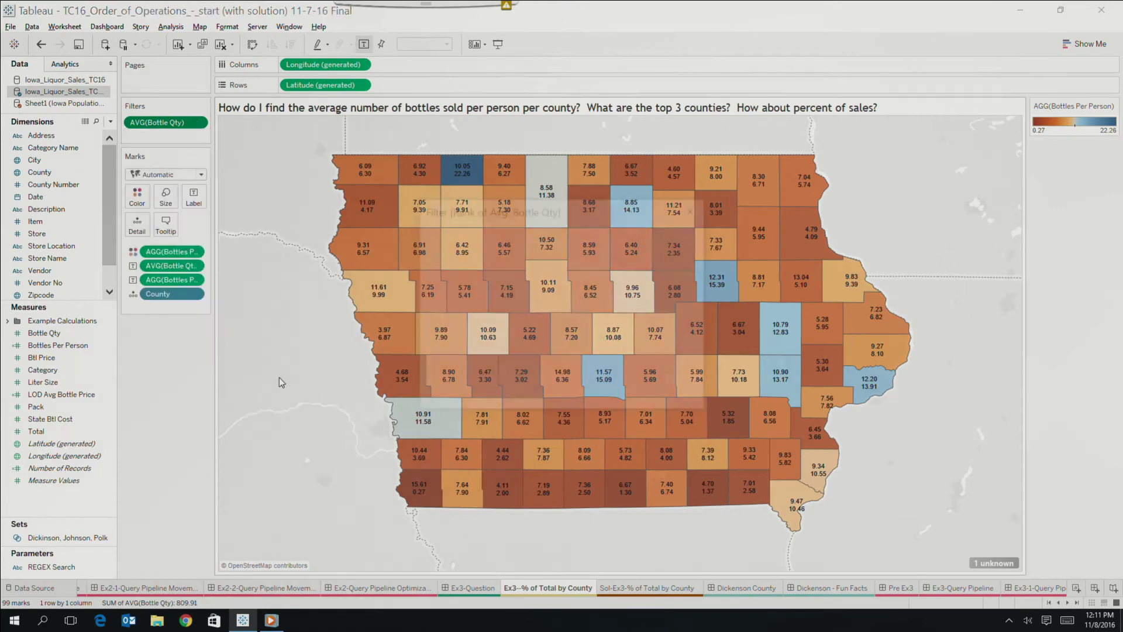
{"action": "double_click", "coordinate": [612, 314]}
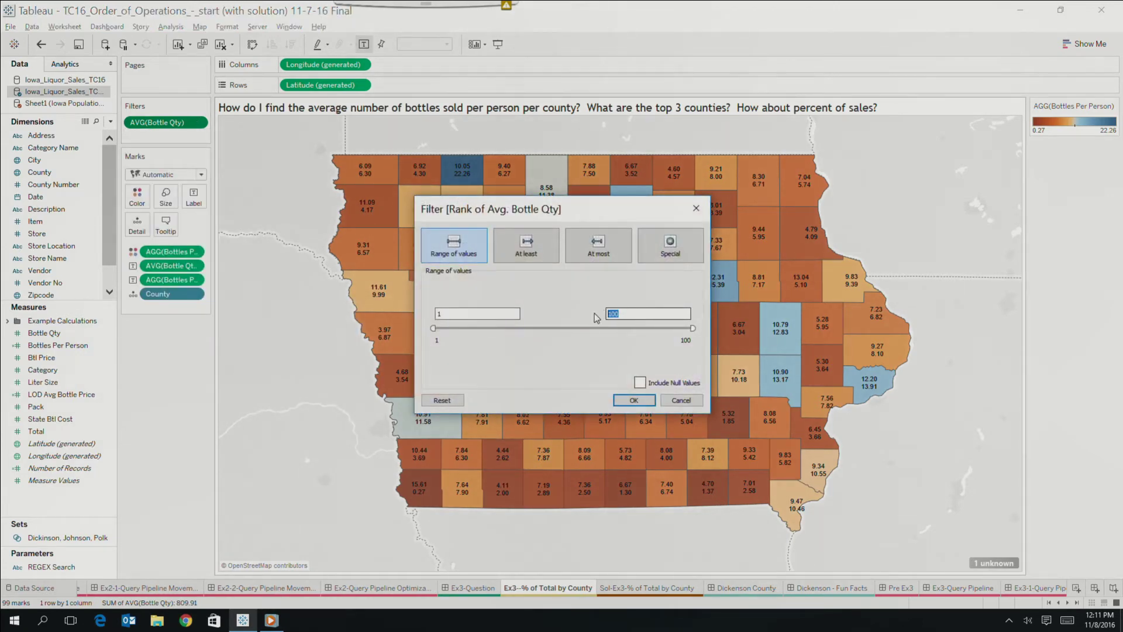
{"action": "left_click", "coordinate": [636, 407]}
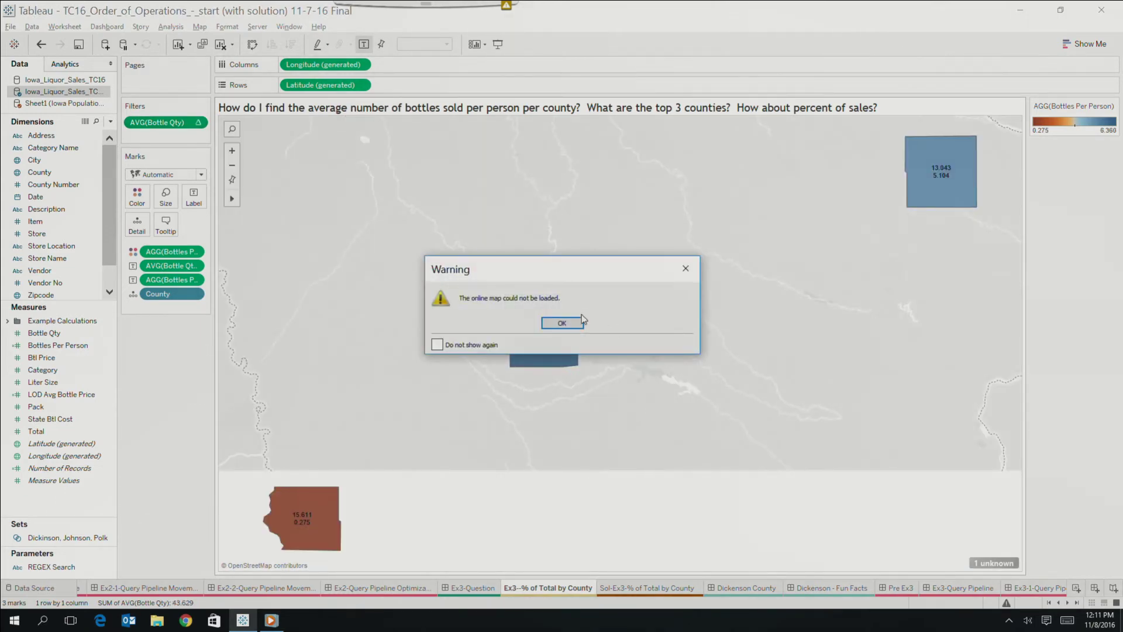
{"action": "left_click", "coordinate": [581, 321]}
{"action": "left_click", "coordinate": [553, 319]}
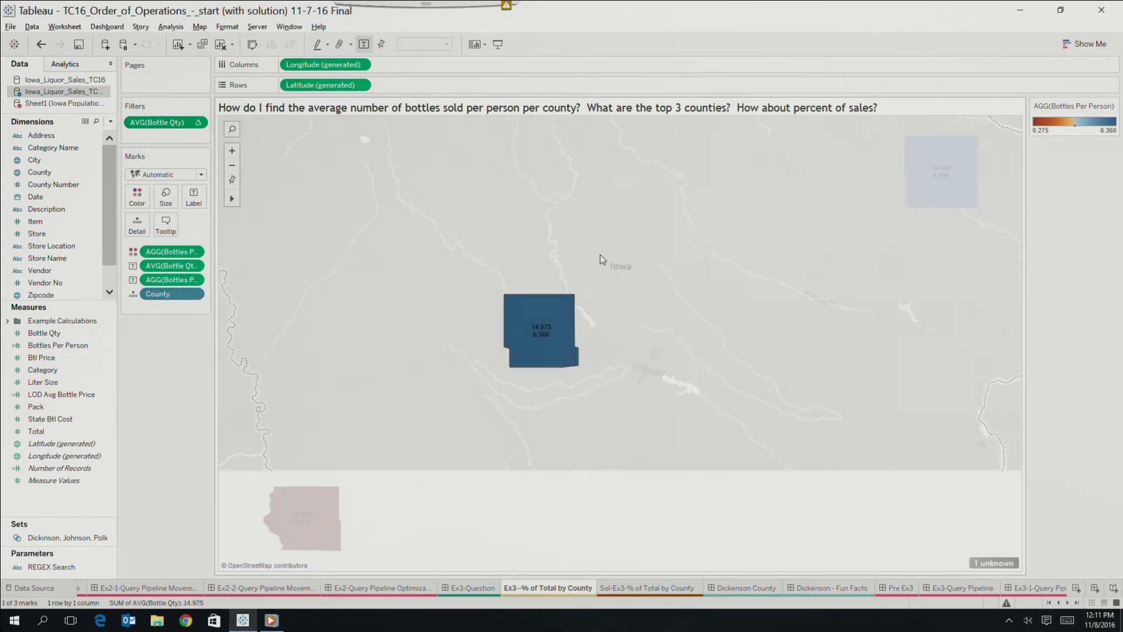
{"action": "left_click", "coordinate": [643, 256]}
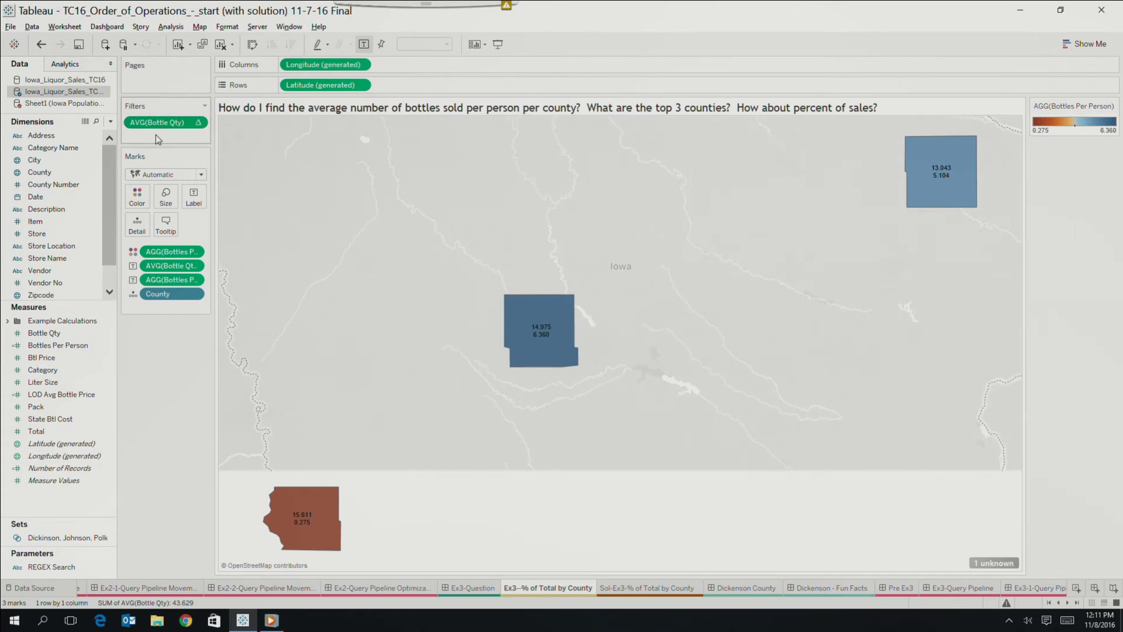
{"action": "left_click_drag", "start_coordinate": [159, 121], "coordinate": [60, 125]}
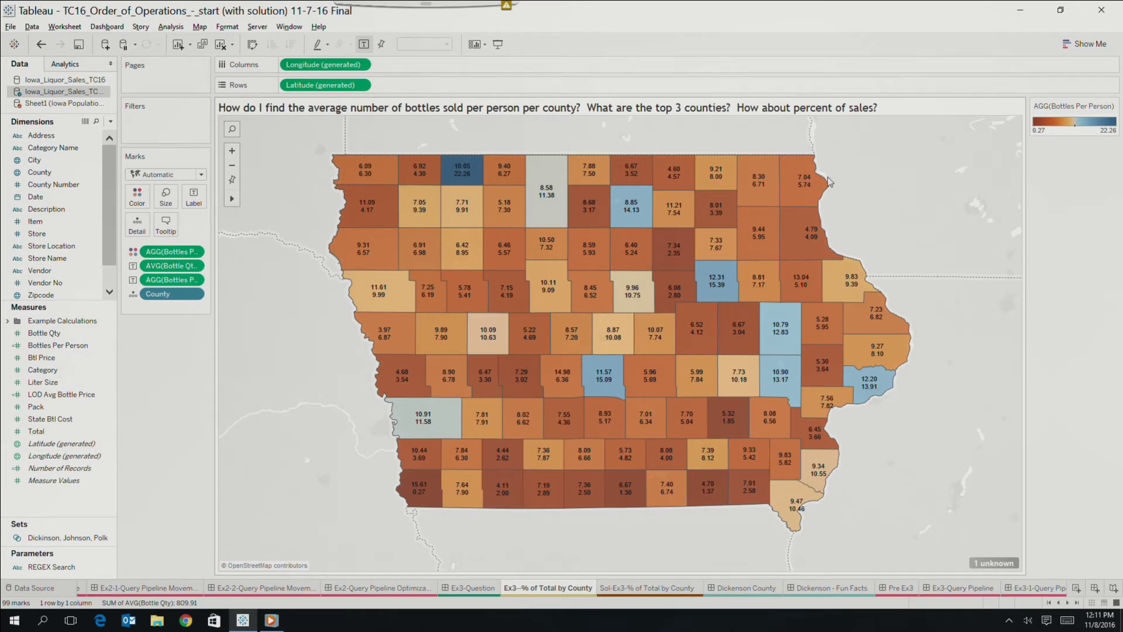
- Add Total as a county label and show it as percent of total with a quick table calculation
{"action": "left_click", "coordinate": [53, 419]}
{"action": "left_click_drag", "start_coordinate": [59, 420], "coordinate": [194, 199]}
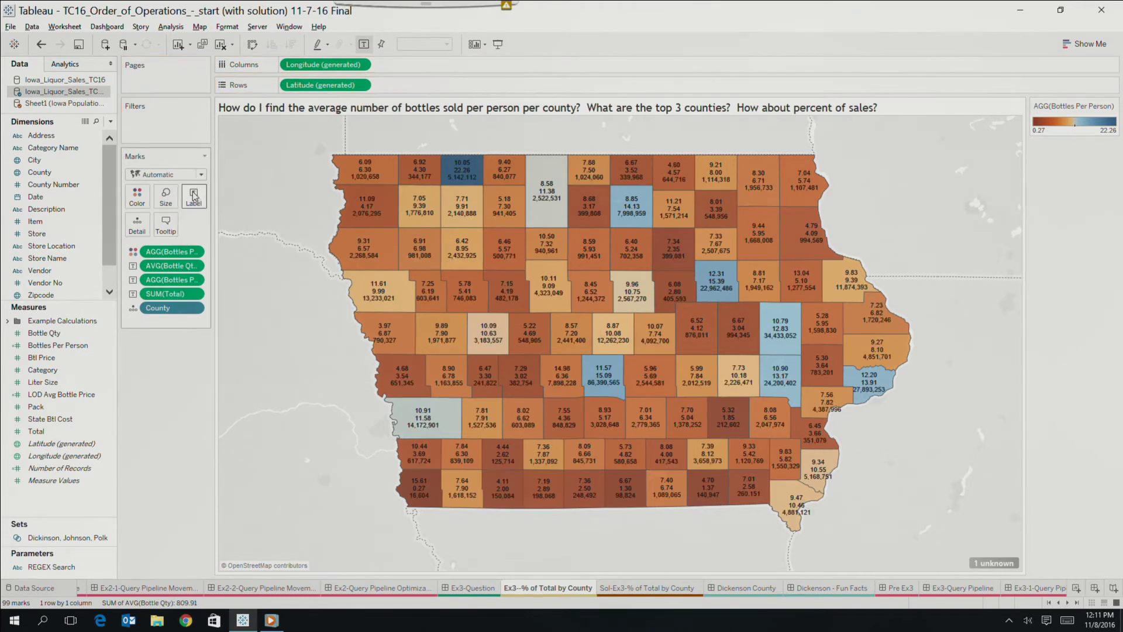
{"action": "left_click", "coordinate": [194, 293]}
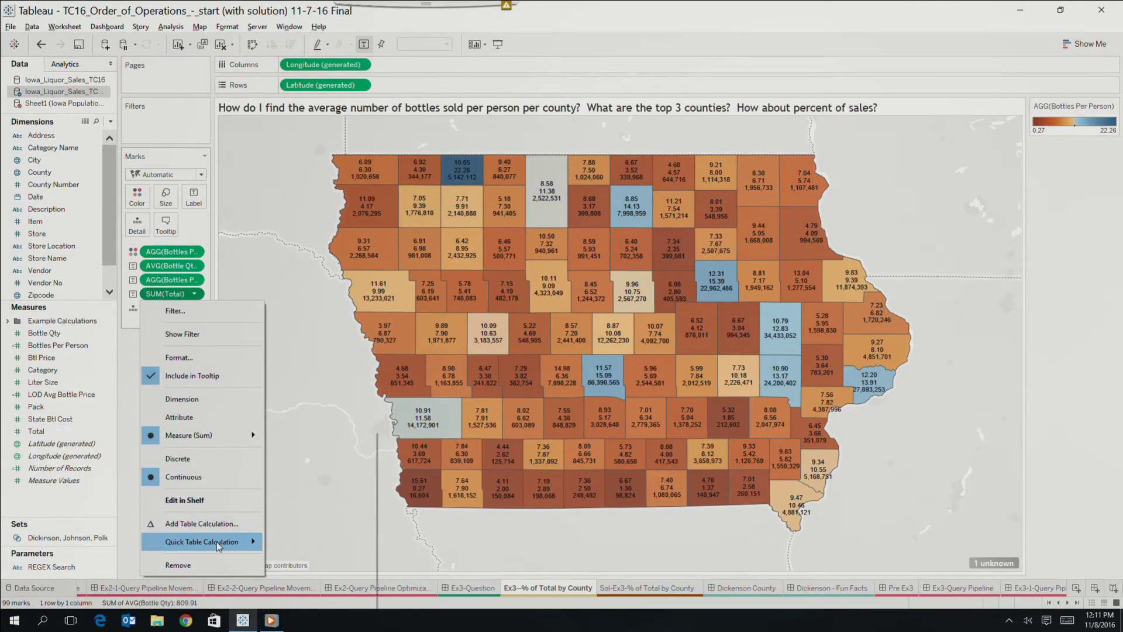
{"action": "mouse_move", "coordinate": [219, 536]}
{"action": "left_click", "coordinate": [296, 497]}
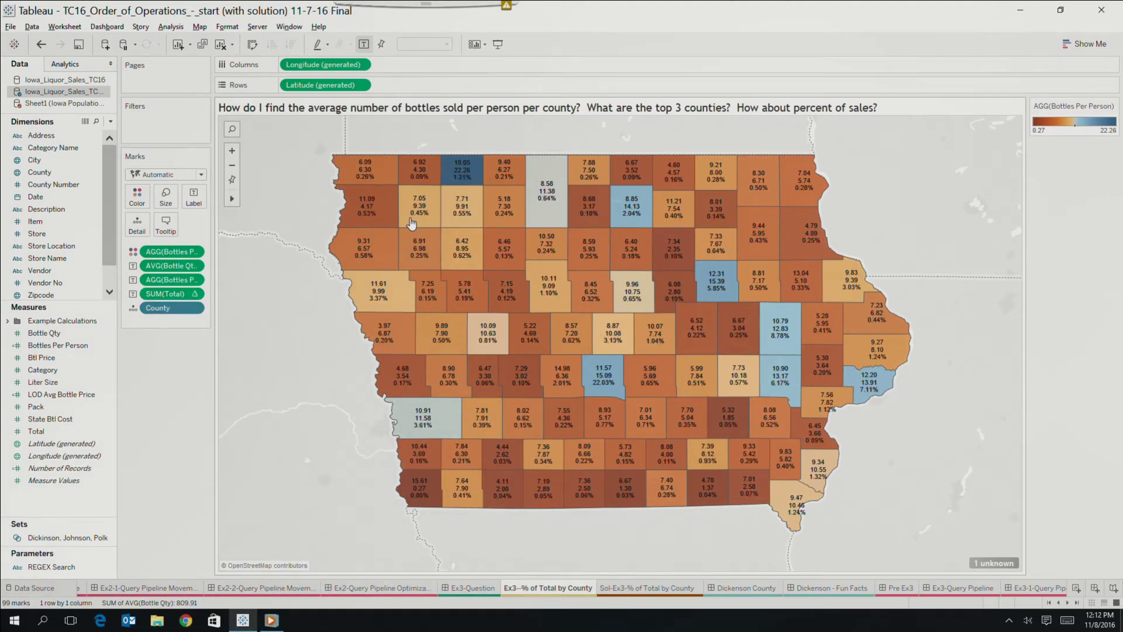
- Select Dickinson, Polk and Johnson counties on the map and keep only those three
{"action": "mouse_move", "coordinate": [460, 179]}
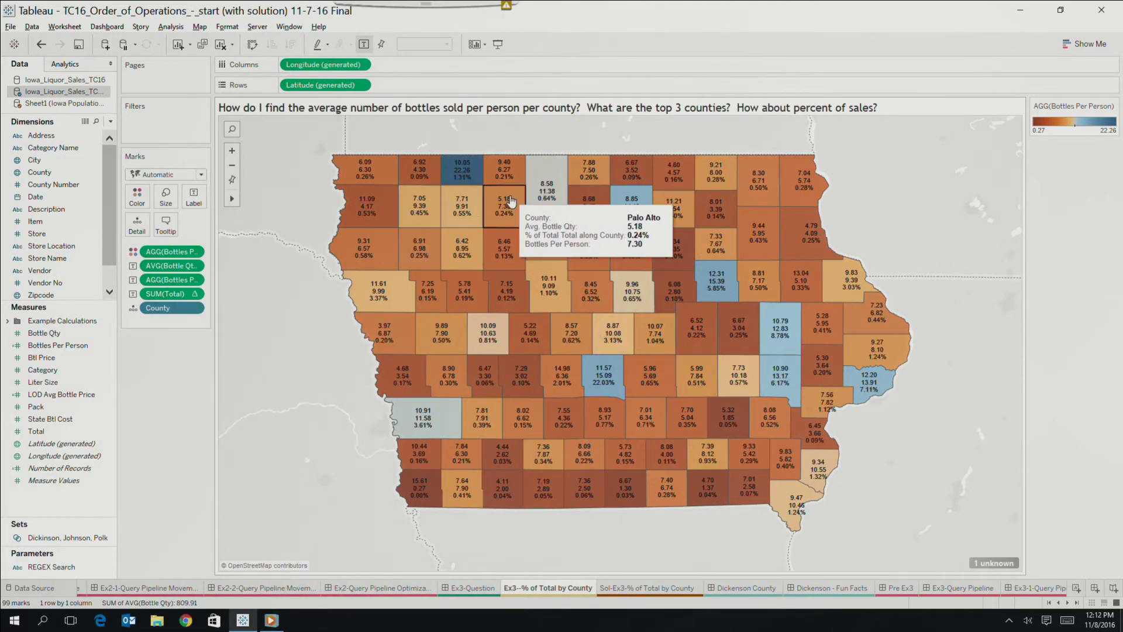
{"action": "left_click", "coordinate": [459, 182]}
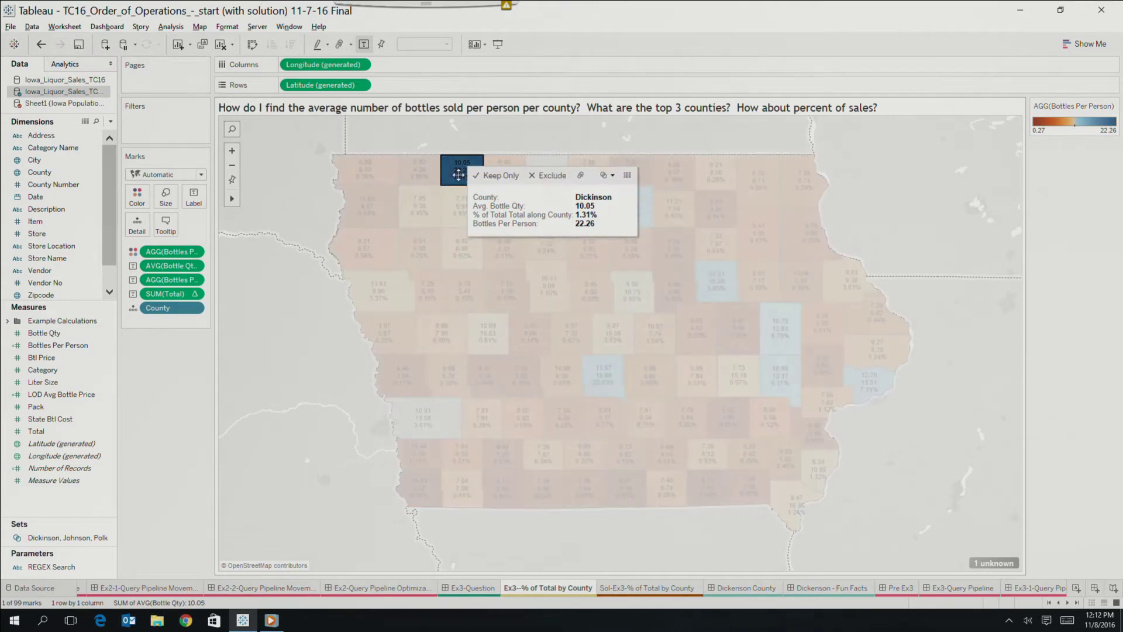
{"action": "left_click", "coordinate": [618, 388], "text": "ctrl"}
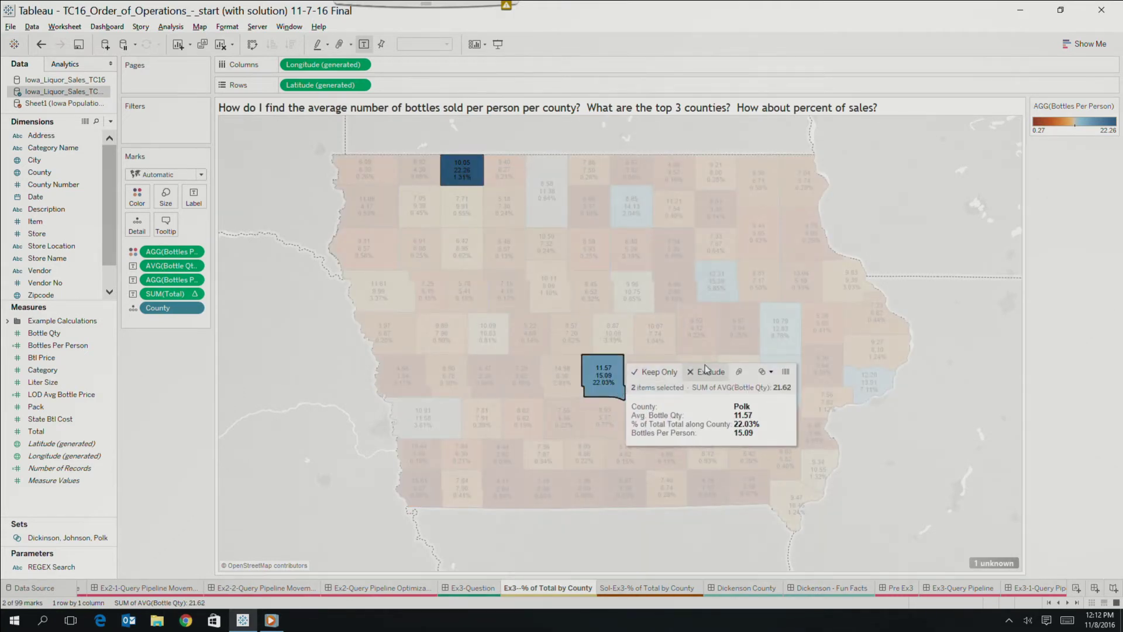
{"action": "left_click", "coordinate": [779, 374], "text": "ctrl"}
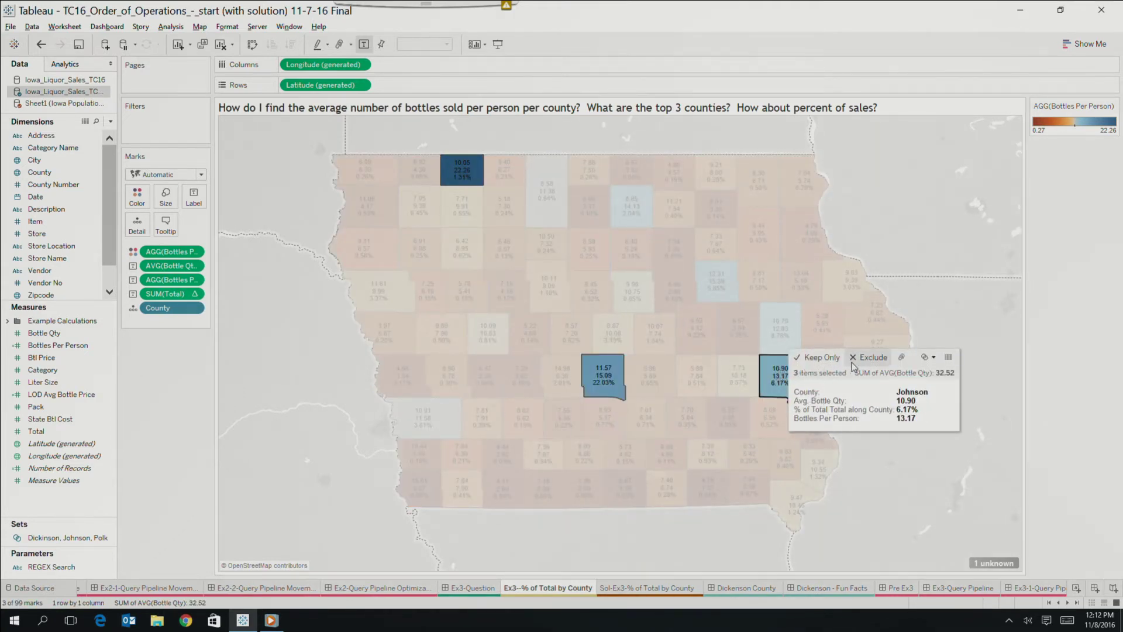
{"action": "left_click", "coordinate": [820, 358]}
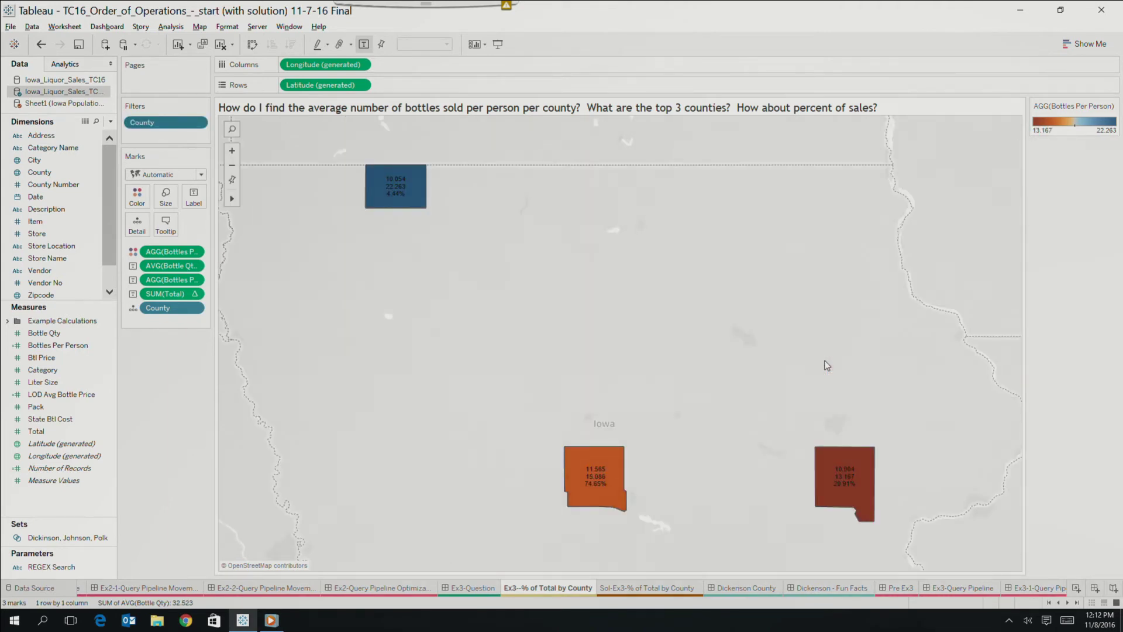
- Review the filter order in the "Pre Ex3" dashboard and return to the "Ex3--% of Total by County" worksheet
{"action": "mouse_move", "coordinate": [401, 201]}
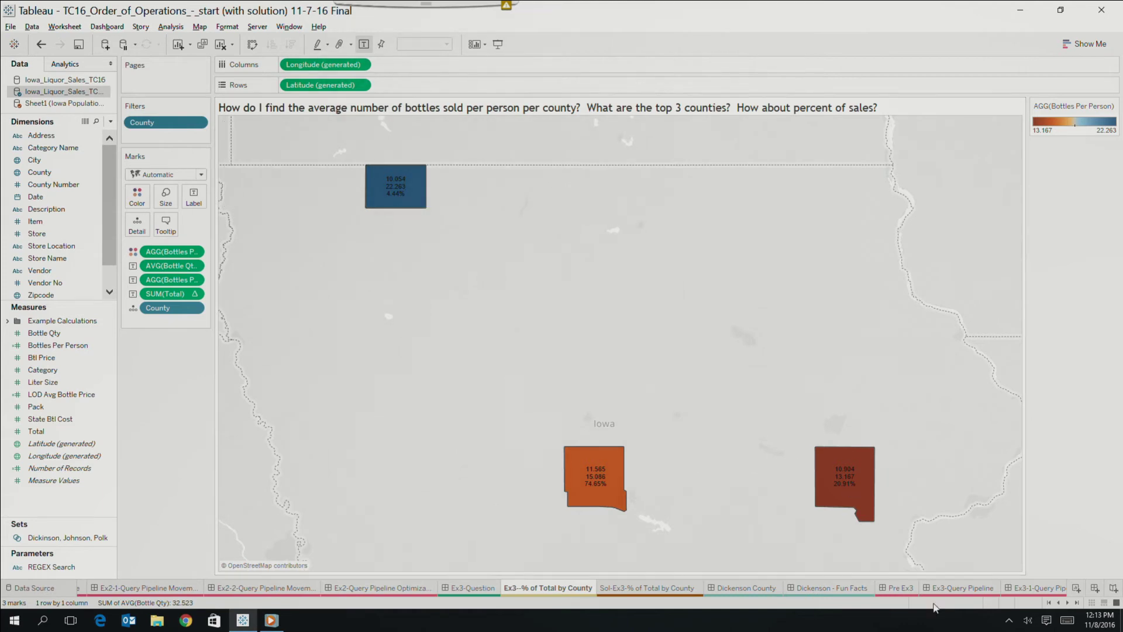
{"action": "left_click", "coordinate": [900, 589]}
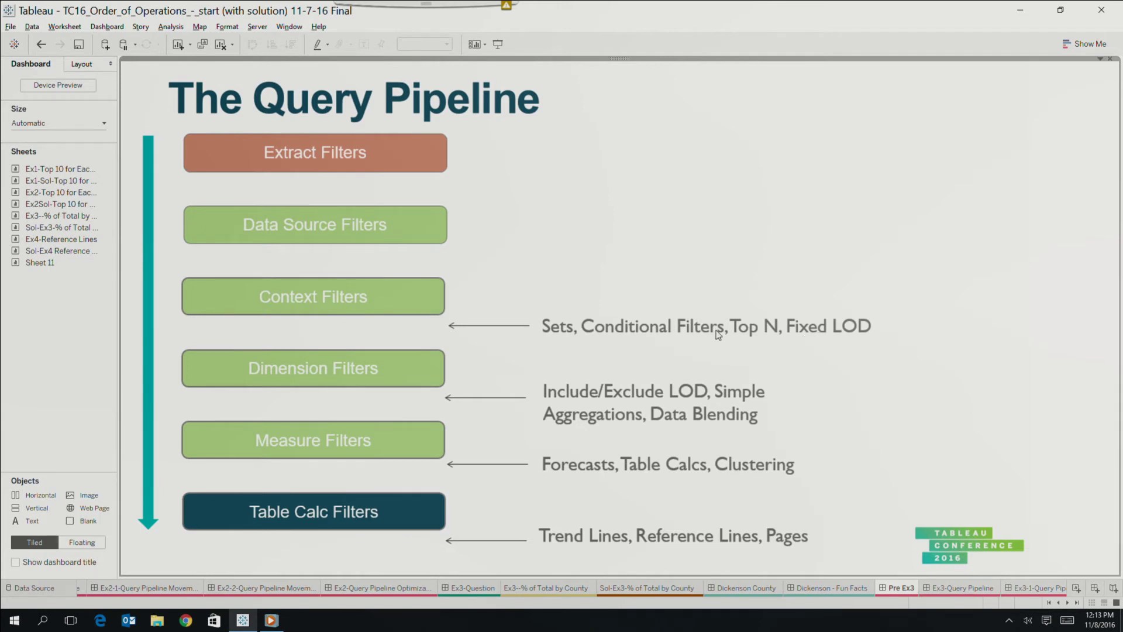
{"action": "left_click", "coordinate": [550, 587]}
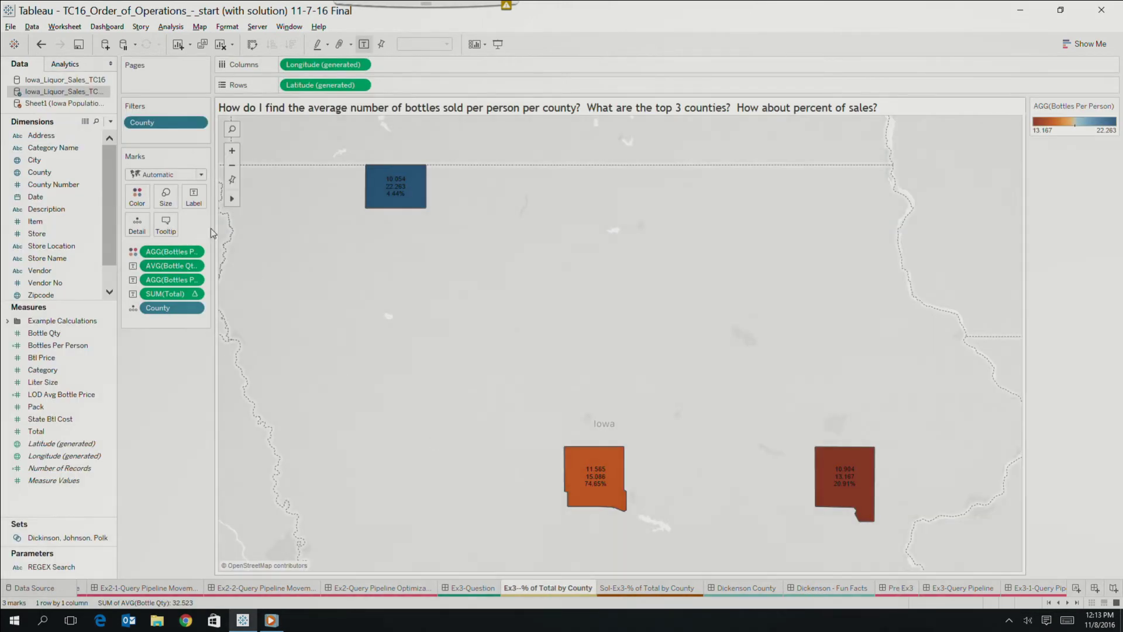
- Create a calculated field named "LOD Percent of Sales" with the formula sum([Total]) / sum({sum([Total])})
{"action": "left_click", "coordinate": [110, 123]}
{"action": "left_click", "coordinate": [110, 123]}
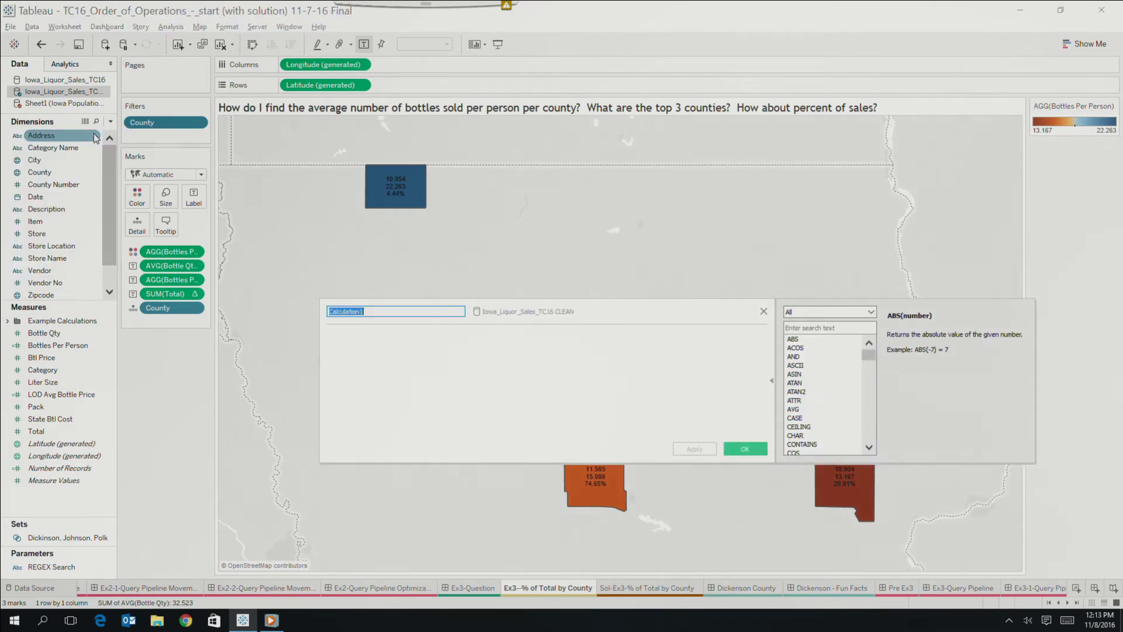
{"action": "type", "text": "LOD Percent of Sales"}
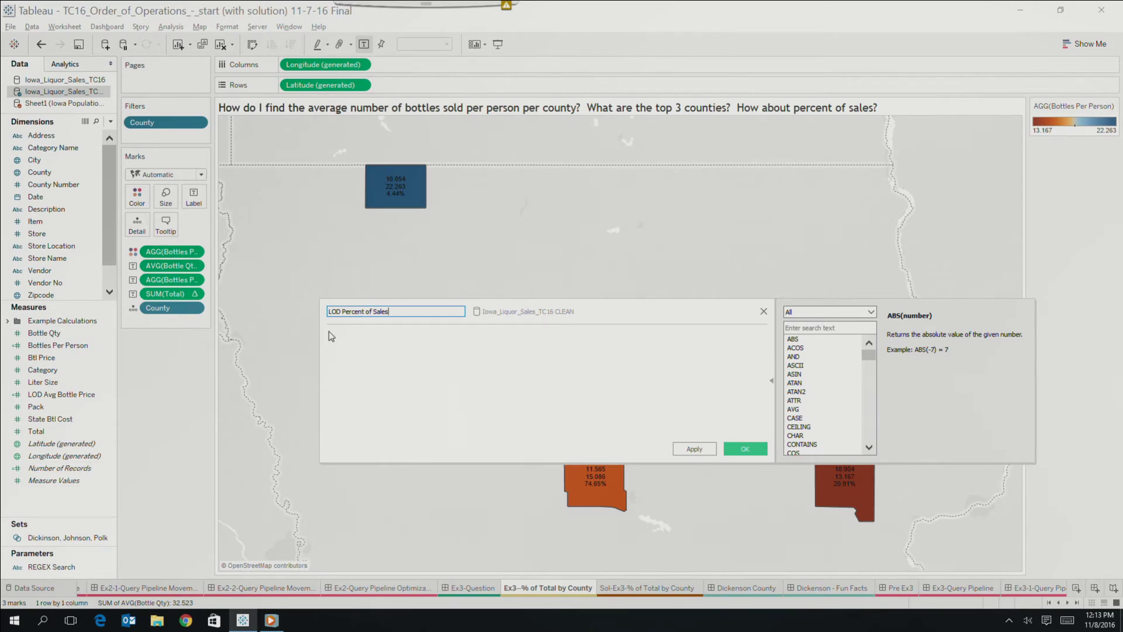
{"action": "key", "text": "ctrl+alt+v"}
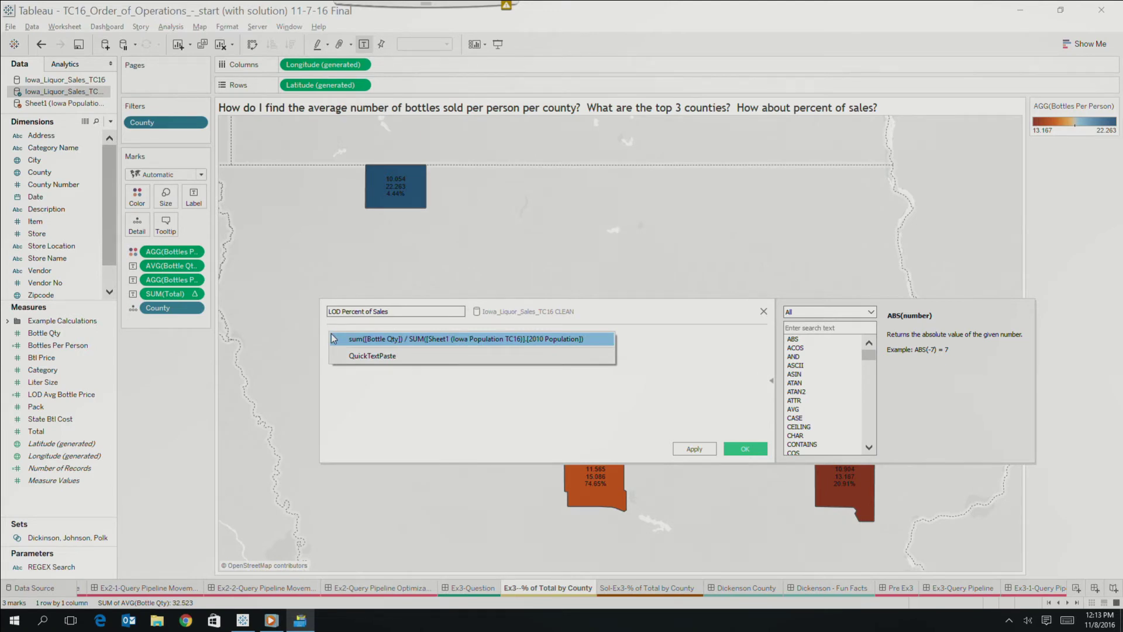
{"action": "left_click", "coordinate": [396, 393]}
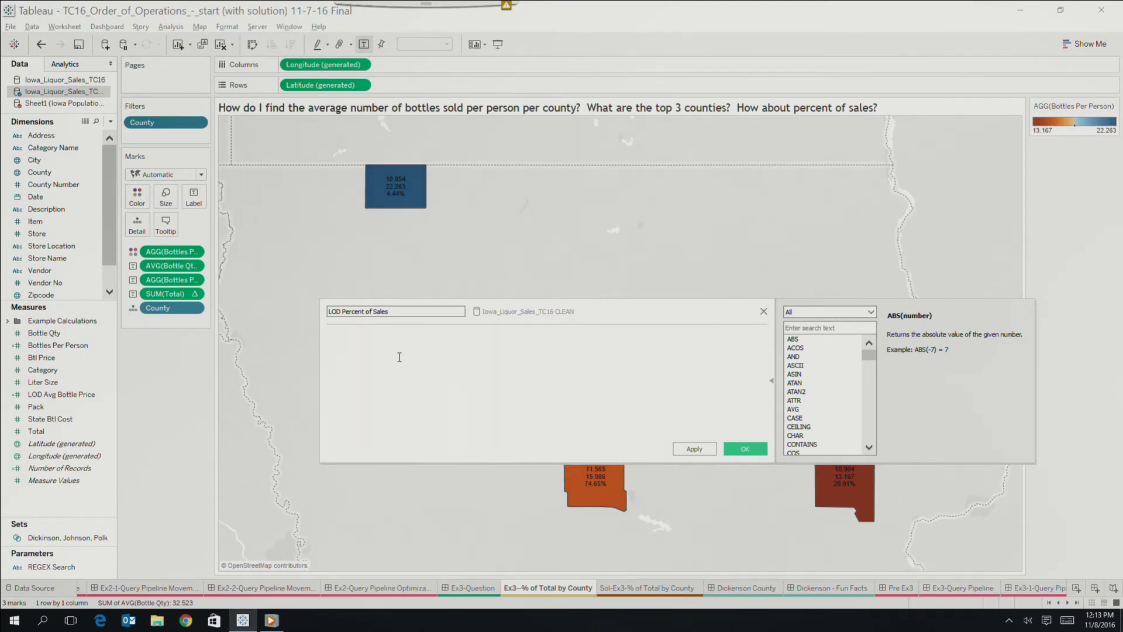
{"action": "key", "text": "ctrl+alt+v"}
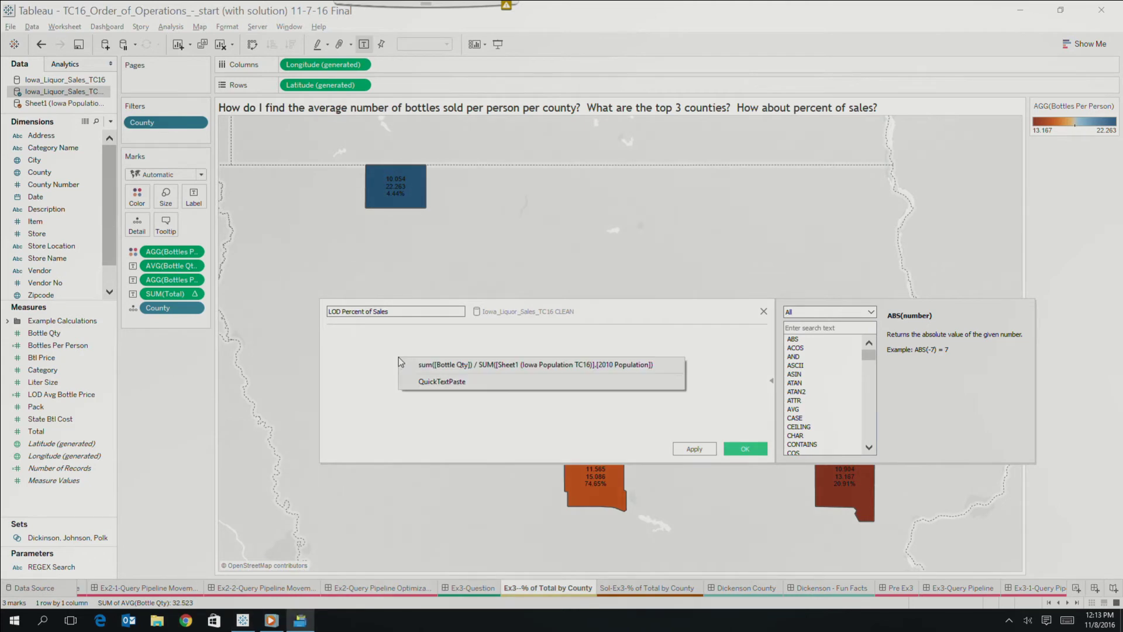
{"action": "left_click", "coordinate": [401, 354]}
{"action": "key", "text": "ctrl+alt+v"}
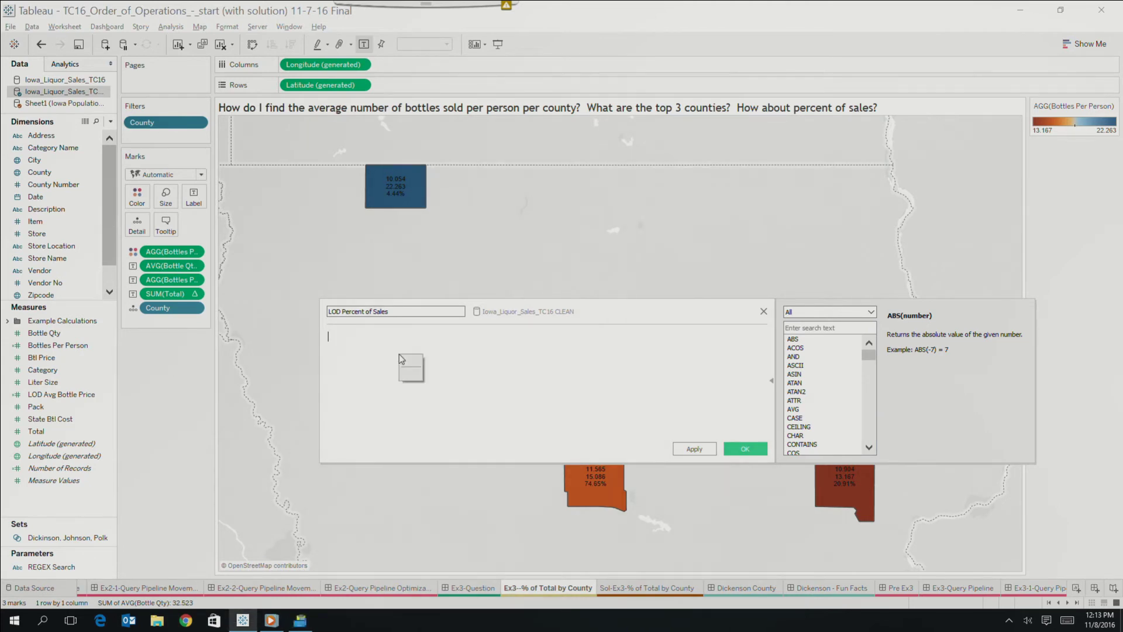
{"action": "left_click", "coordinate": [406, 325]}
{"action": "key", "text": "ctrl+alt+v"}
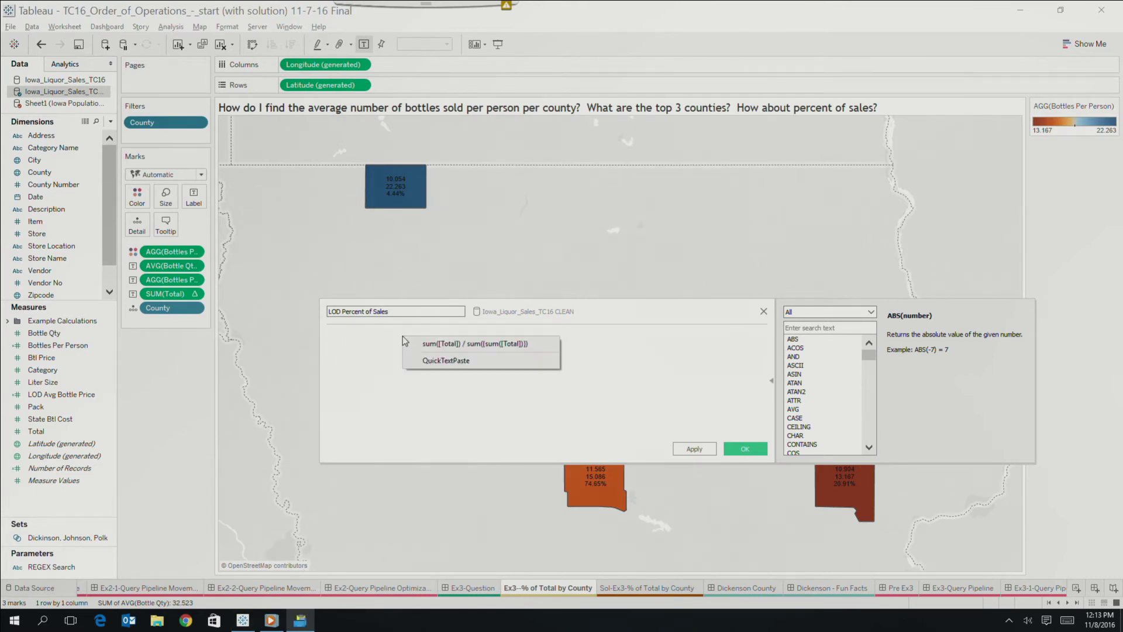
{"action": "left_click", "coordinate": [454, 346]}
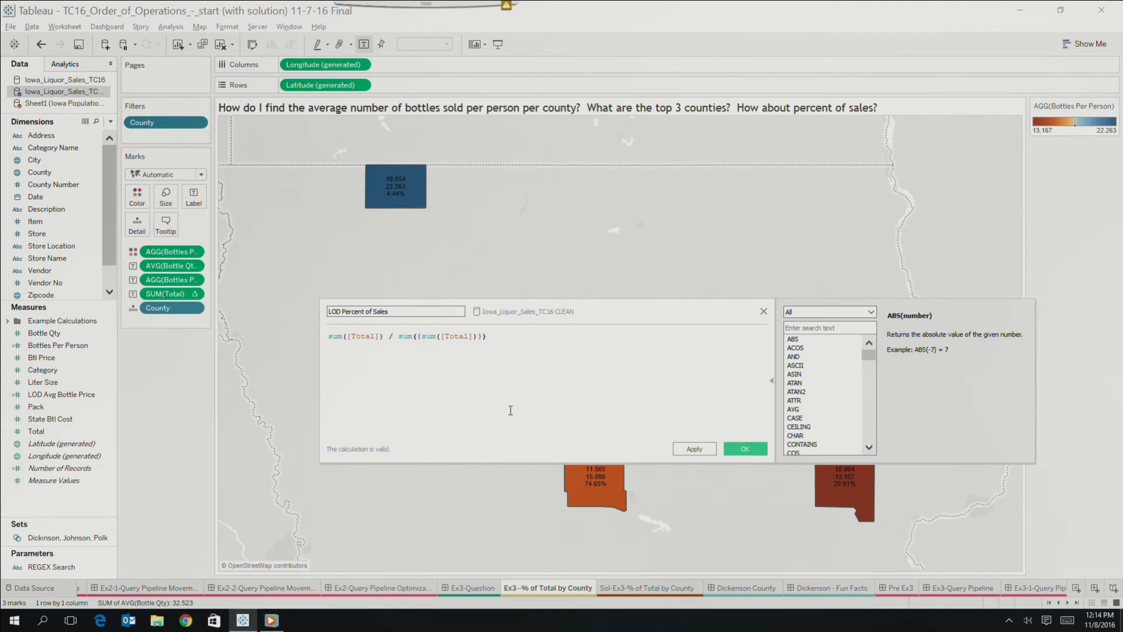
{"action": "left_click", "coordinate": [745, 451]}
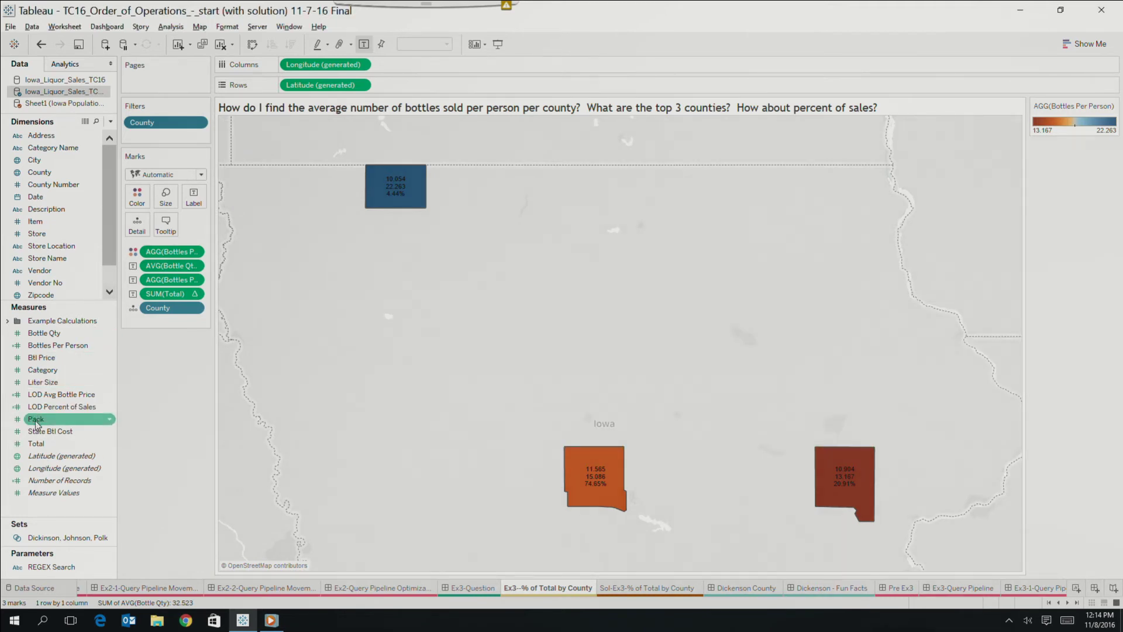
- Add LOD Percent of Sales as a county label and remove the County filter from the map
{"action": "left_click_drag", "start_coordinate": [55, 410], "coordinate": [188, 193]}
{"action": "left_click_drag", "start_coordinate": [170, 131], "coordinate": [186, 150]}
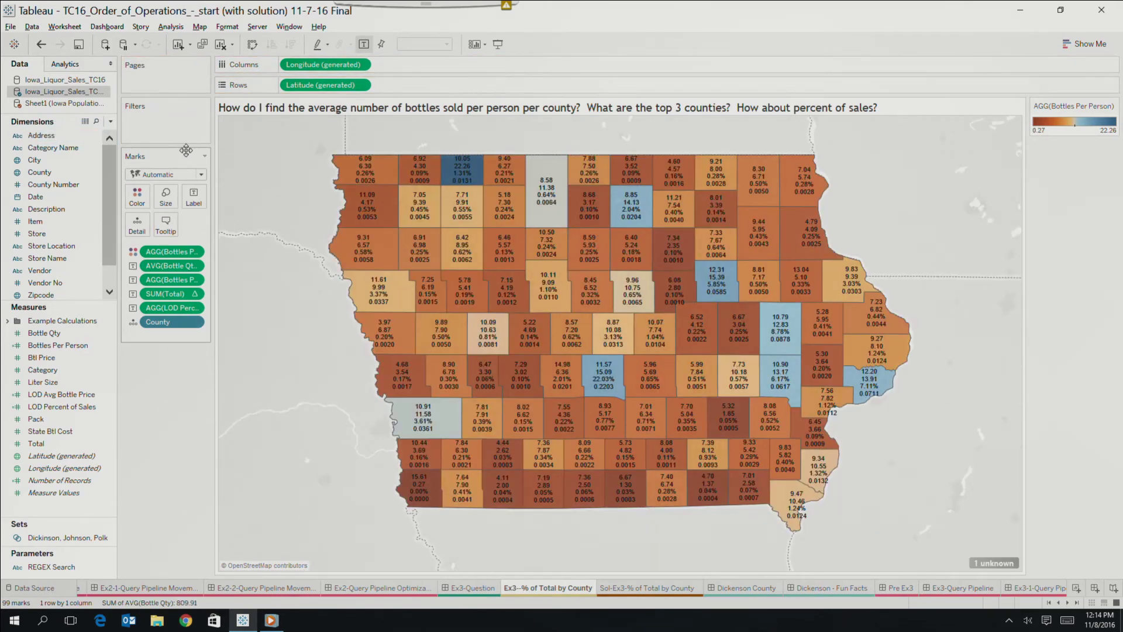
- Format the LOD Percent of Sales label on the map as a percentage
{"action": "left_click", "coordinate": [195, 307]}
{"action": "left_click", "coordinate": [194, 369]}
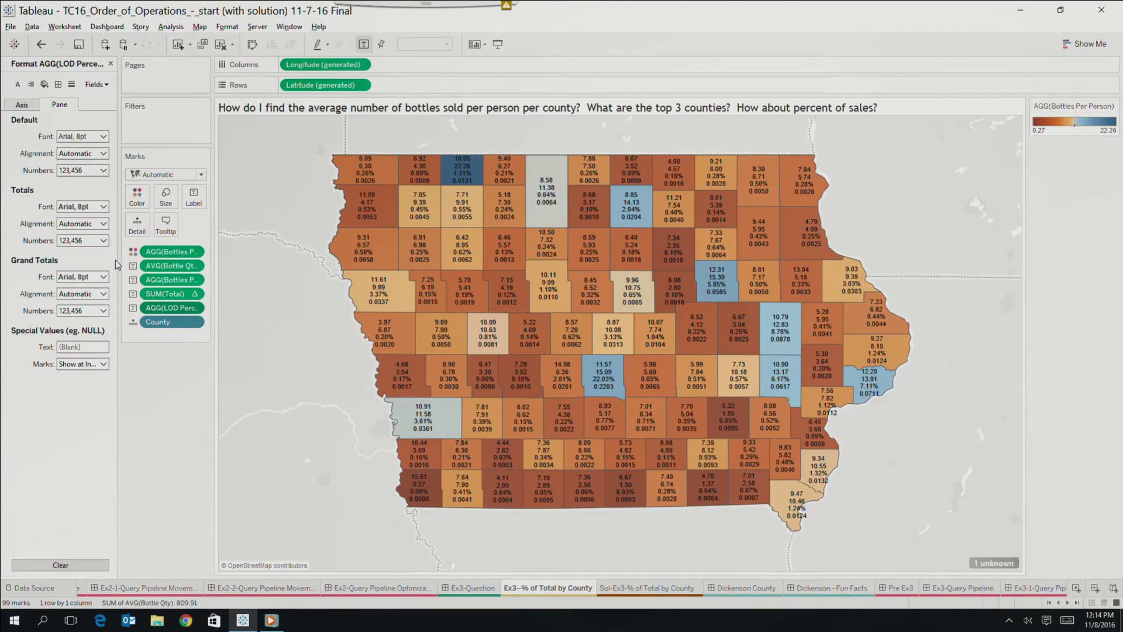
{"action": "left_click", "coordinate": [82, 170]}
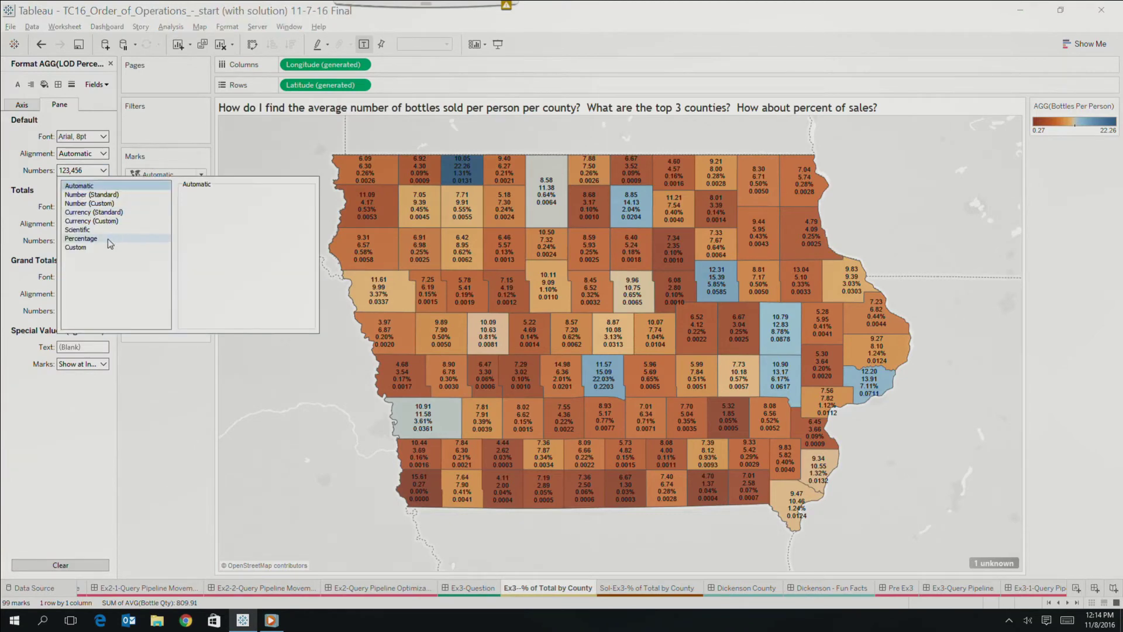
{"action": "left_click", "coordinate": [108, 239]}
{"action": "left_click", "coordinate": [210, 417]}
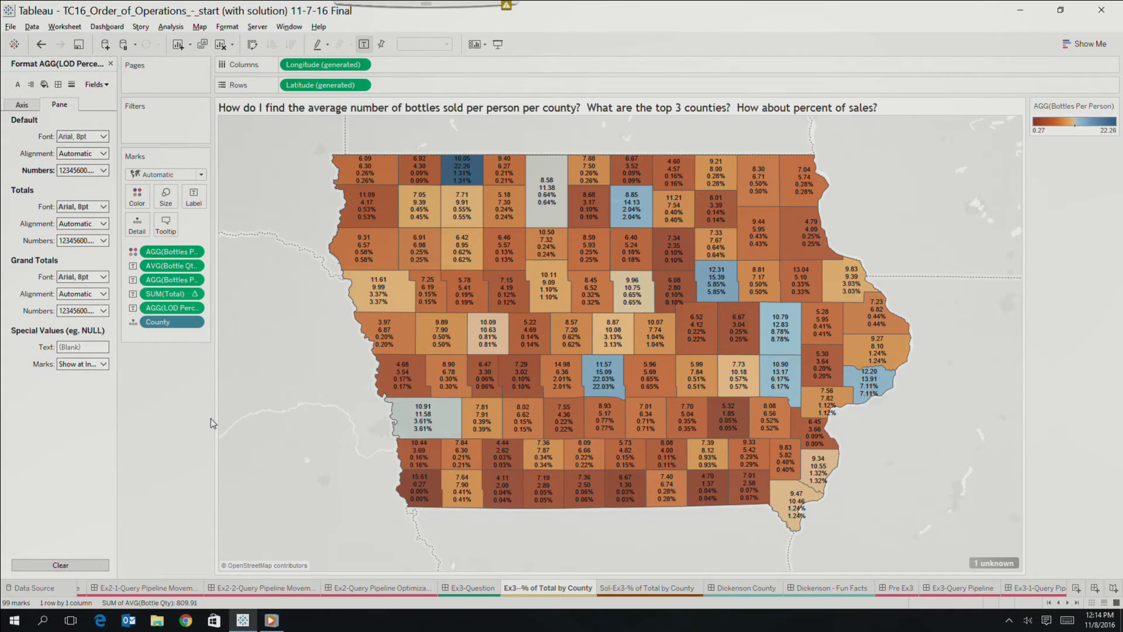
- Keep only the northwestern block of counties to compare the two percent-of-sales labels, and remove the County filter again
{"action": "mouse_move", "coordinate": [443, 183]}
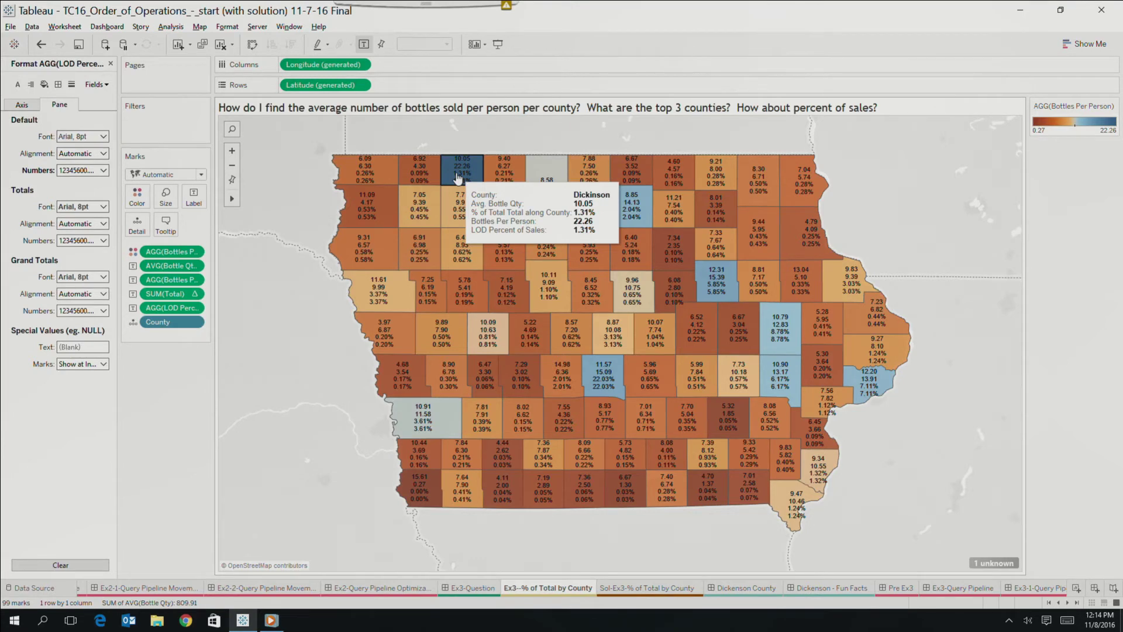
{"action": "left_click_drag", "start_coordinate": [315, 141], "coordinate": [531, 323]}
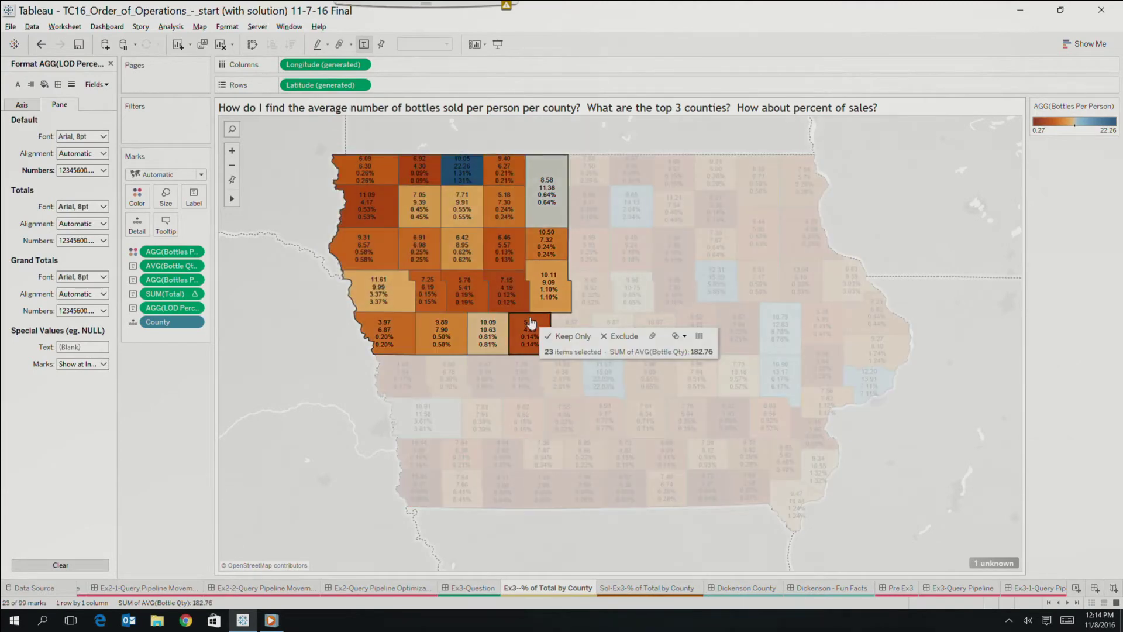
{"action": "left_click", "coordinate": [581, 338]}
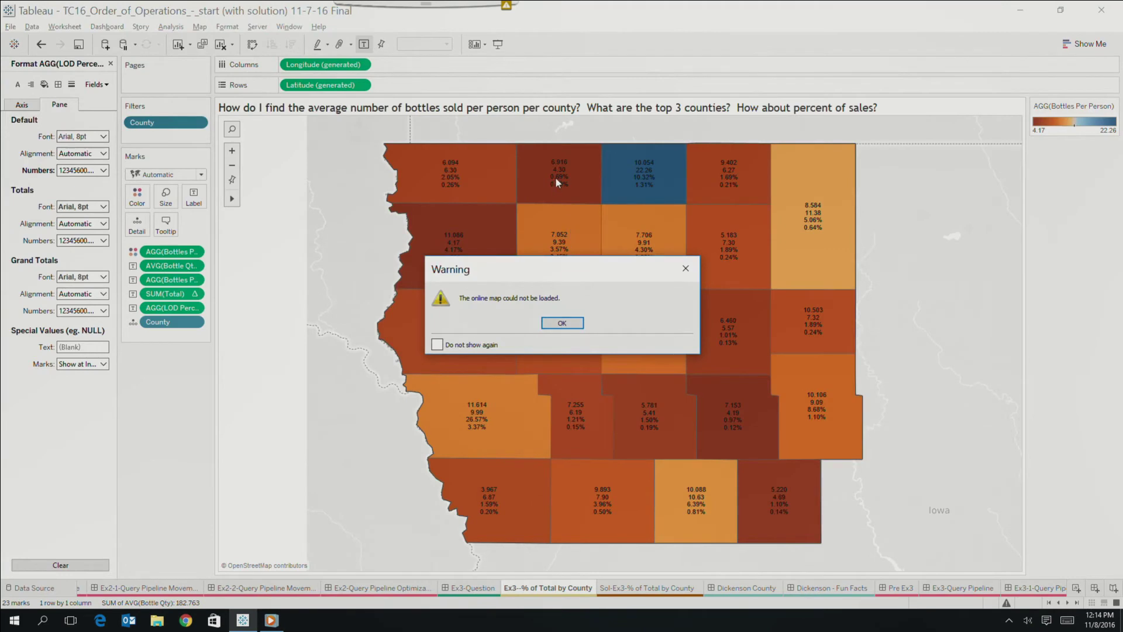
{"action": "left_click", "coordinate": [572, 329]}
{"action": "mouse_move", "coordinate": [640, 196]}
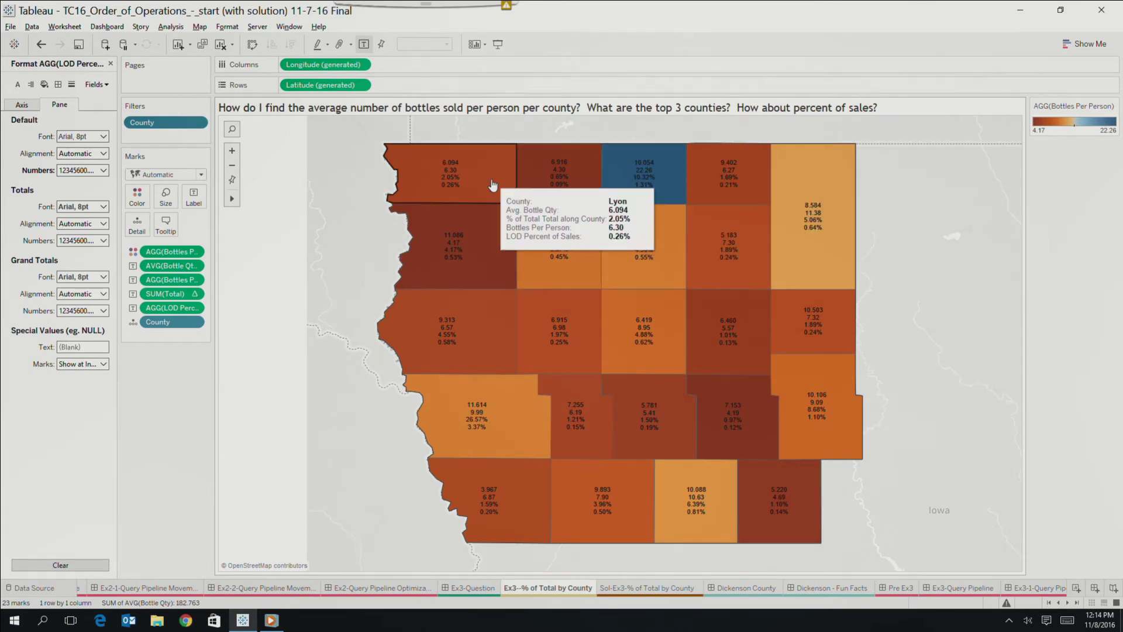
{"action": "double_click", "coordinate": [157, 125]}
{"action": "left_click_drag", "start_coordinate": [157, 125], "coordinate": [41, 104]}
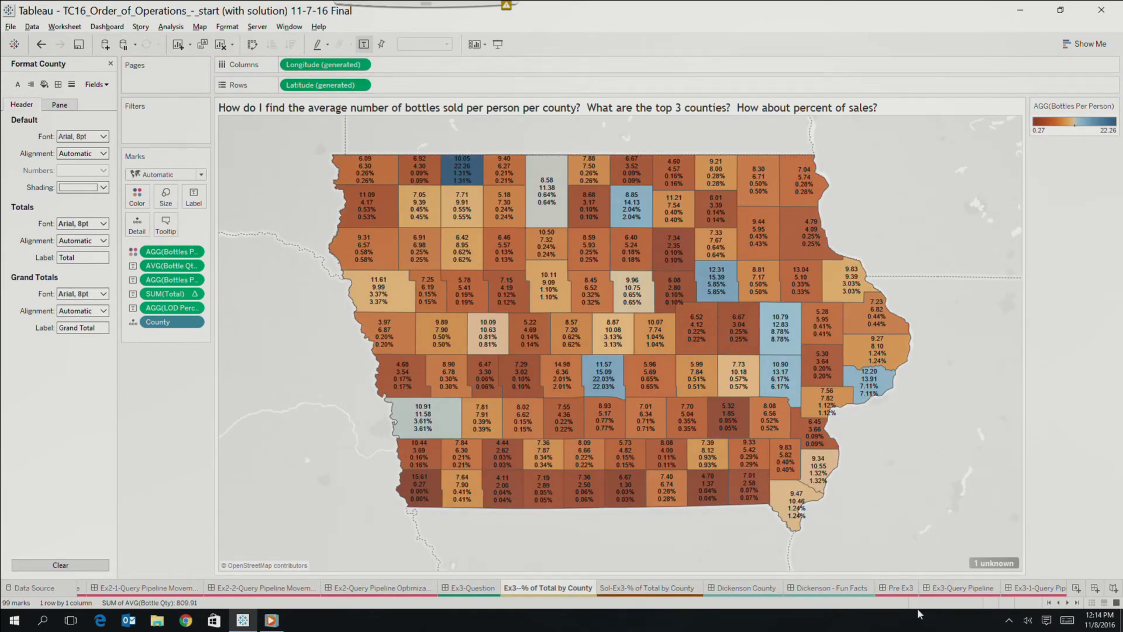
- Review the Ex3 query pipeline dashboards for both percent-of-total approaches and the example chart in "Ex4-Question"
{"action": "left_click", "coordinate": [1034, 589]}
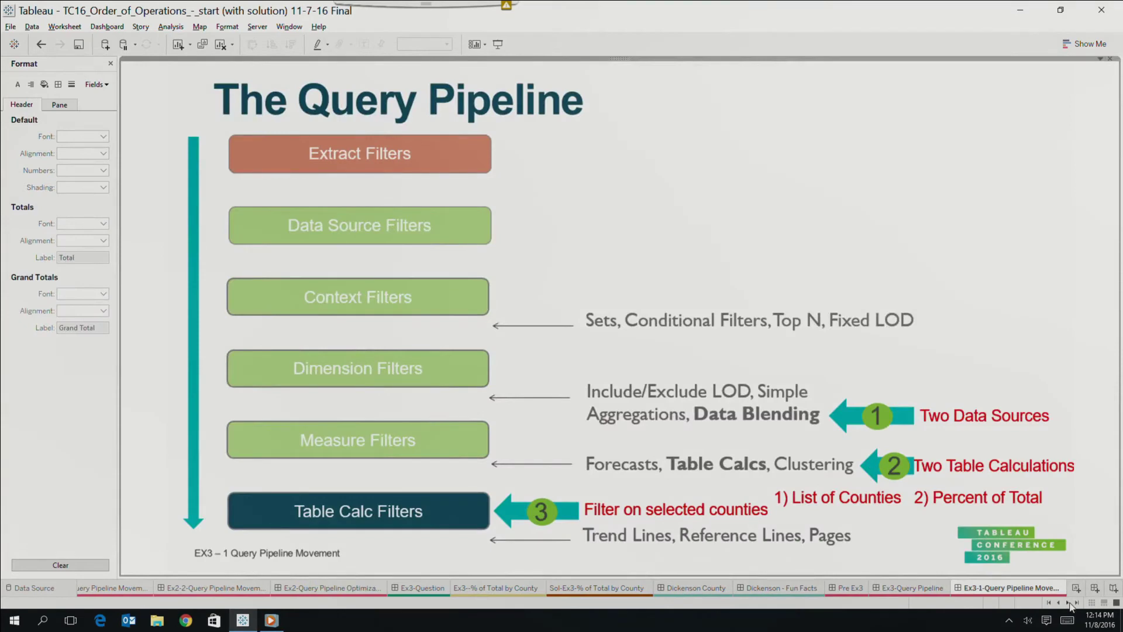
{"action": "left_click", "coordinate": [1069, 602]}
{"action": "left_click", "coordinate": [1070, 604]}
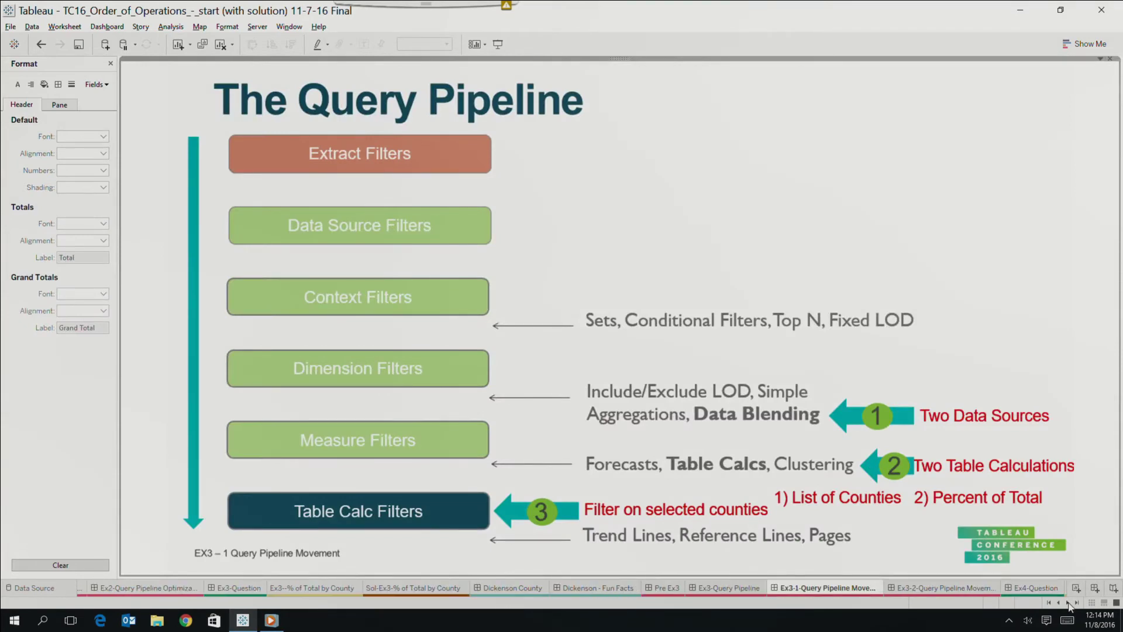
{"action": "left_click", "coordinate": [993, 587]}
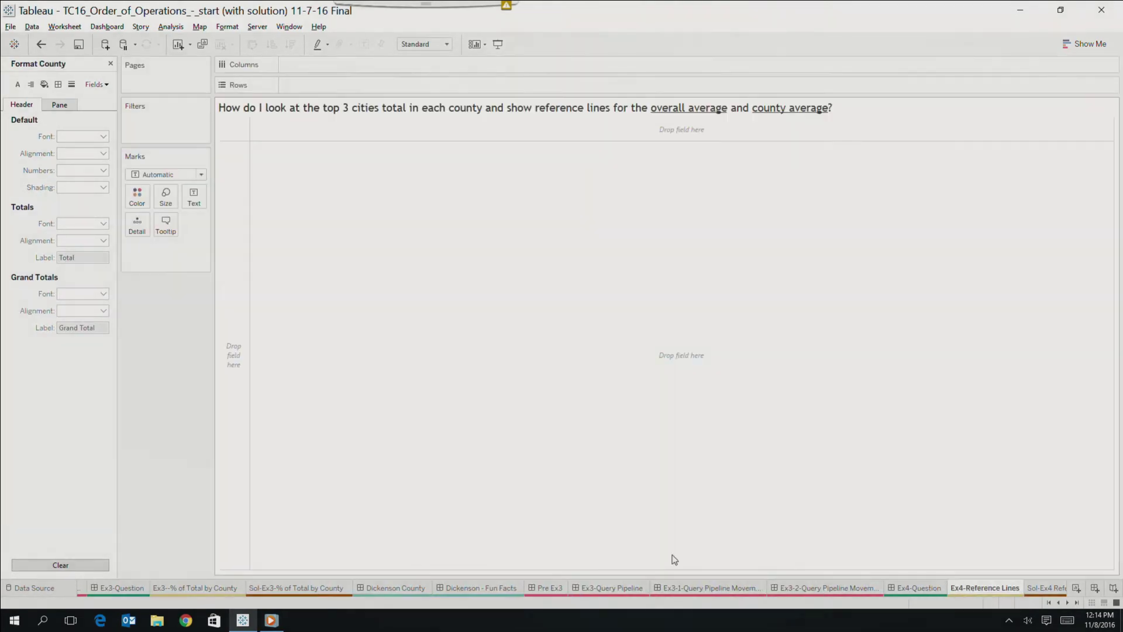
{"action": "left_click", "coordinate": [609, 584]}
{"action": "left_click", "coordinate": [823, 592]}
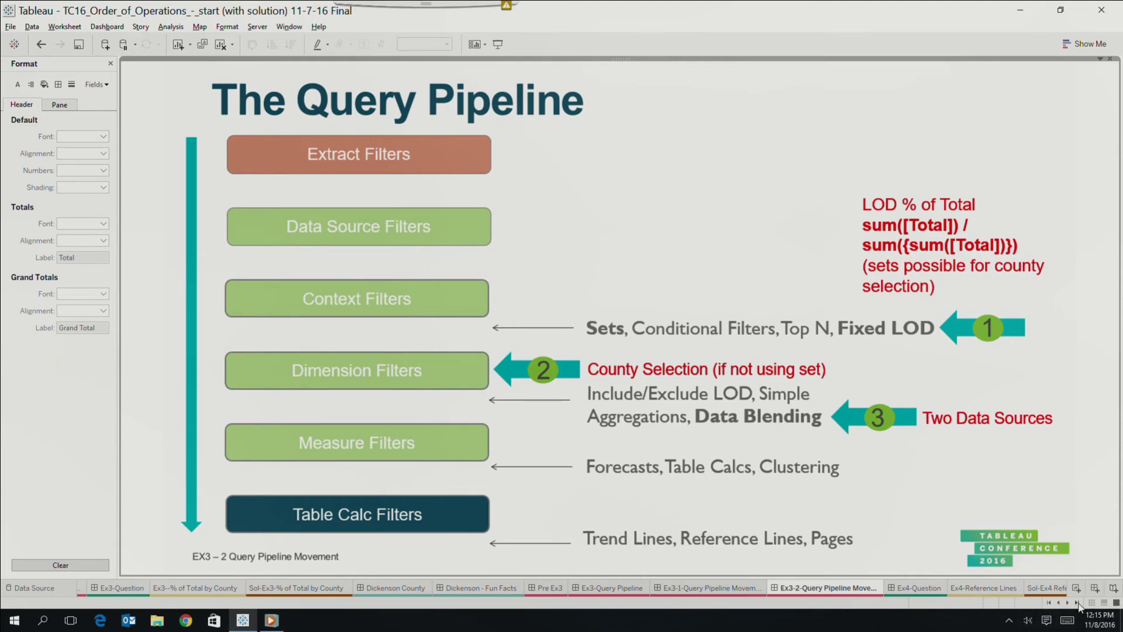
{"action": "left_click", "coordinate": [1078, 602]}
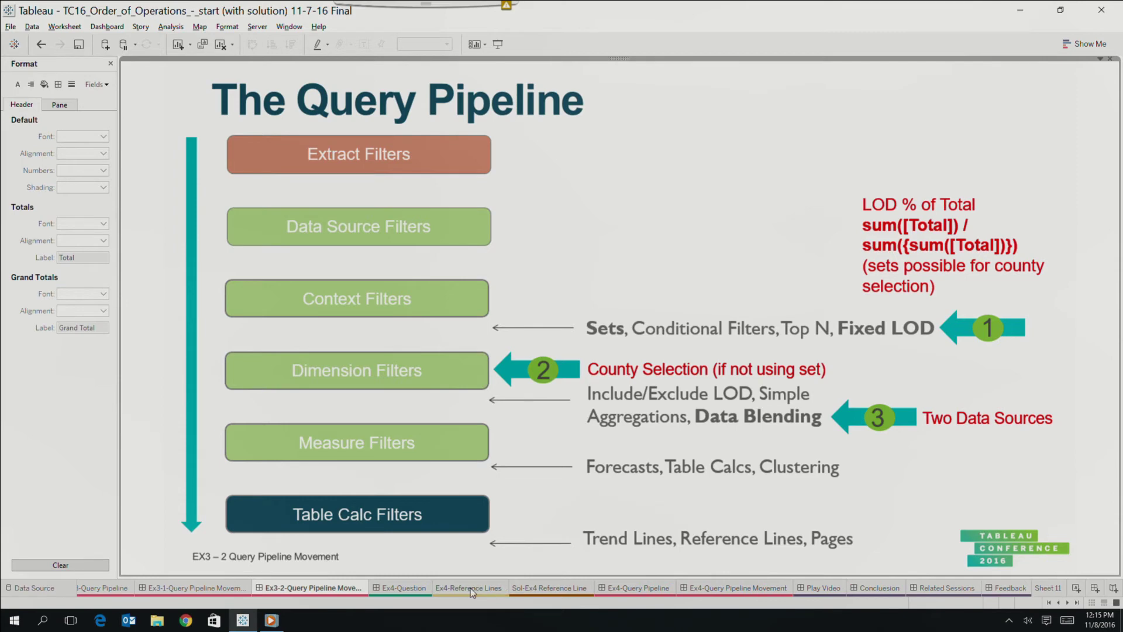
{"action": "left_click", "coordinate": [386, 588]}
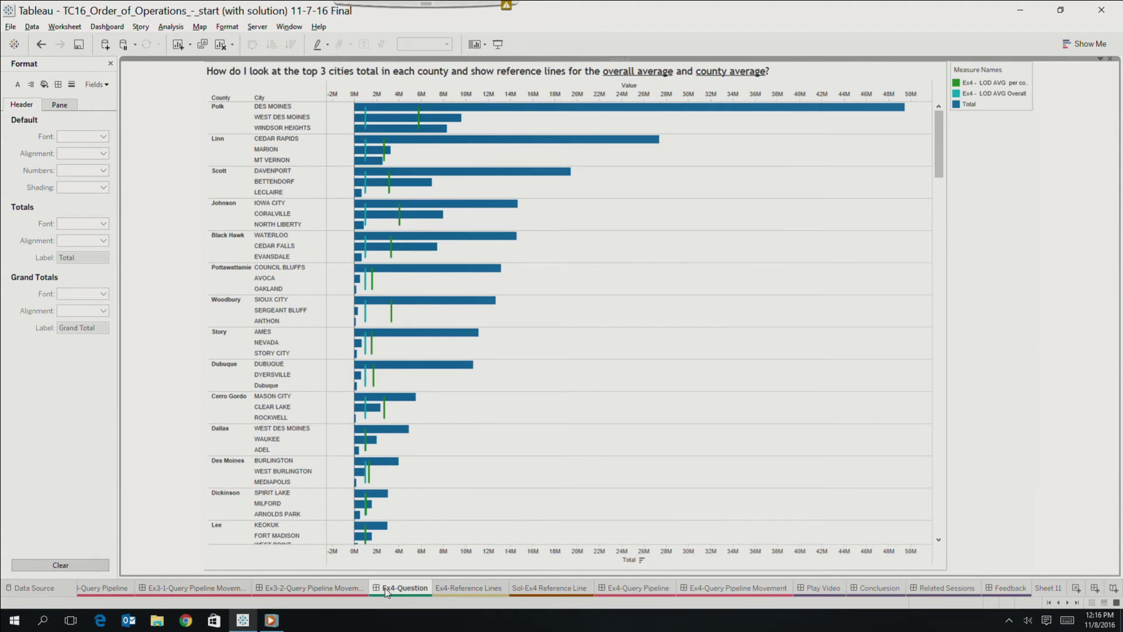
- In the "Ex4-Reference Lines" worksheet, build a horizontal bar chart of Total by County, sorted in descending order
{"action": "left_click", "coordinate": [485, 589]}
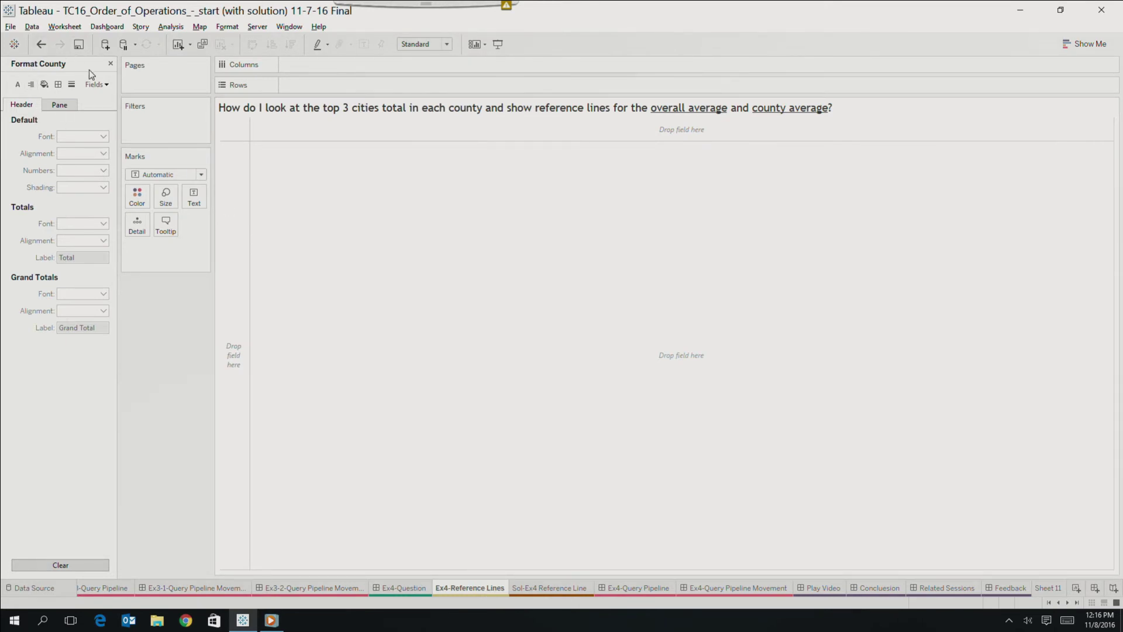
{"action": "left_click", "coordinate": [111, 63]}
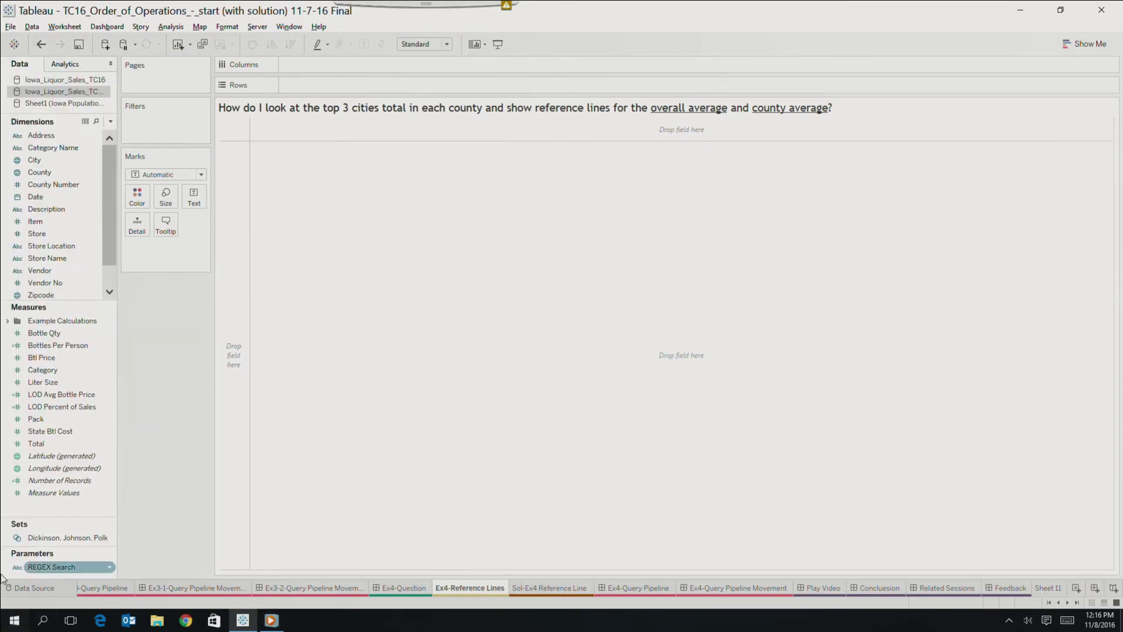
{"action": "double_click", "coordinate": [40, 443]}
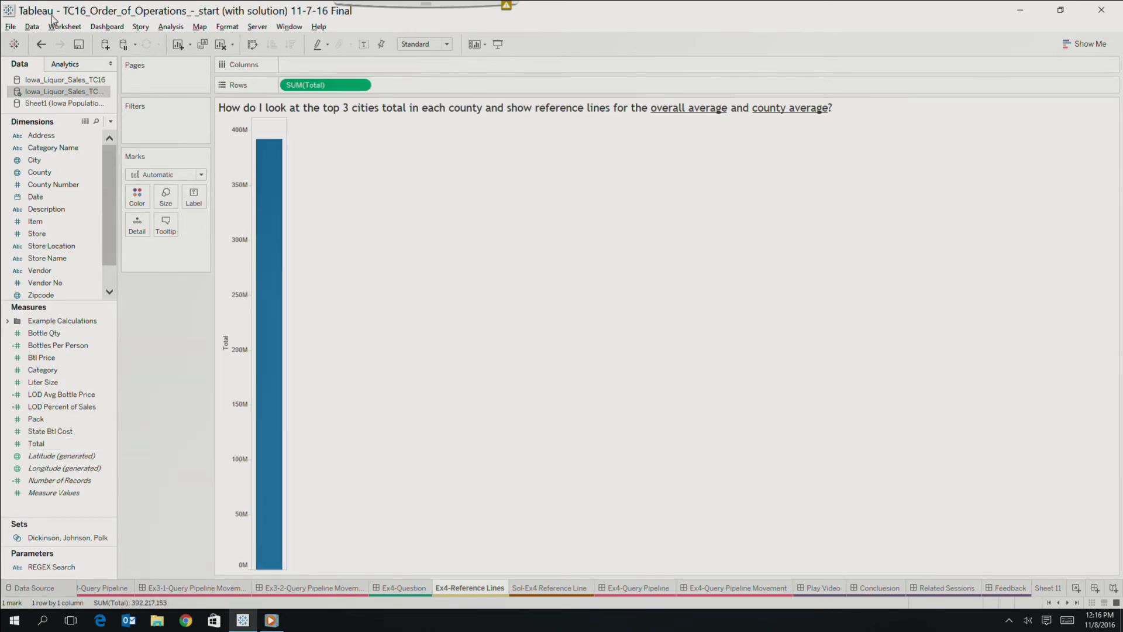
{"action": "left_click", "coordinate": [59, 173]}
{"action": "double_click", "coordinate": [58, 173]}
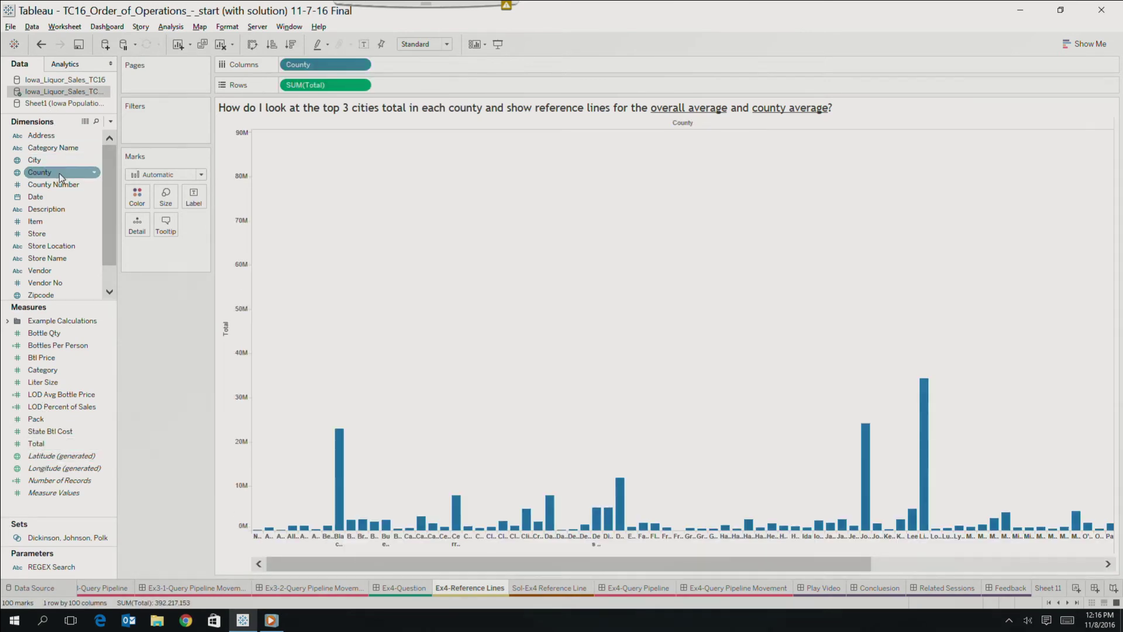
{"action": "left_click", "coordinate": [252, 44]}
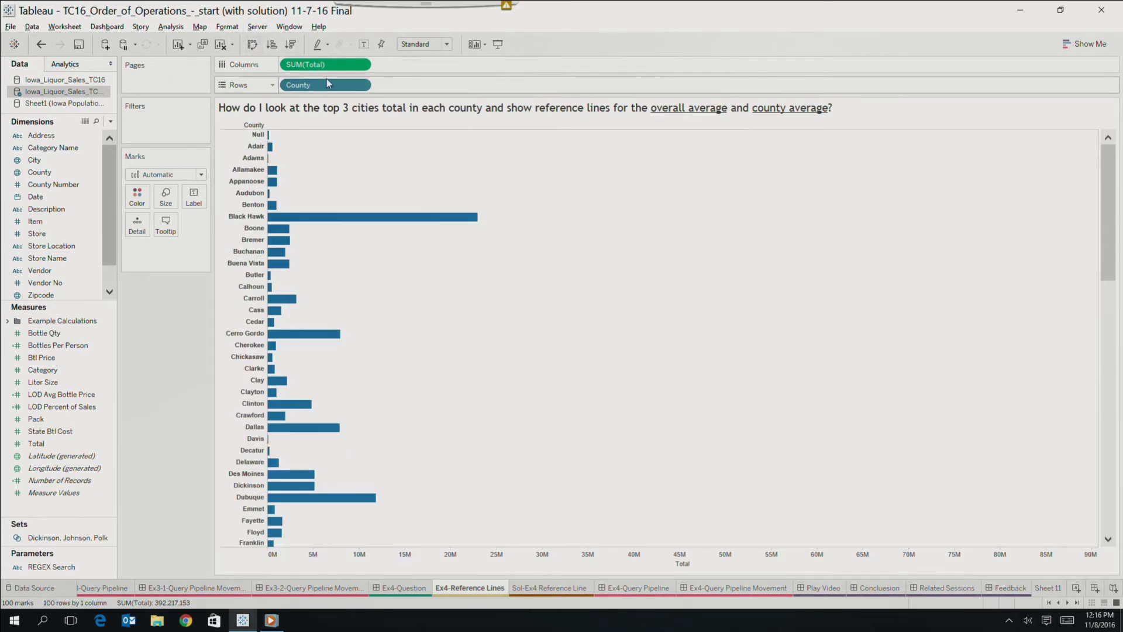
{"action": "left_click", "coordinate": [290, 45]}
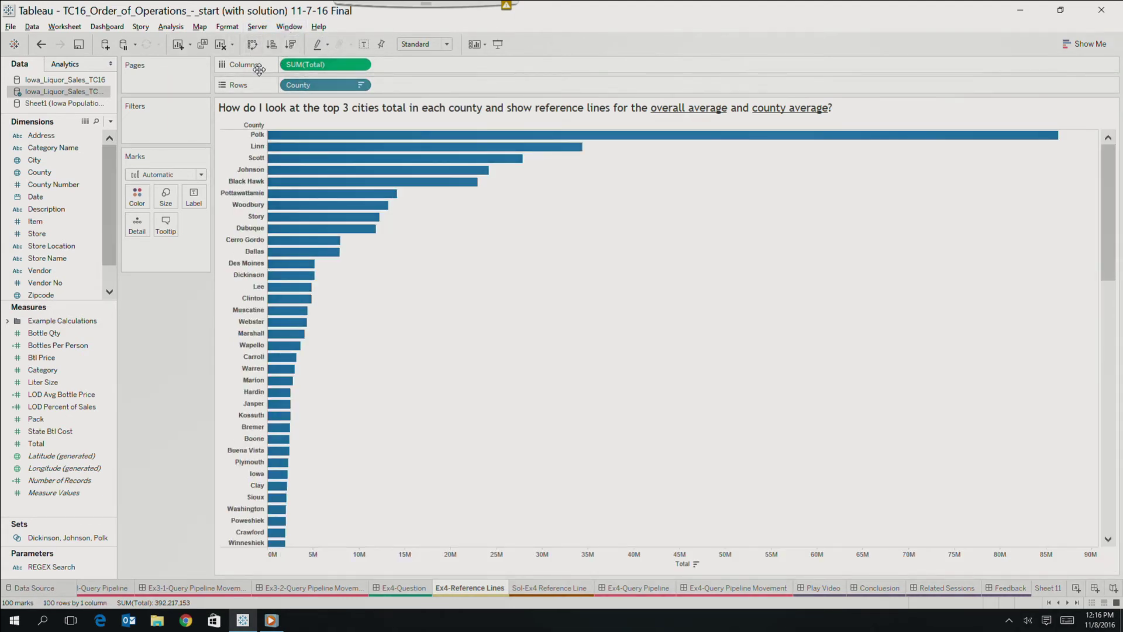
- Add a reference line for the average of SUM(Total) across the entire table, styled as a thick red line
{"action": "left_click", "coordinate": [75, 65]}
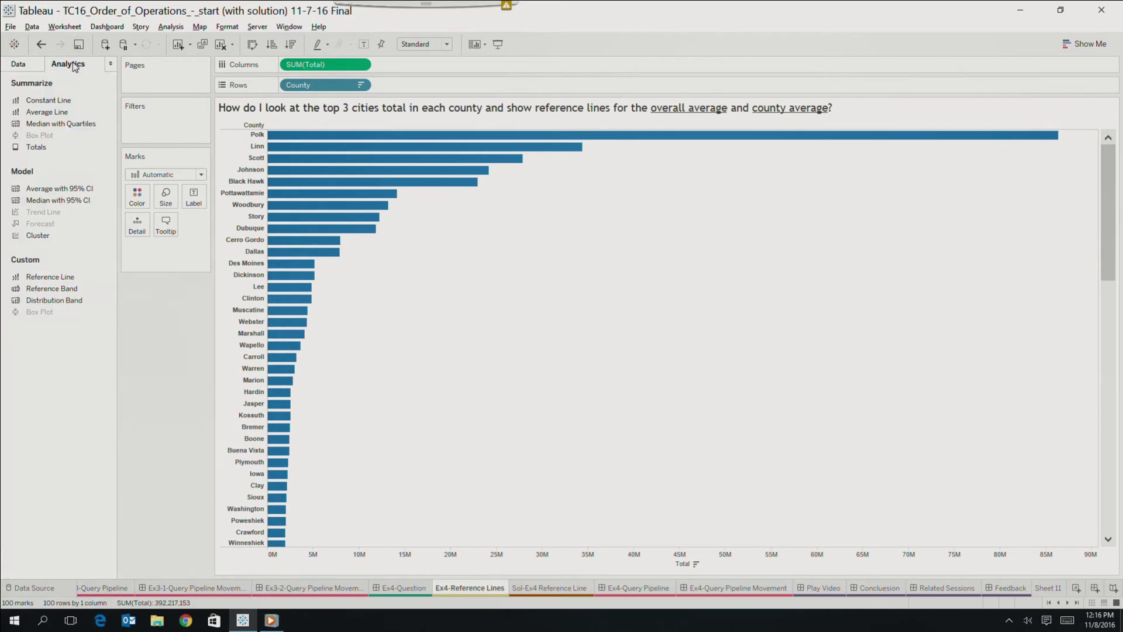
{"action": "left_click_drag", "start_coordinate": [69, 275], "coordinate": [342, 152]}
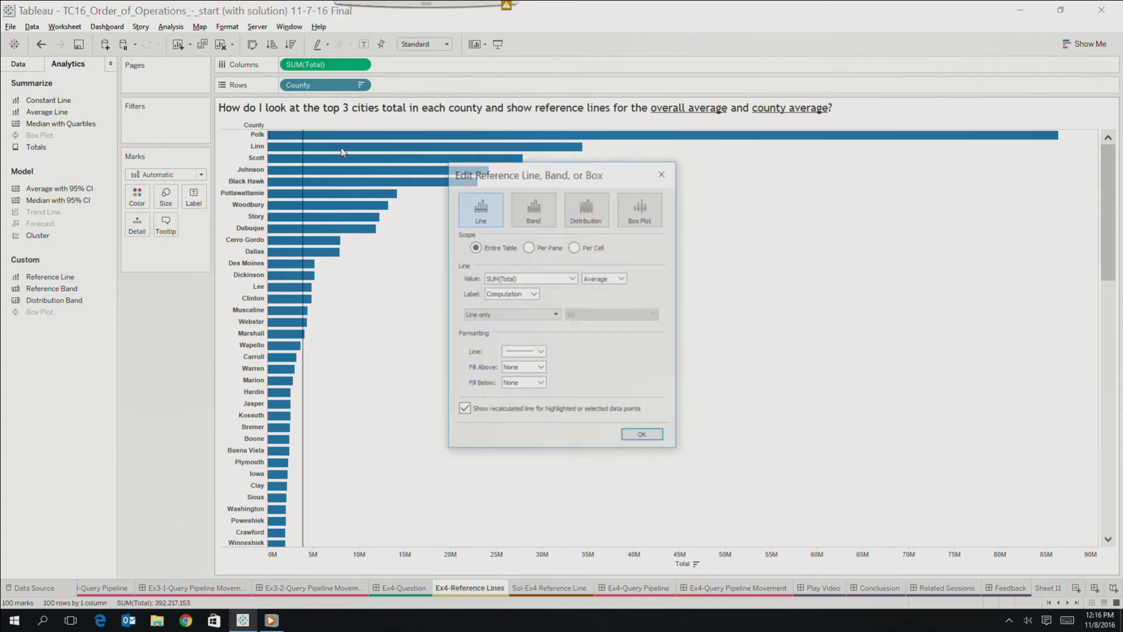
{"action": "left_click", "coordinate": [542, 352]}
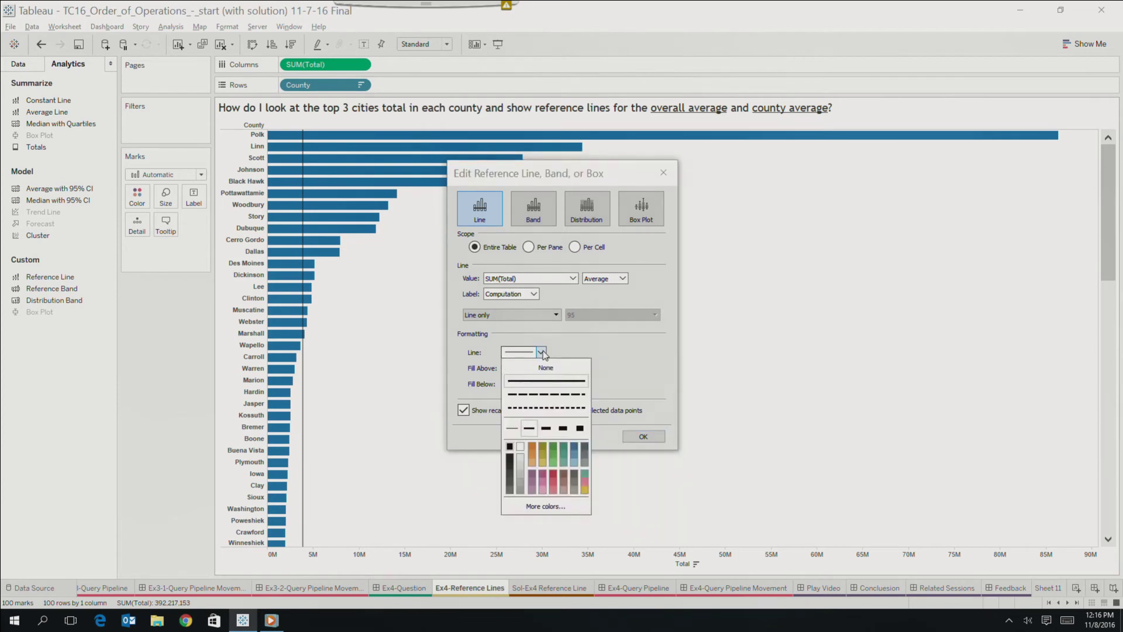
{"action": "left_click", "coordinate": [553, 474]}
{"action": "left_click", "coordinate": [562, 428]}
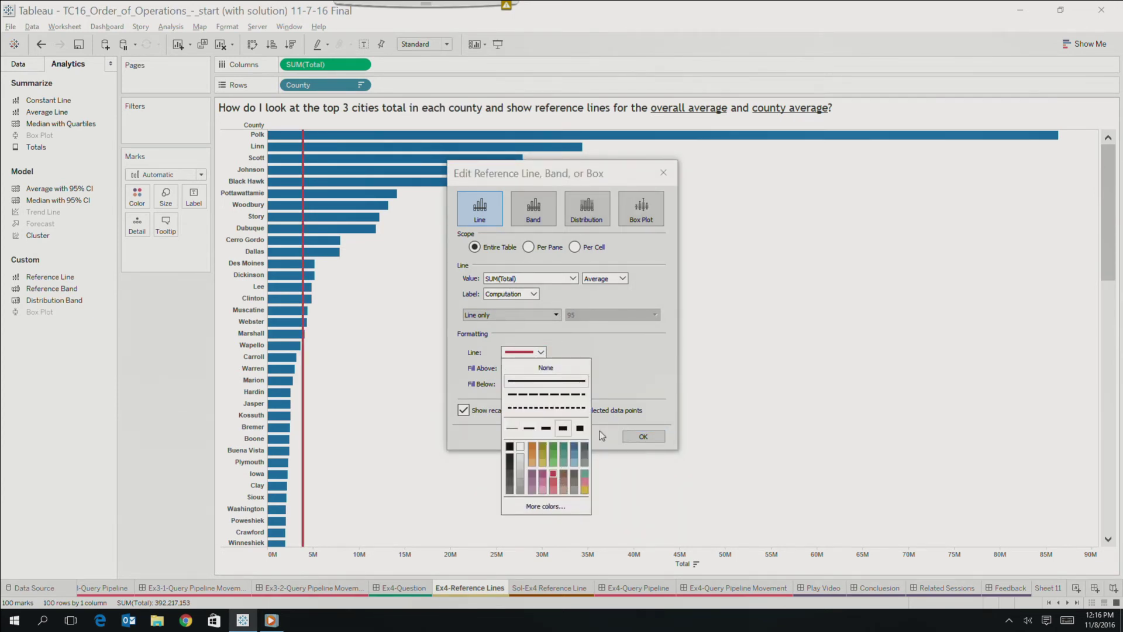
{"action": "left_click", "coordinate": [642, 438]}
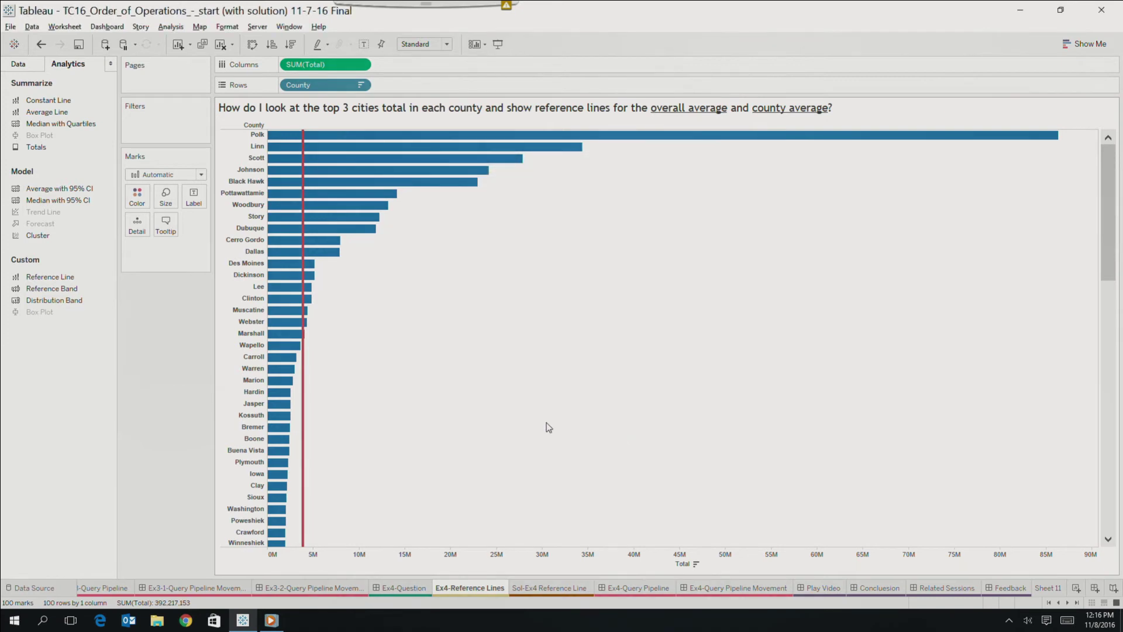
{"action": "mouse_move", "coordinate": [300, 420]}
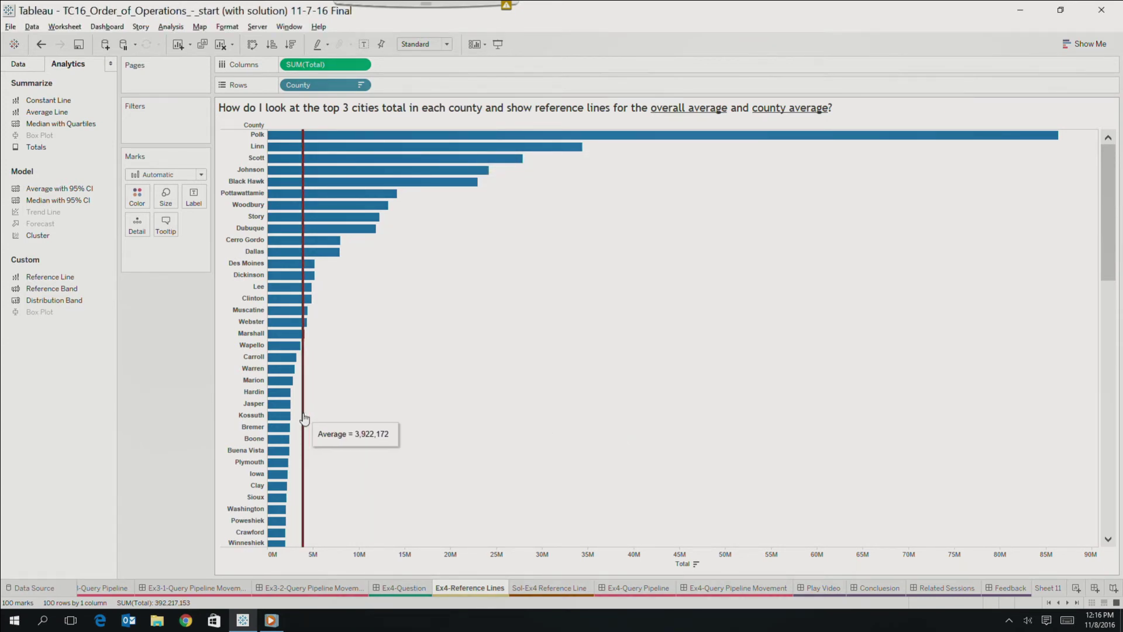
- Break the bars down by City within each County and sort the cities in descending order of Total
{"action": "left_click", "coordinate": [23, 69]}
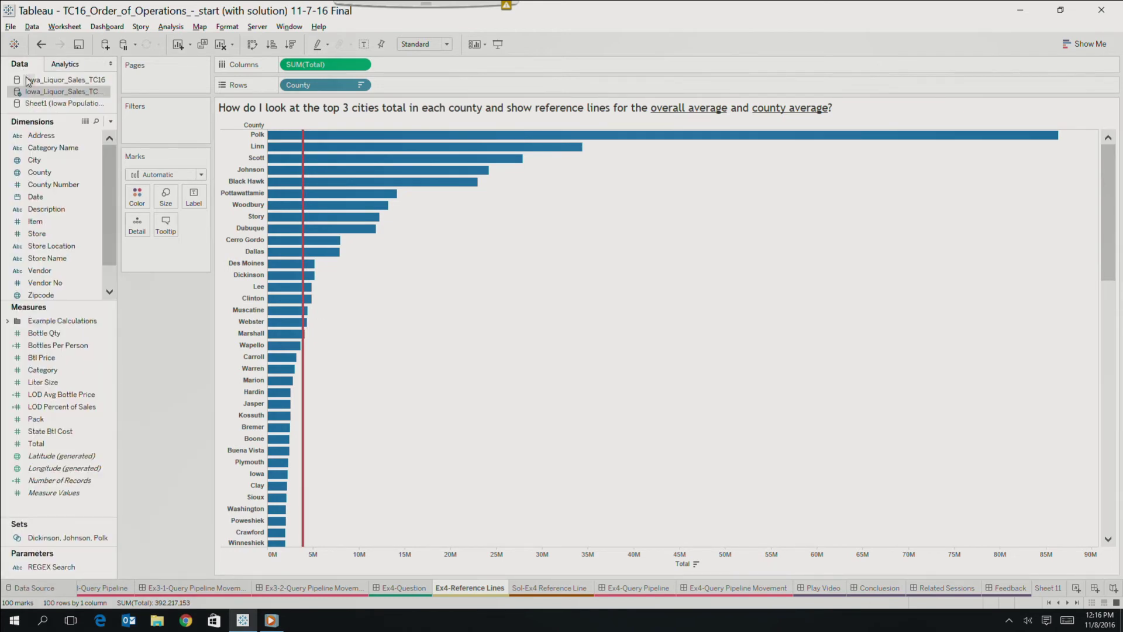
{"action": "left_click", "coordinate": [43, 162]}
{"action": "left_click_drag", "start_coordinate": [44, 163], "coordinate": [416, 96]}
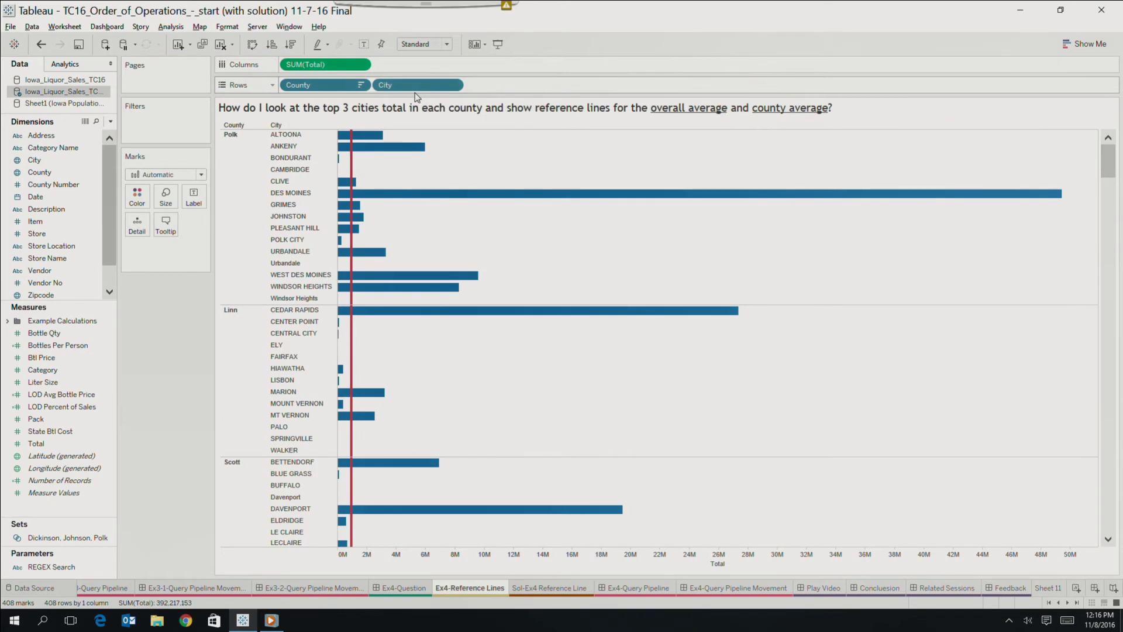
{"action": "left_click", "coordinate": [292, 45]}
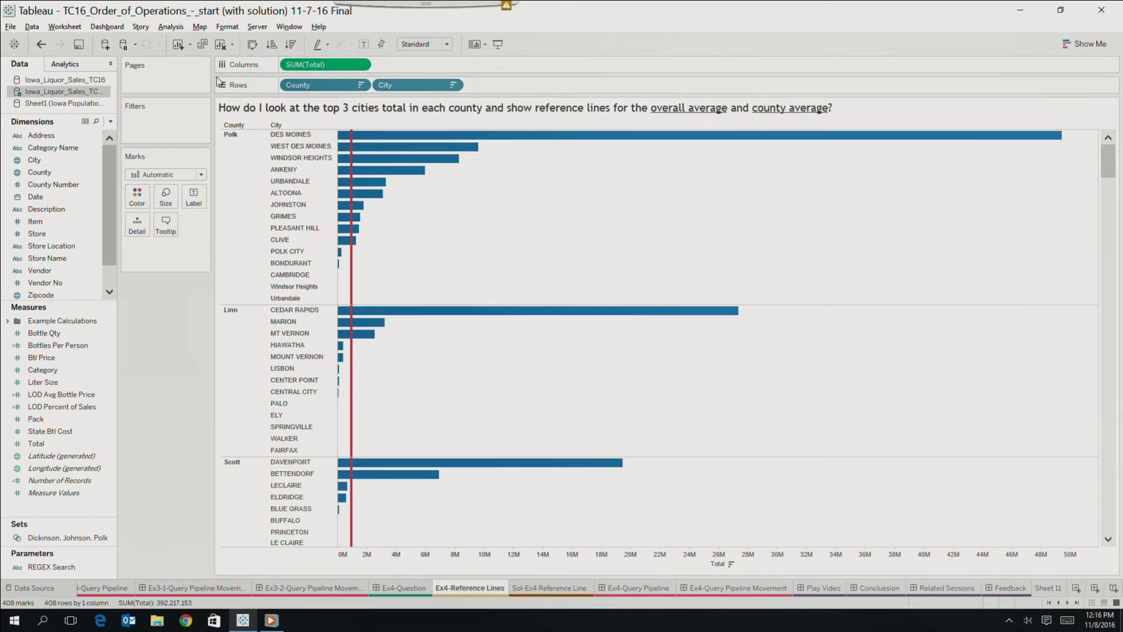
- Add a second reference line for the average of SUM(Total) per pane, colored green
{"action": "left_click", "coordinate": [67, 64]}
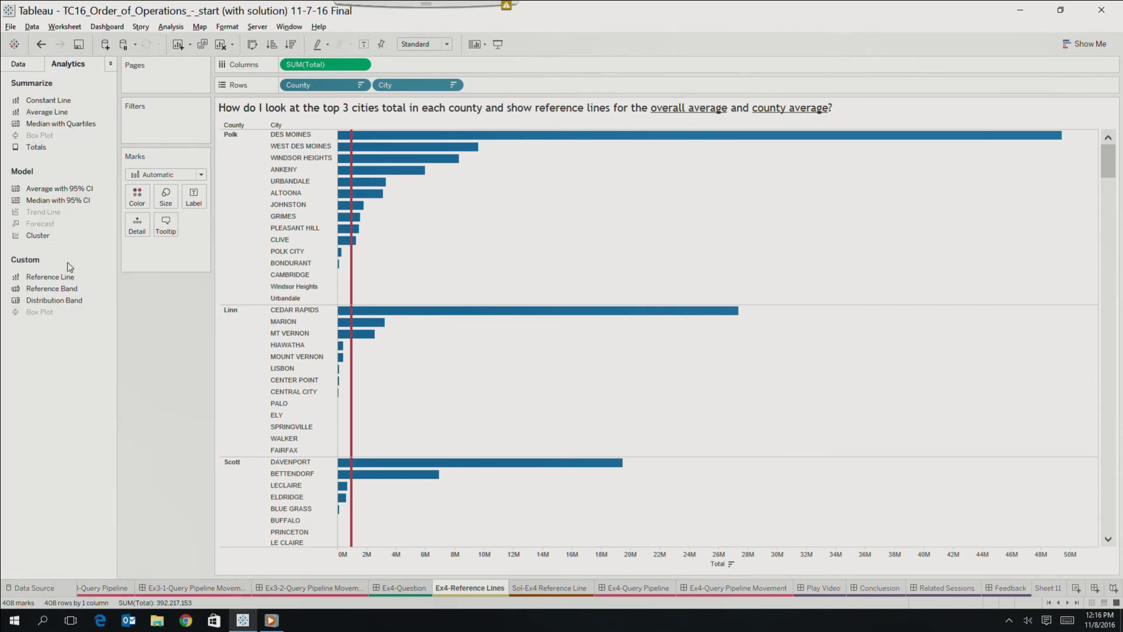
{"action": "left_click_drag", "start_coordinate": [66, 277], "coordinate": [367, 157]}
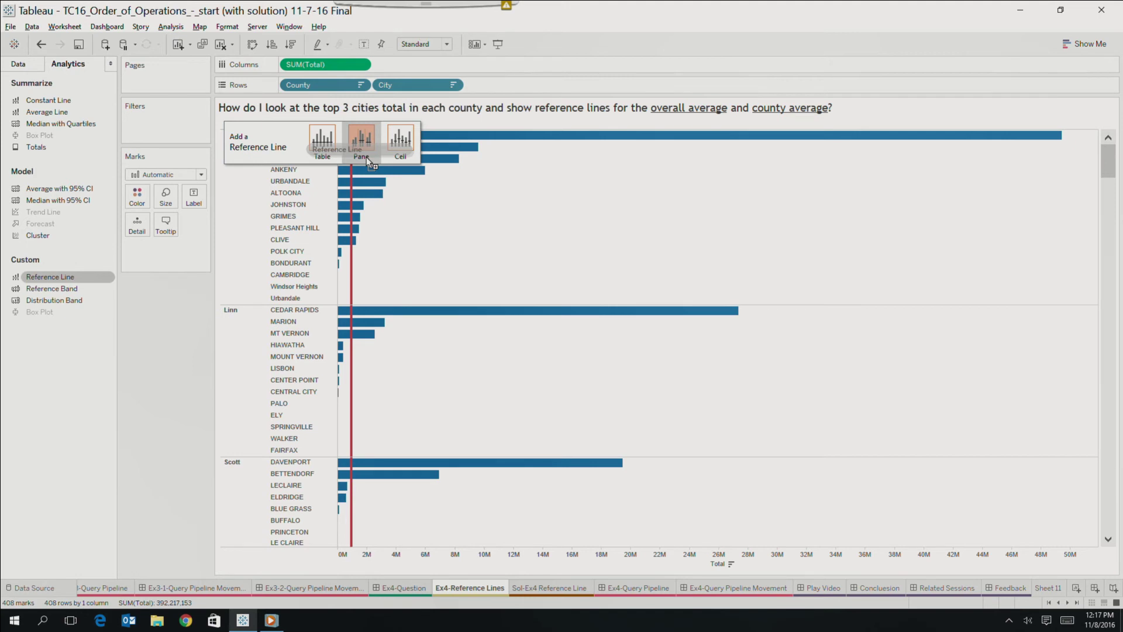
{"action": "mouse_move", "coordinate": [366, 157]}
{"action": "left_mouse_down"}
{"action": "mouse_move", "coordinate": [370, 307]}
{"action": "mouse_move", "coordinate": [281, 293]}
{"action": "mouse_move", "coordinate": [283, 210]}
{"action": "mouse_move", "coordinate": [287, 276]}
{"action": "mouse_move", "coordinate": [370, 145]}
{"action": "left_mouse_up"}
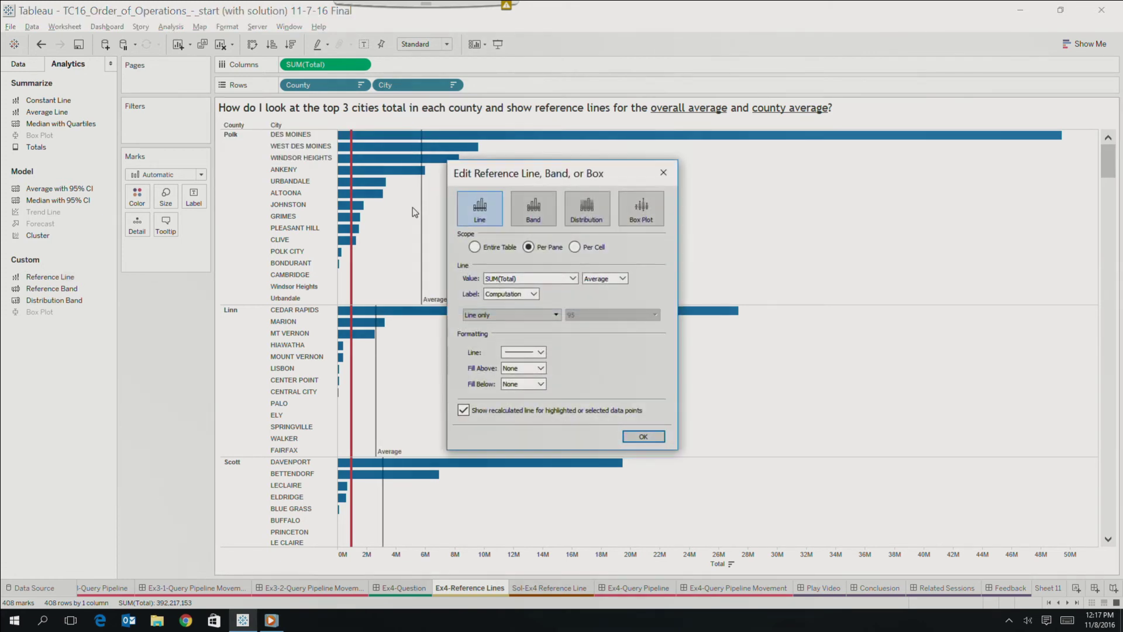
{"action": "left_click", "coordinate": [540, 352]}
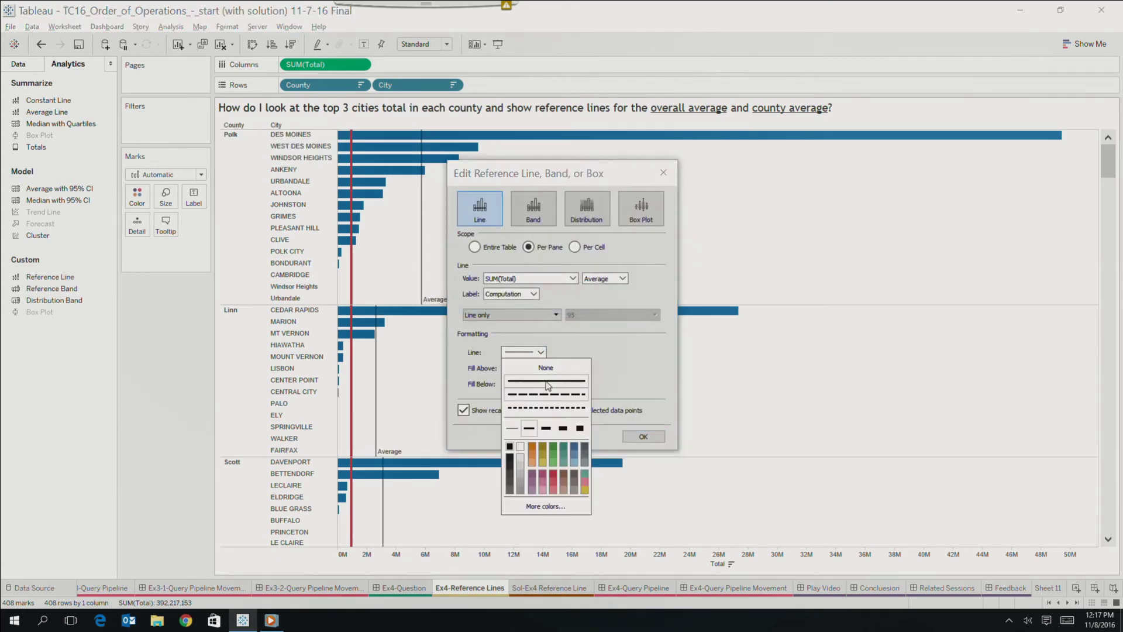
{"action": "left_click", "coordinate": [553, 447]}
{"action": "left_click", "coordinate": [639, 438]}
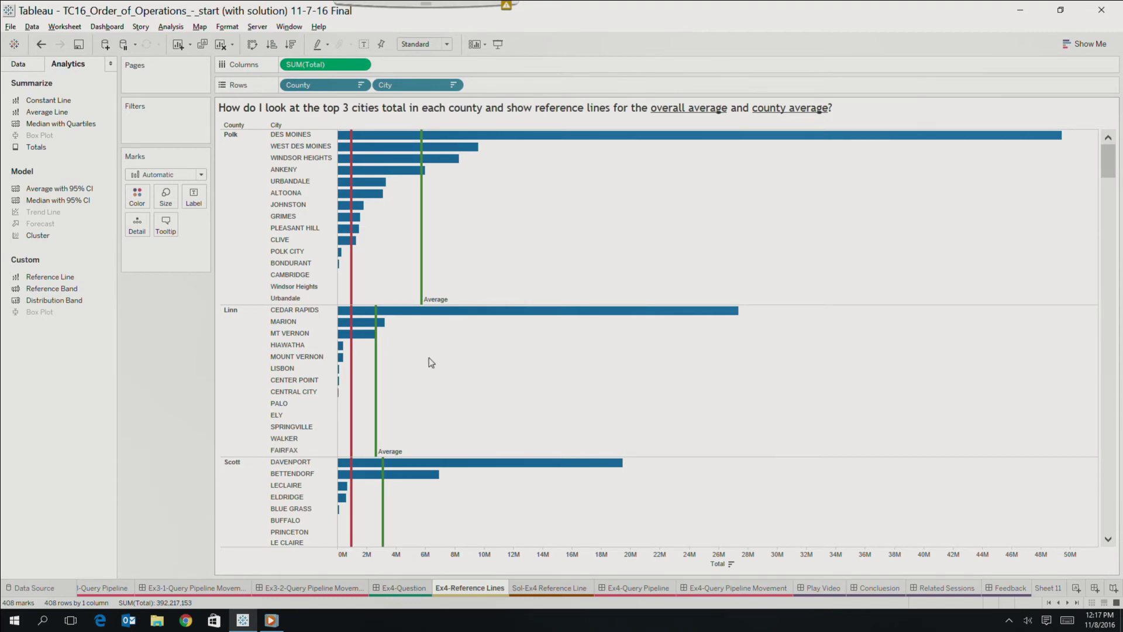
{"action": "mouse_move", "coordinate": [355, 281]}
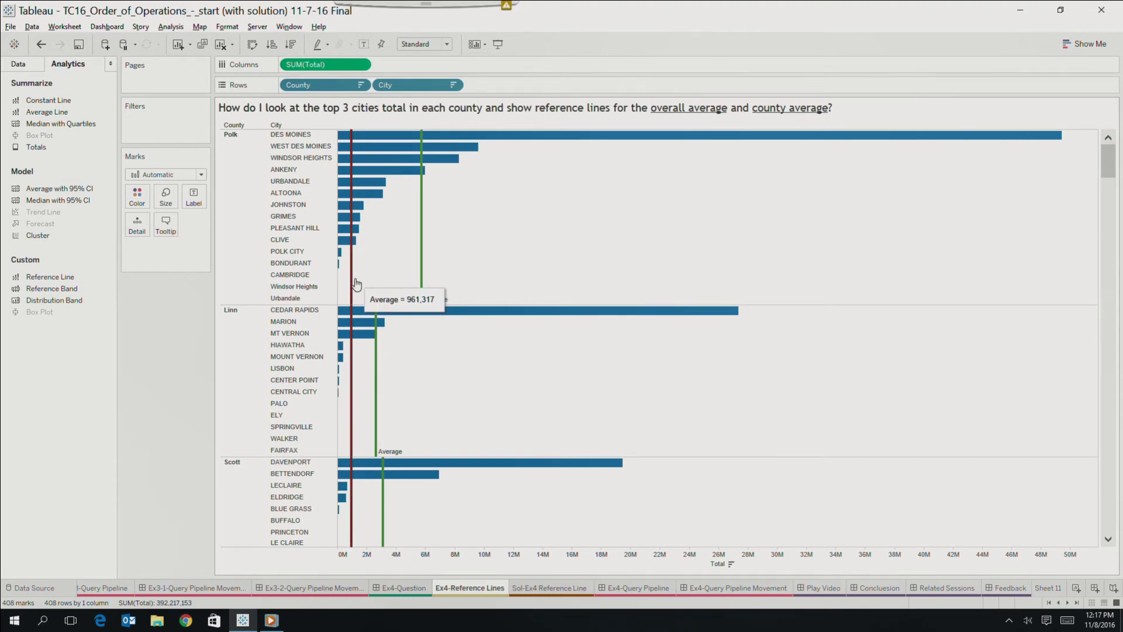
- Try to filter City to the top 3 by the sum of Total, and undo that filter
{"action": "mouse_move", "coordinate": [424, 267]}
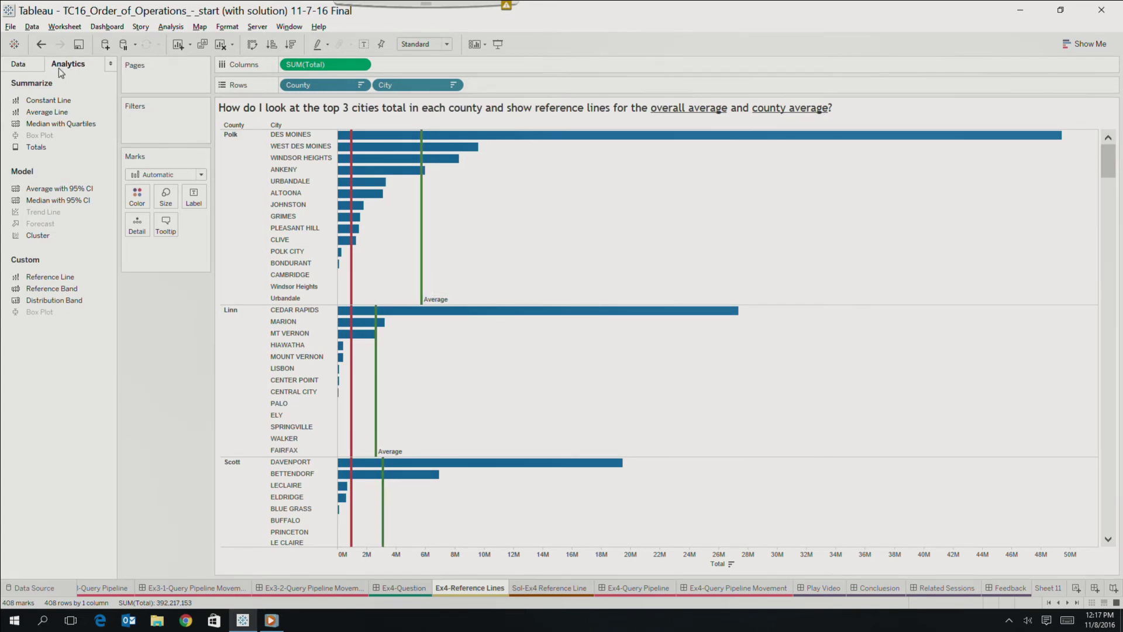
{"action": "left_click", "coordinate": [19, 64]}
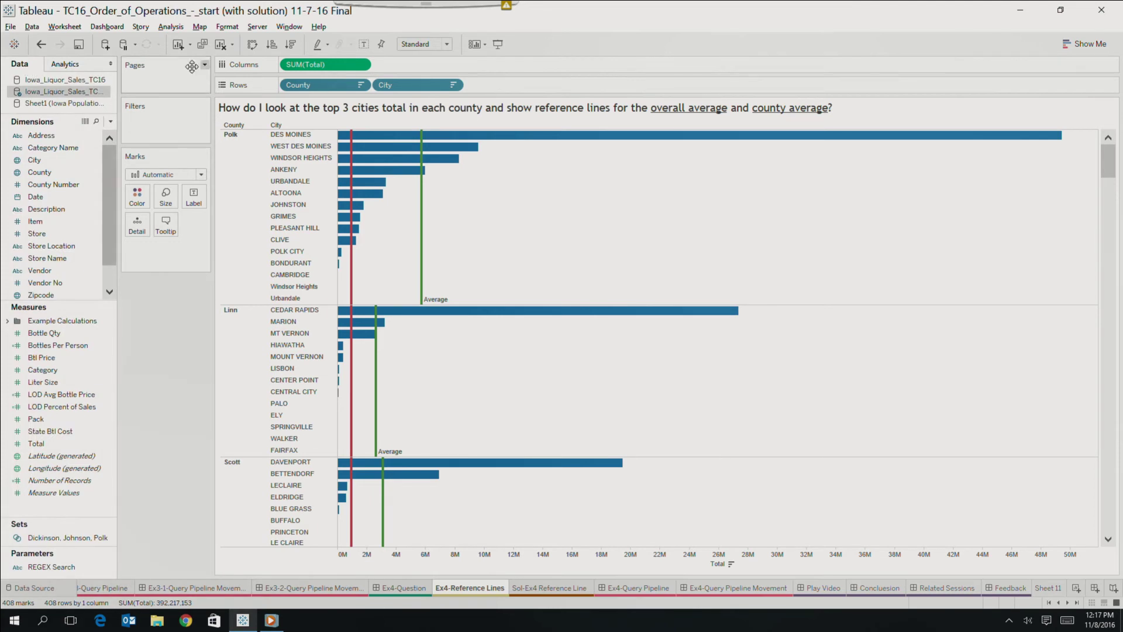
{"action": "left_click", "coordinate": [453, 85]}
{"action": "left_click", "coordinate": [440, 110]}
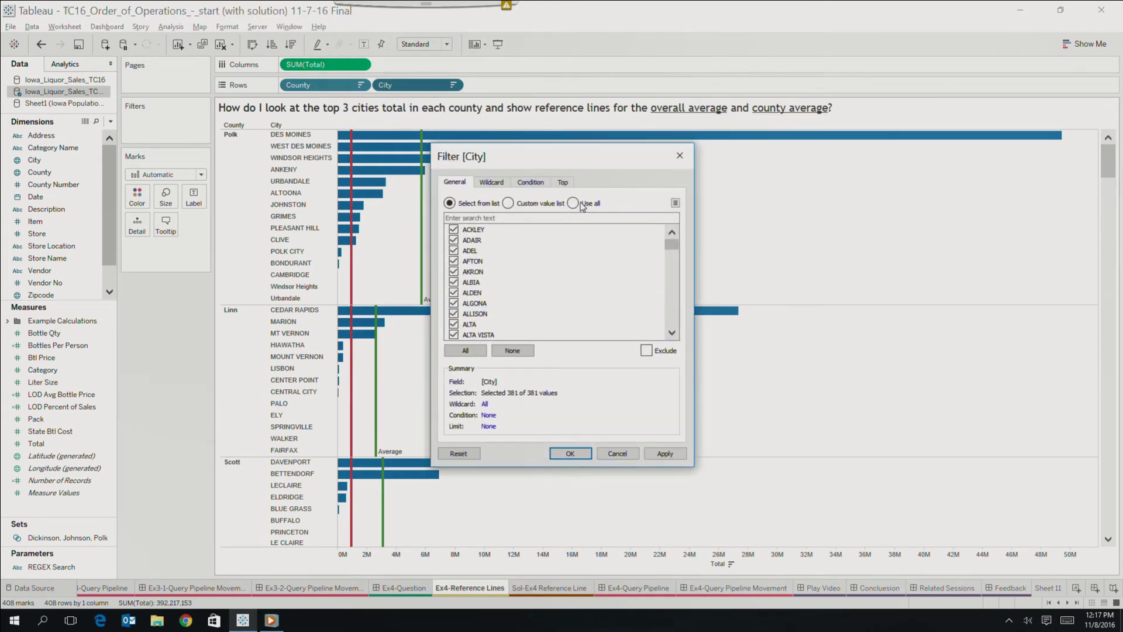
{"action": "left_click", "coordinate": [565, 184]}
{"action": "left_click", "coordinate": [449, 214]}
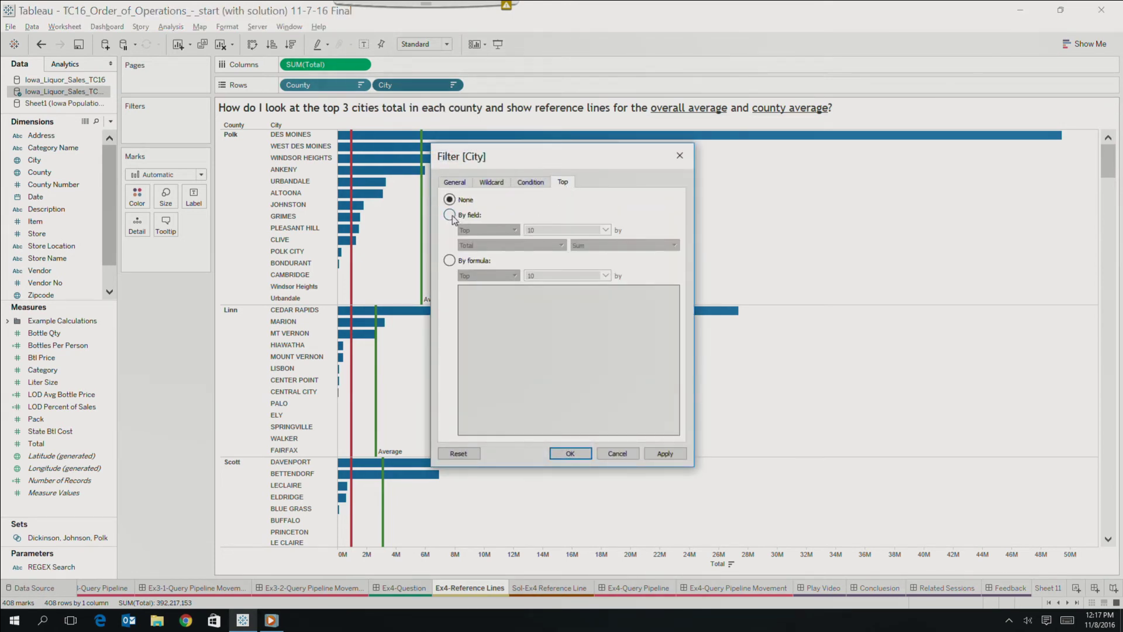
{"action": "left_click", "coordinate": [503, 231]}
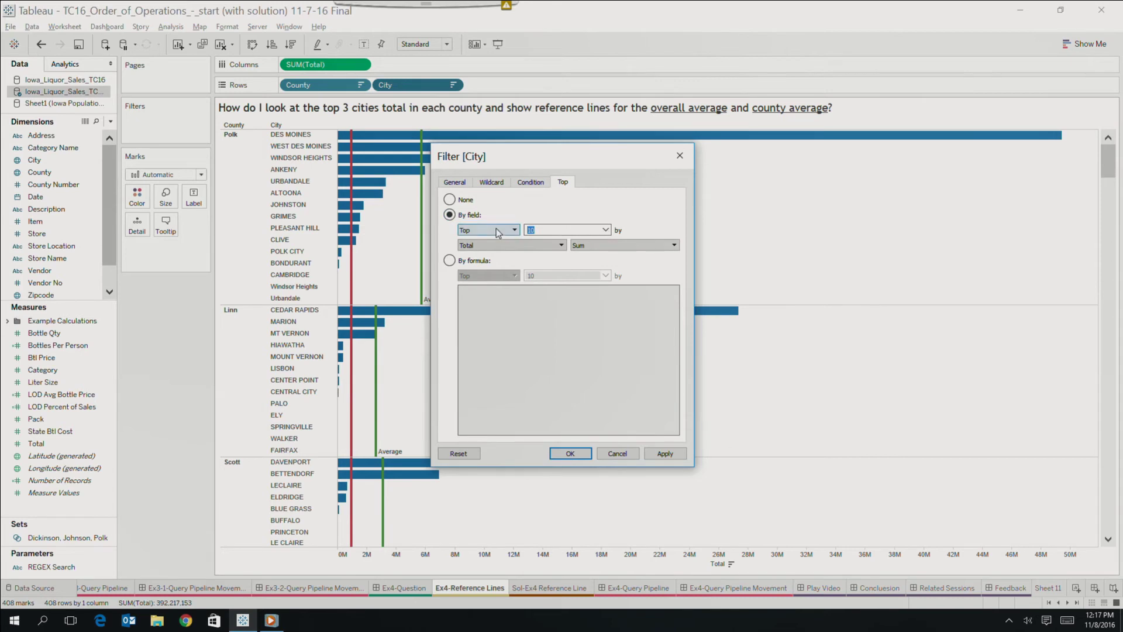
{"action": "type", "text": "3"}
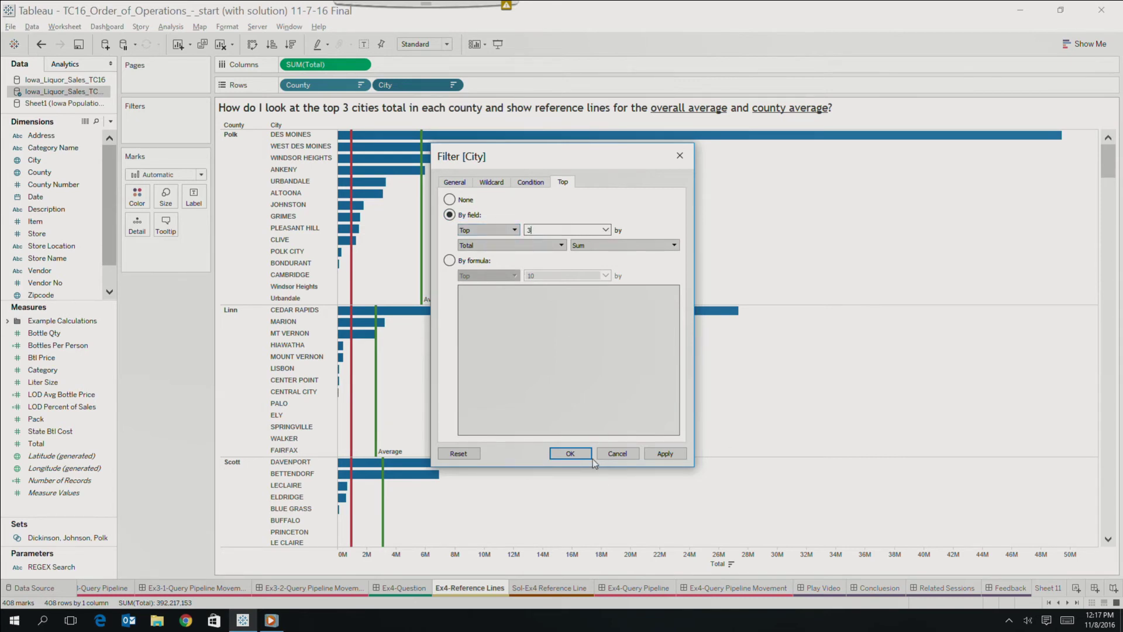
{"action": "left_click", "coordinate": [571, 453]}
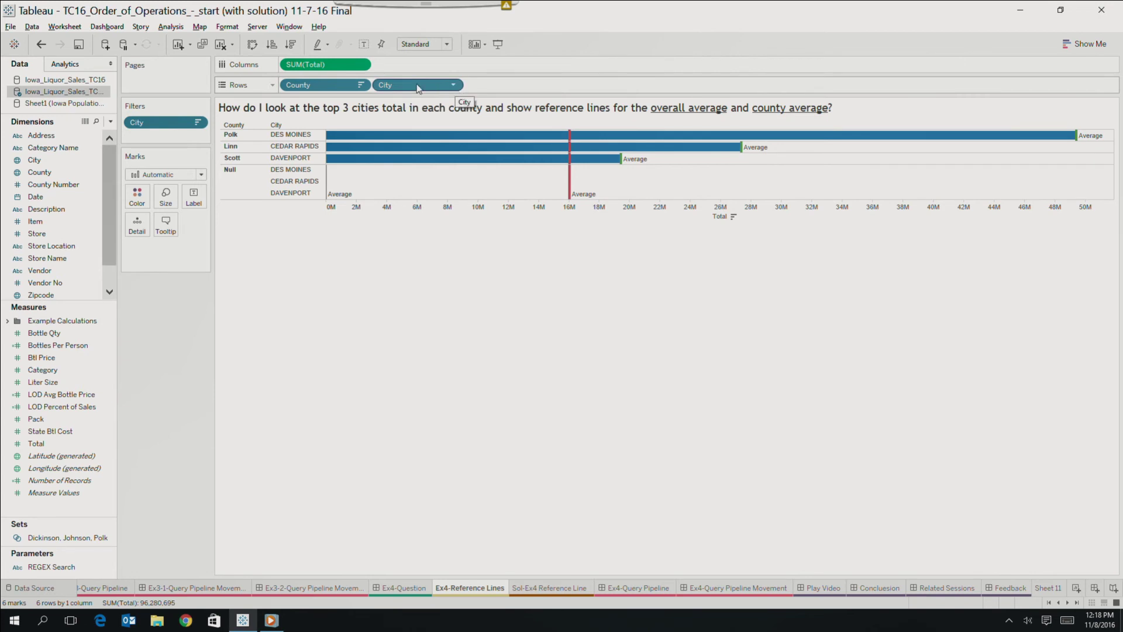
{"action": "left_click", "coordinate": [44, 43]}
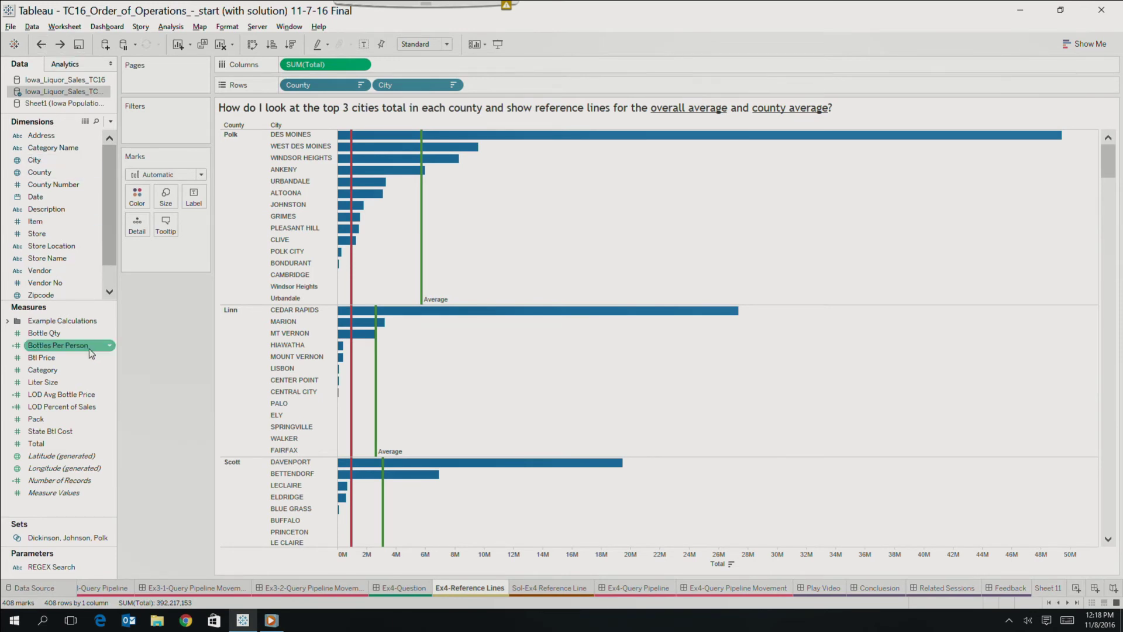
- Expand the Example Calculations folder and review the formula of the Ex4 - Rank of County calculation without changing it
{"action": "left_click_drag", "start_coordinate": [106, 212], "coordinate": [108, 237]}
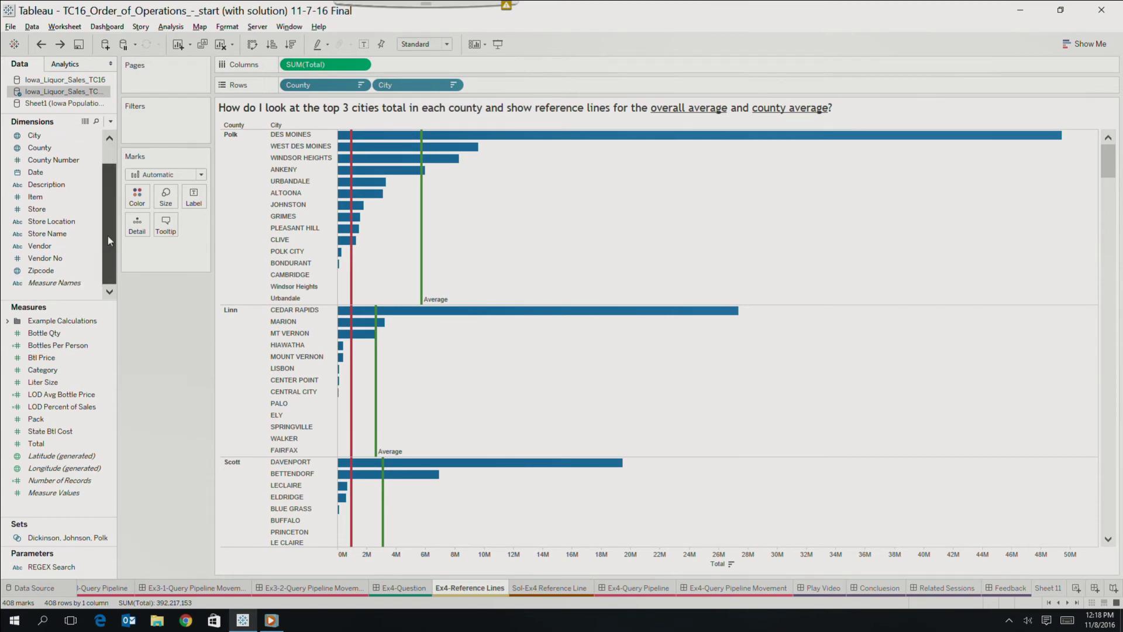
{"action": "left_click", "coordinate": [15, 325]}
{"action": "double_click", "coordinate": [18, 325]}
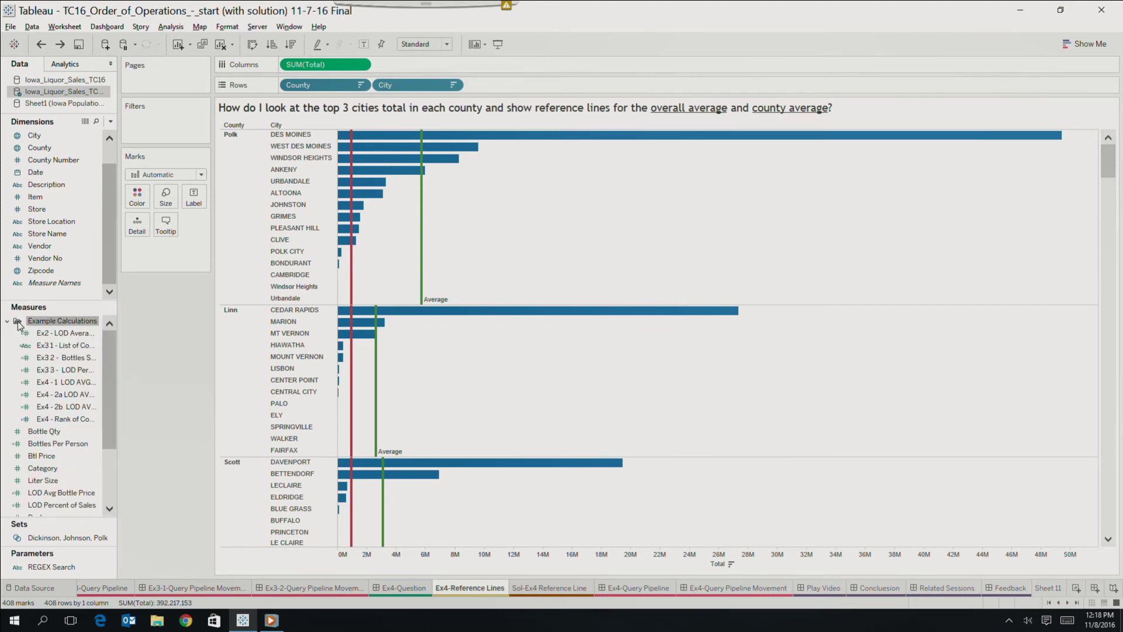
{"action": "left_click_drag", "start_coordinate": [82, 418], "coordinate": [82, 420]}
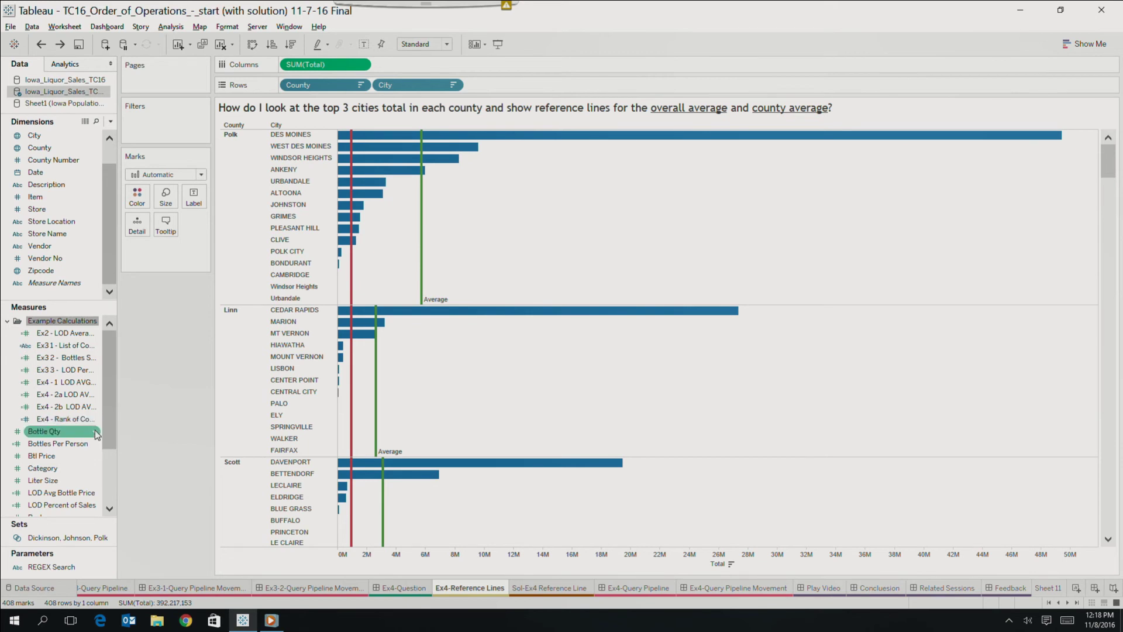
{"action": "left_click", "coordinate": [96, 420]}
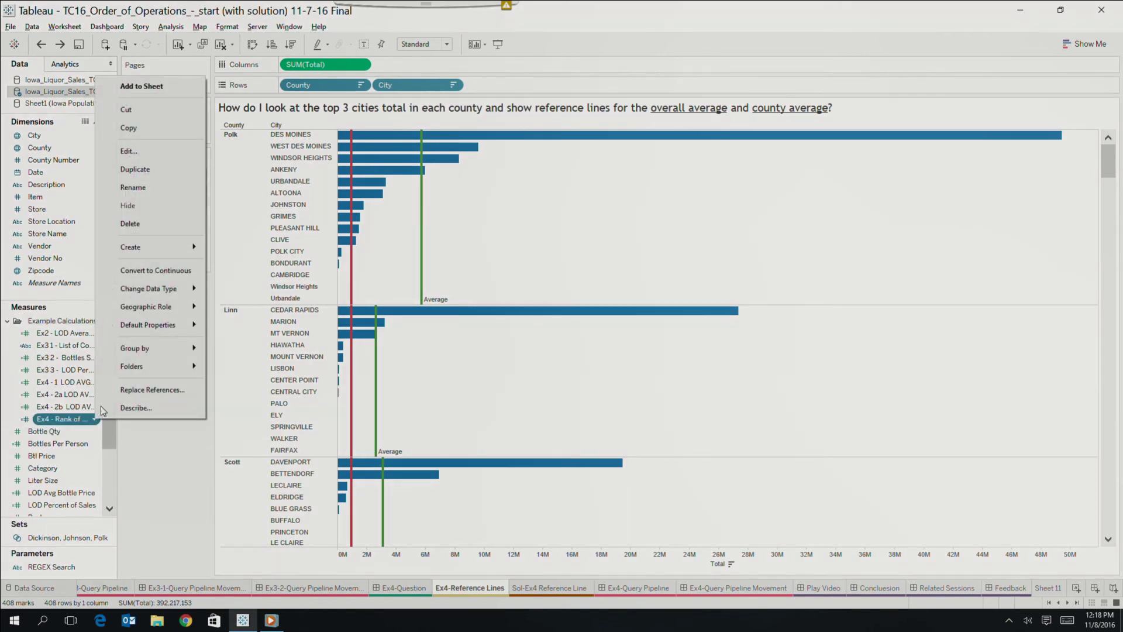
{"action": "left_click", "coordinate": [151, 152]}
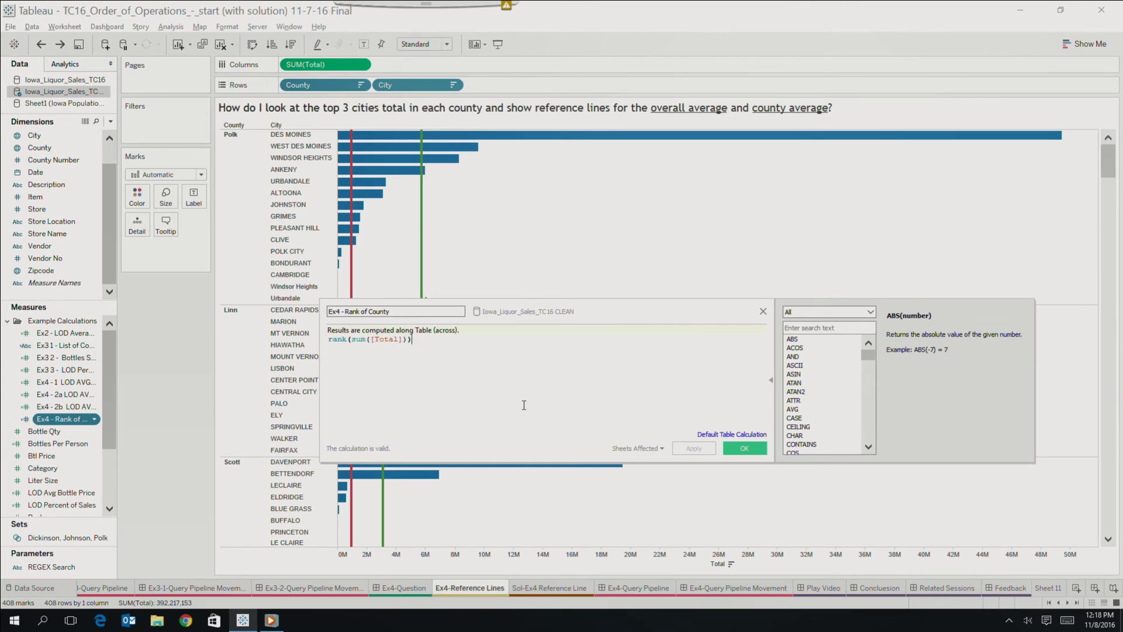
{"action": "left_click", "coordinate": [745, 449]}
- Add Ex4 - Rank of County to the view as a row field between County and City
{"action": "left_click", "coordinate": [76, 422]}
{"action": "left_click_drag", "start_coordinate": [66, 419], "coordinate": [435, 62]}
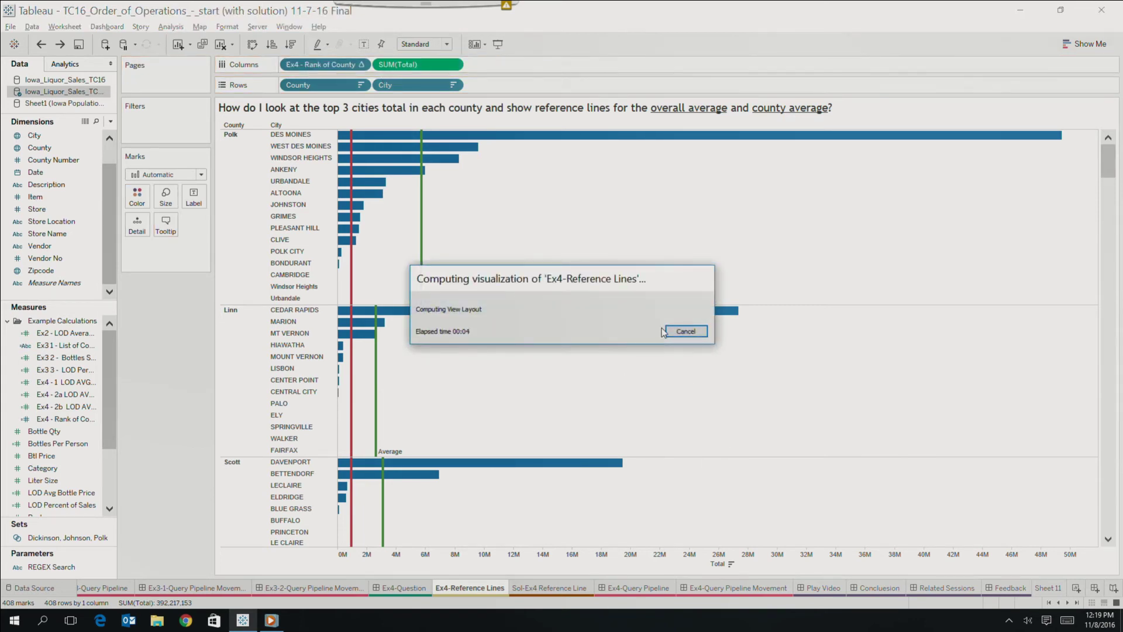
{"action": "left_click", "coordinate": [685, 330]}
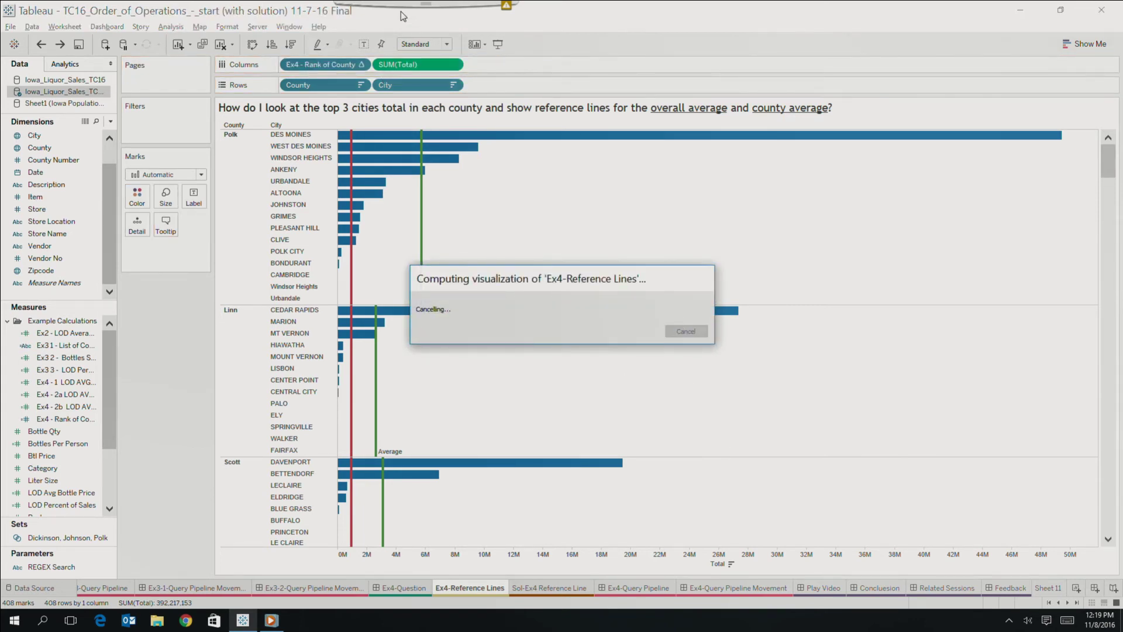
{"action": "left_click_drag", "start_coordinate": [328, 66], "coordinate": [386, 86]}
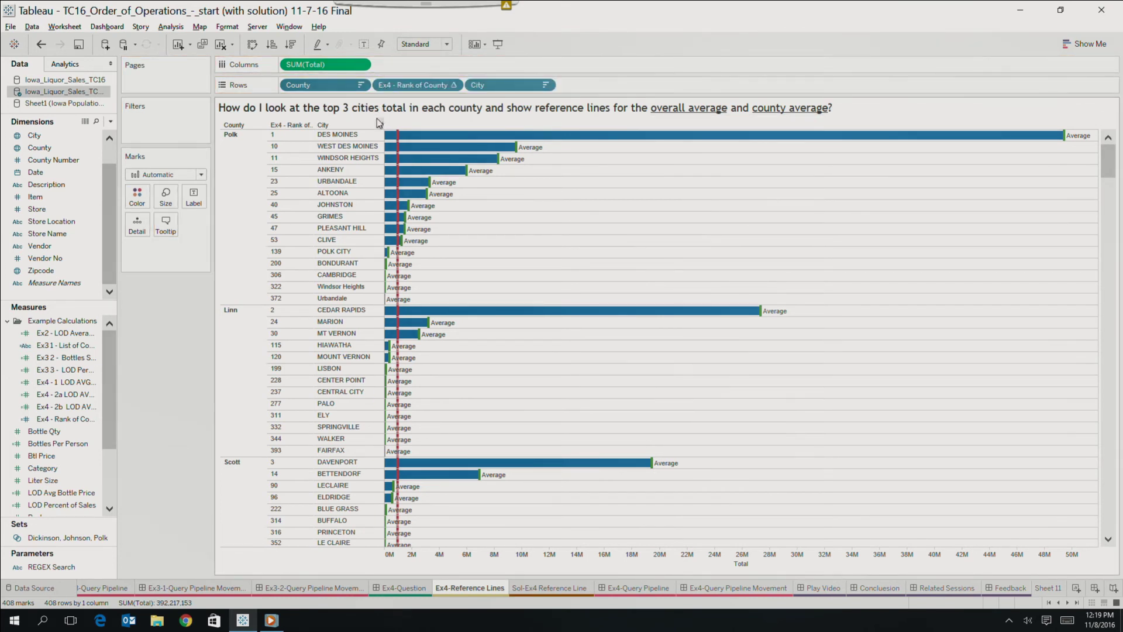
{"action": "left_click", "coordinate": [284, 124]}
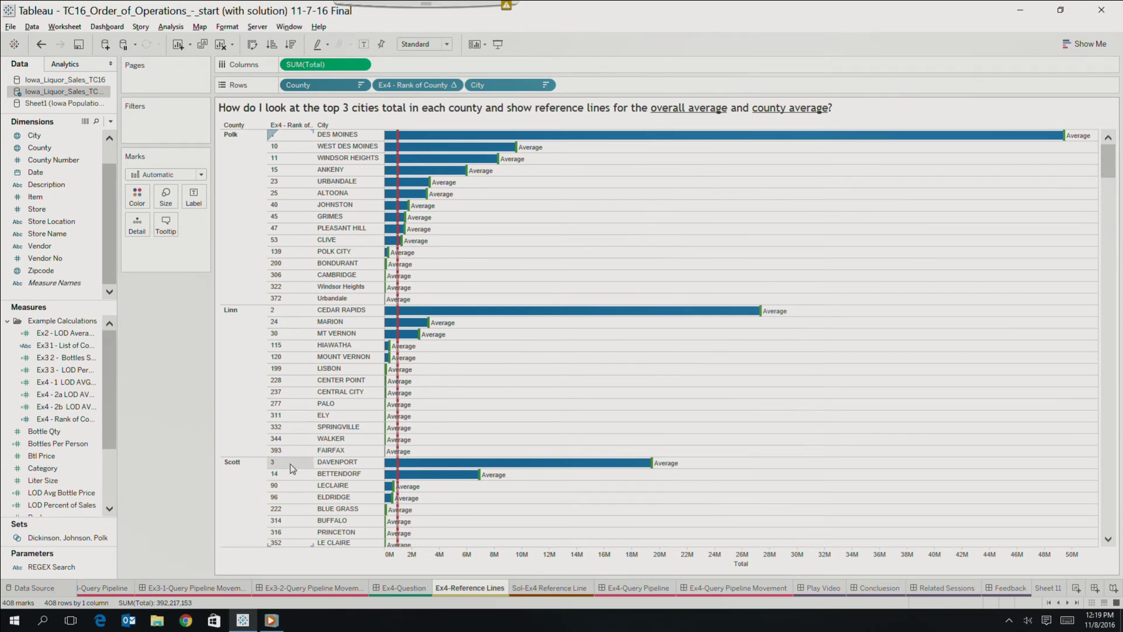
- Set Ex4 - Rank of County to compute by pane so the city ranking restarts within each county
{"action": "left_click", "coordinate": [453, 85]}
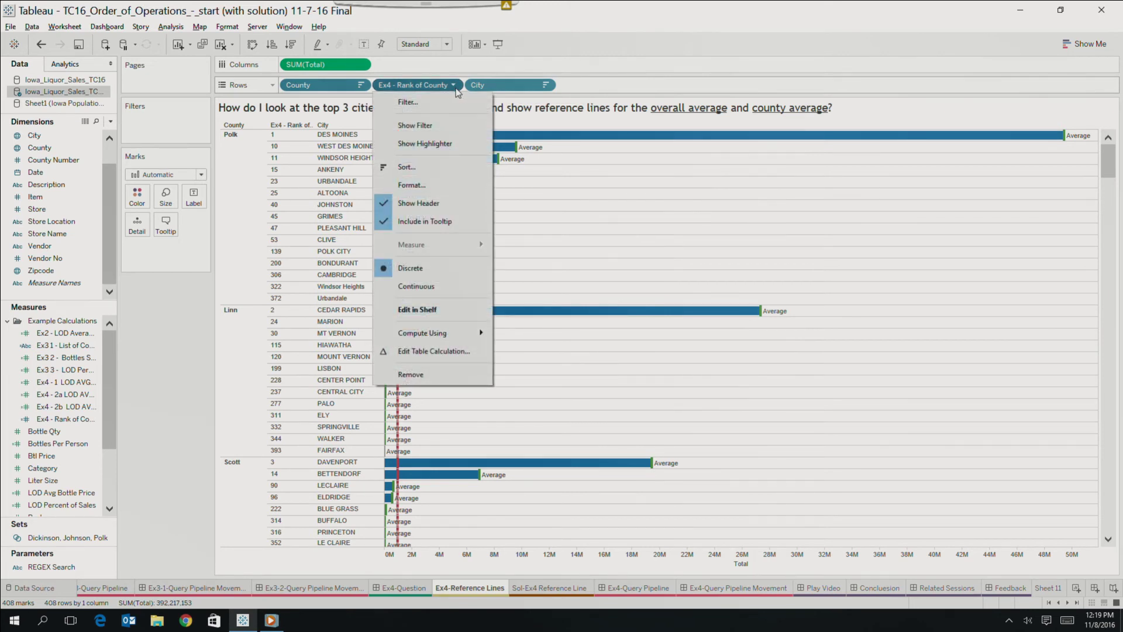
{"action": "mouse_move", "coordinate": [453, 327]}
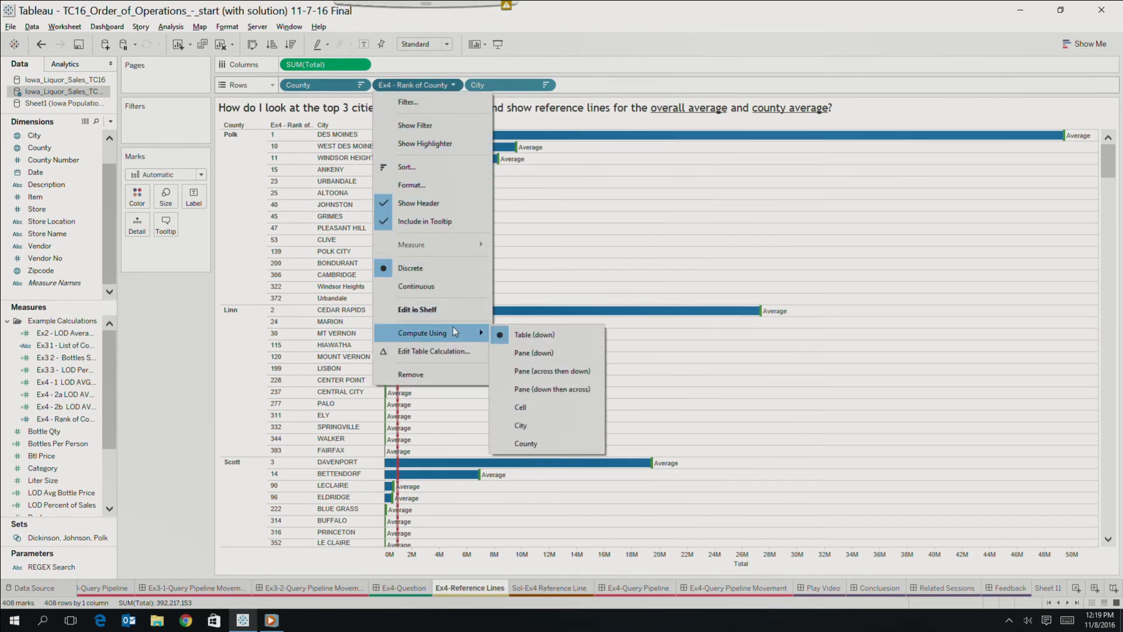
{"action": "left_click", "coordinate": [525, 367]}
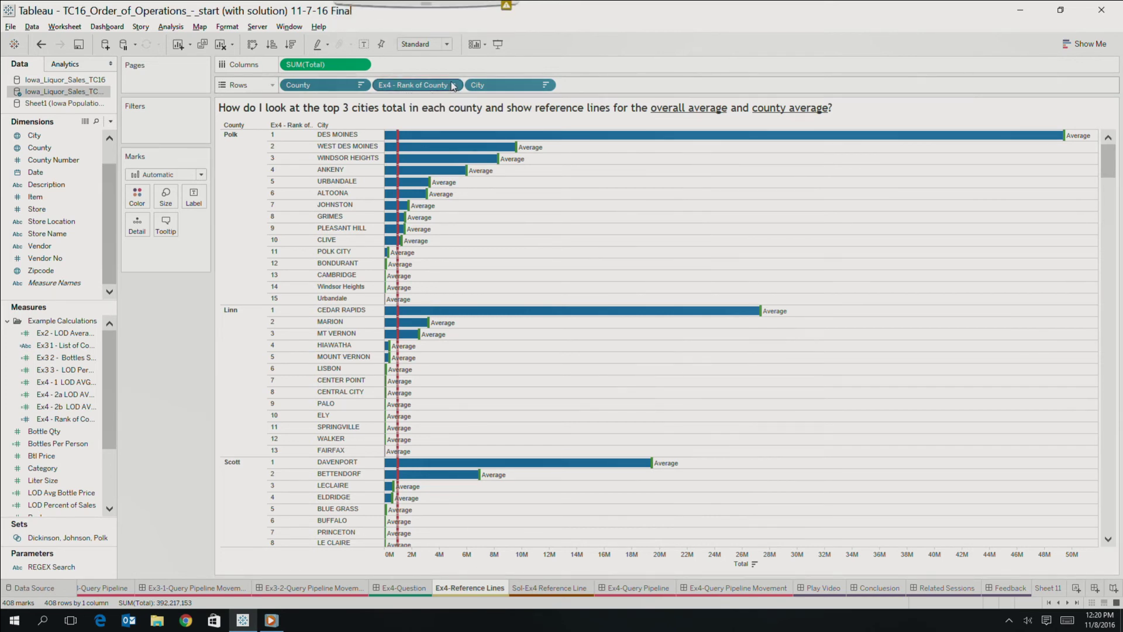
- Move Ex4 - Rank of County from the rows to the filters, keeping only ranks 1, 2 and 3
{"action": "left_click_drag", "start_coordinate": [452, 86], "coordinate": [169, 120]}
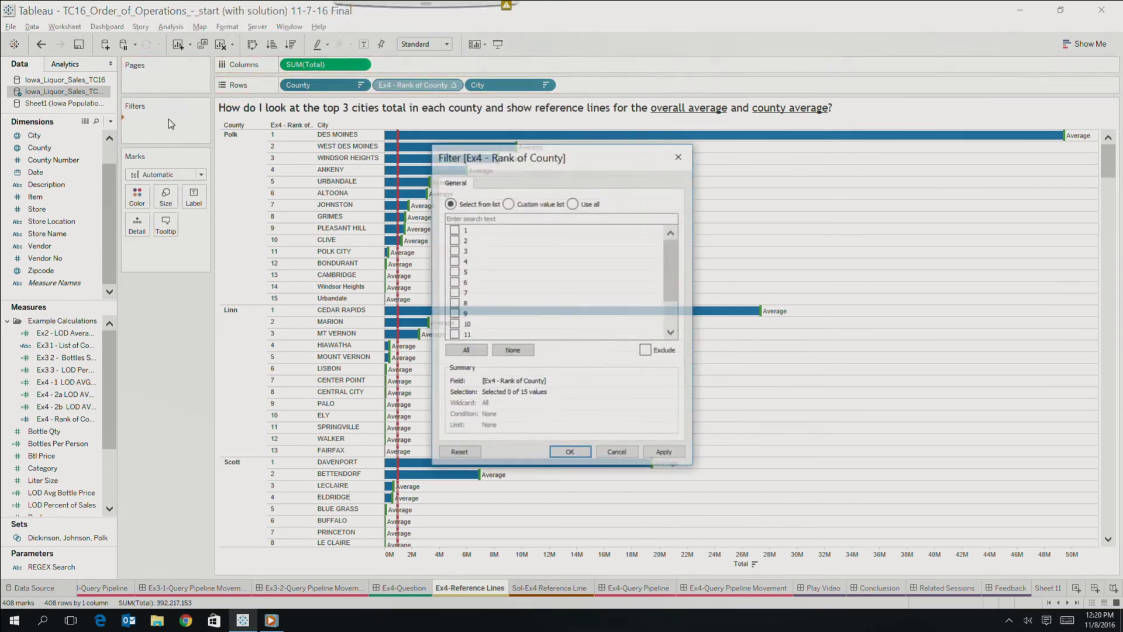
{"action": "left_click", "coordinate": [460, 232]}
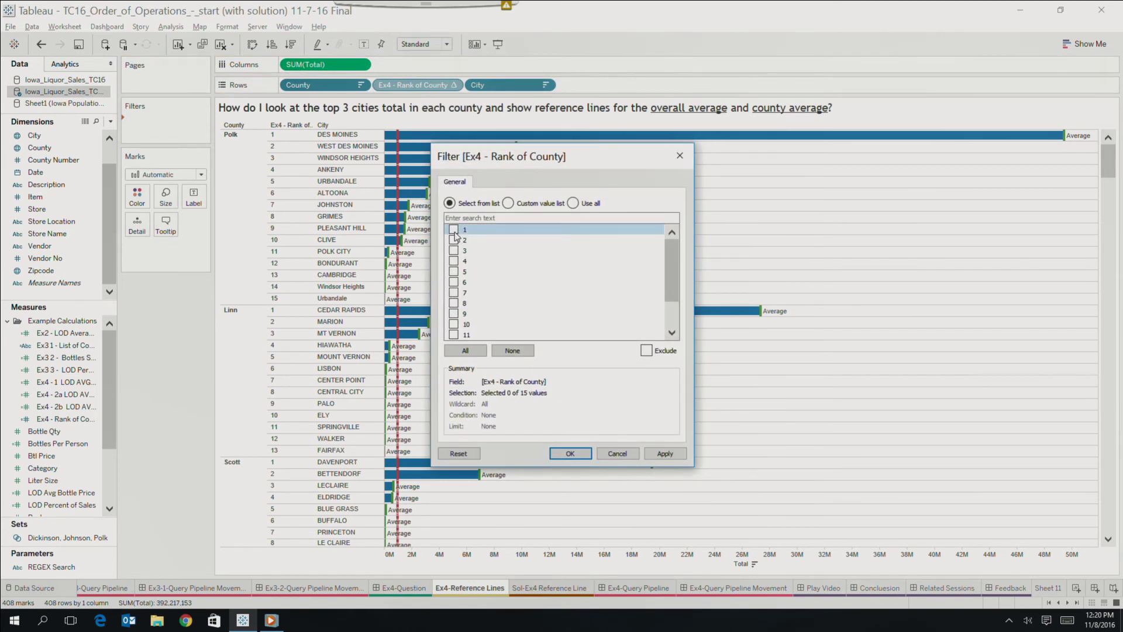
{"action": "left_click", "coordinate": [455, 241]}
{"action": "left_click", "coordinate": [455, 251]}
{"action": "left_click", "coordinate": [567, 453]}
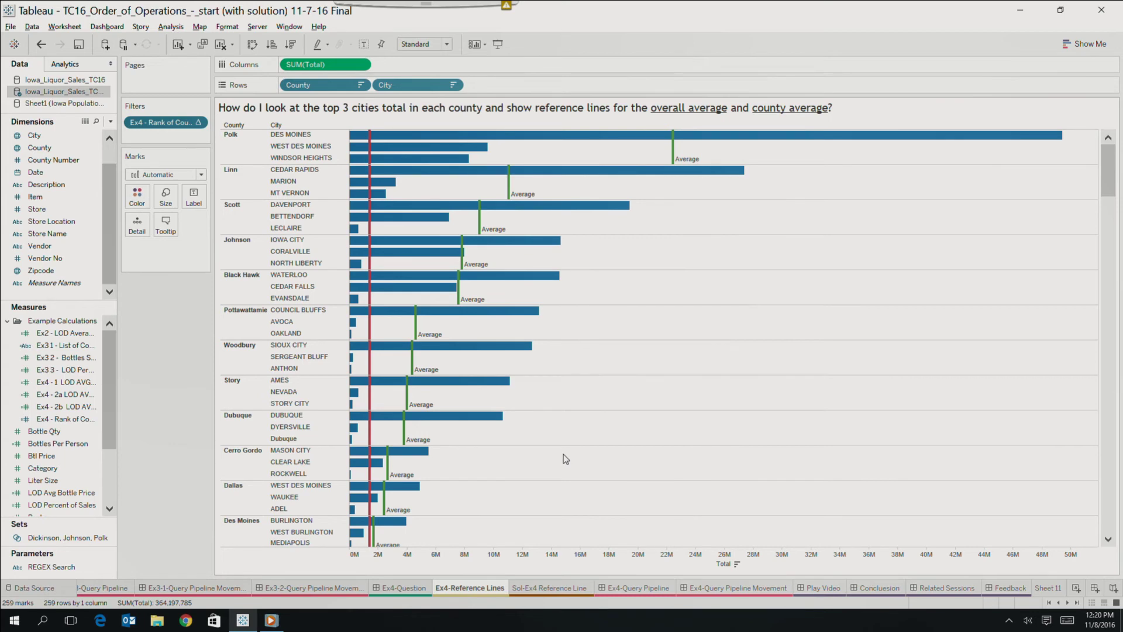
- Open the Ex4-Query Pipeline dashboard to examine where the rank, its filter and the reference lines are evaluated
{"action": "left_click", "coordinate": [624, 591]}
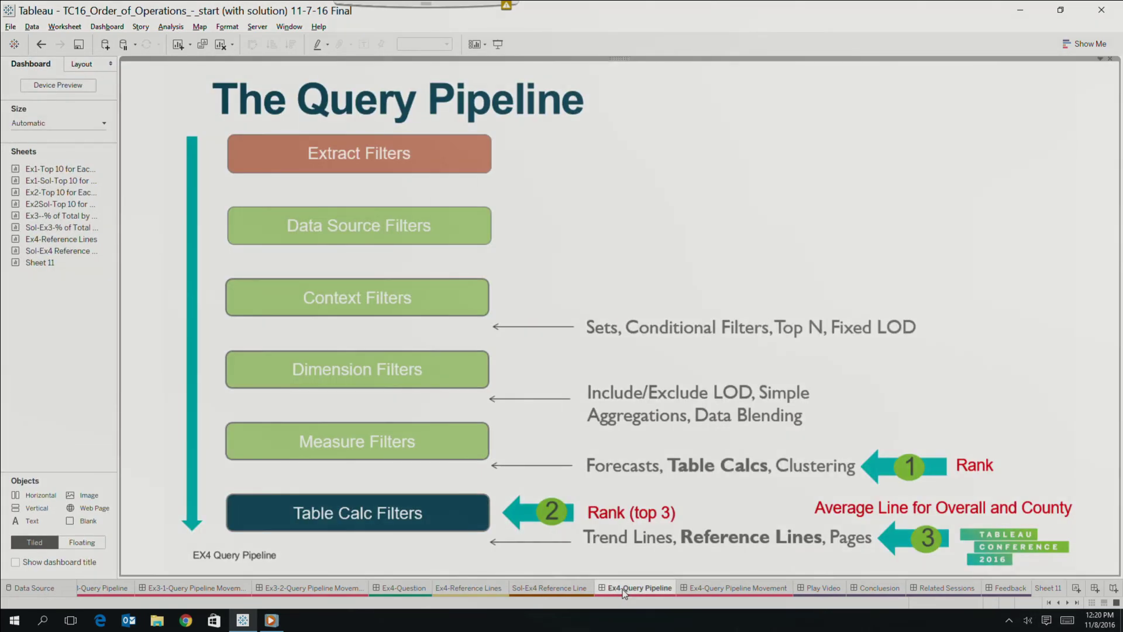
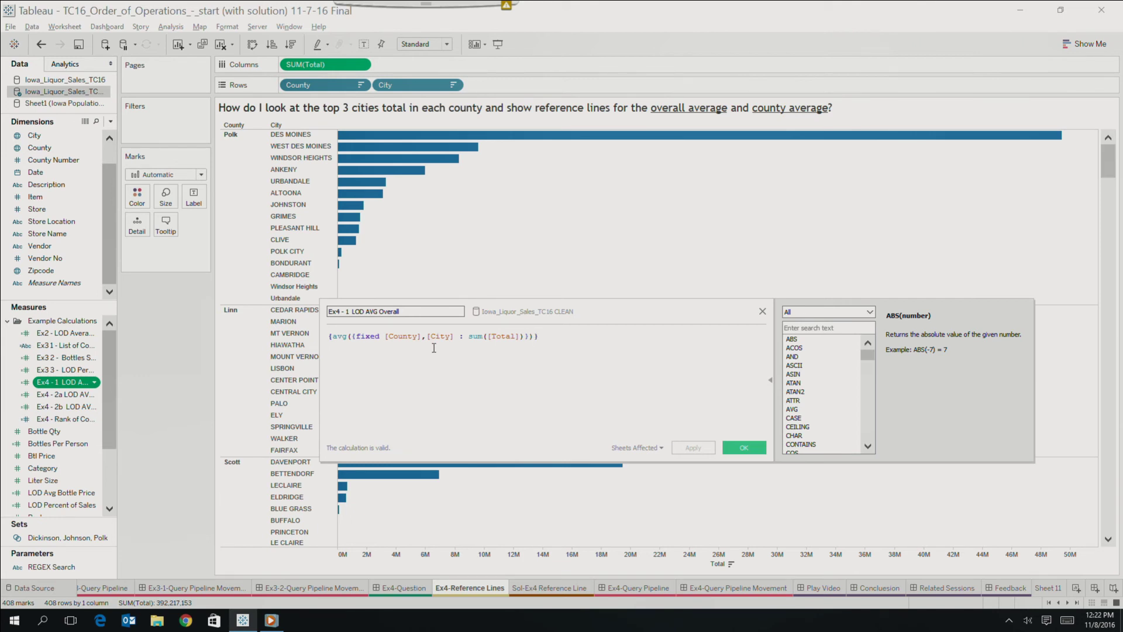
- Examine the nested fixed expression in the Ex4 - 1 LOD AVG Overall calculation and close the editor
{"action": "left_click_drag", "start_coordinate": [525, 339], "coordinate": [328, 335]}
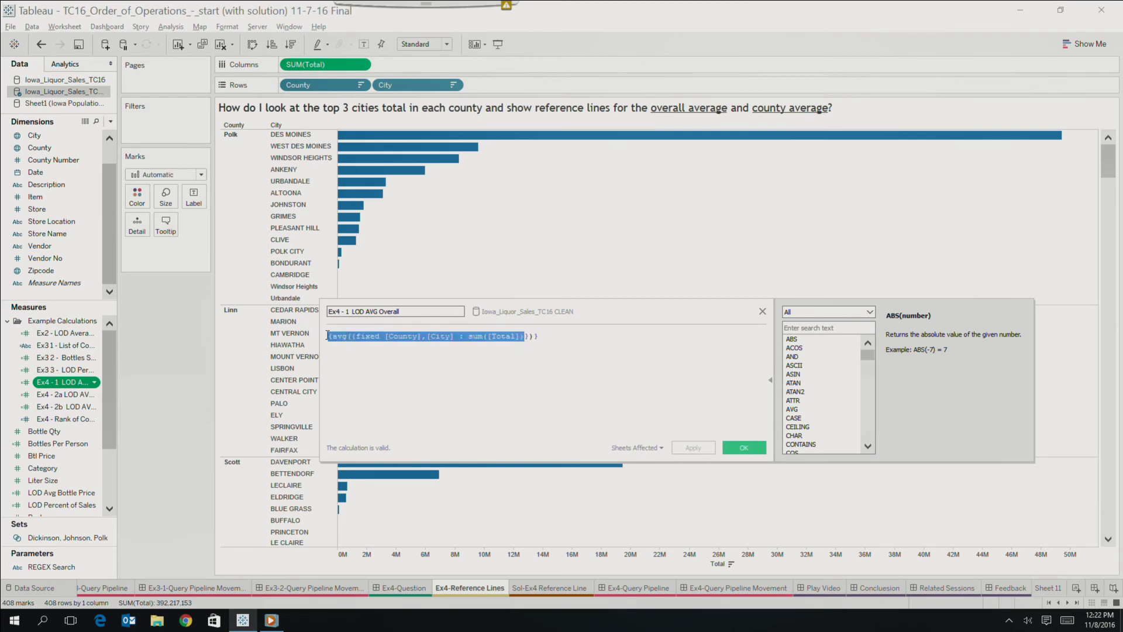
{"action": "left_click", "coordinate": [329, 336]}
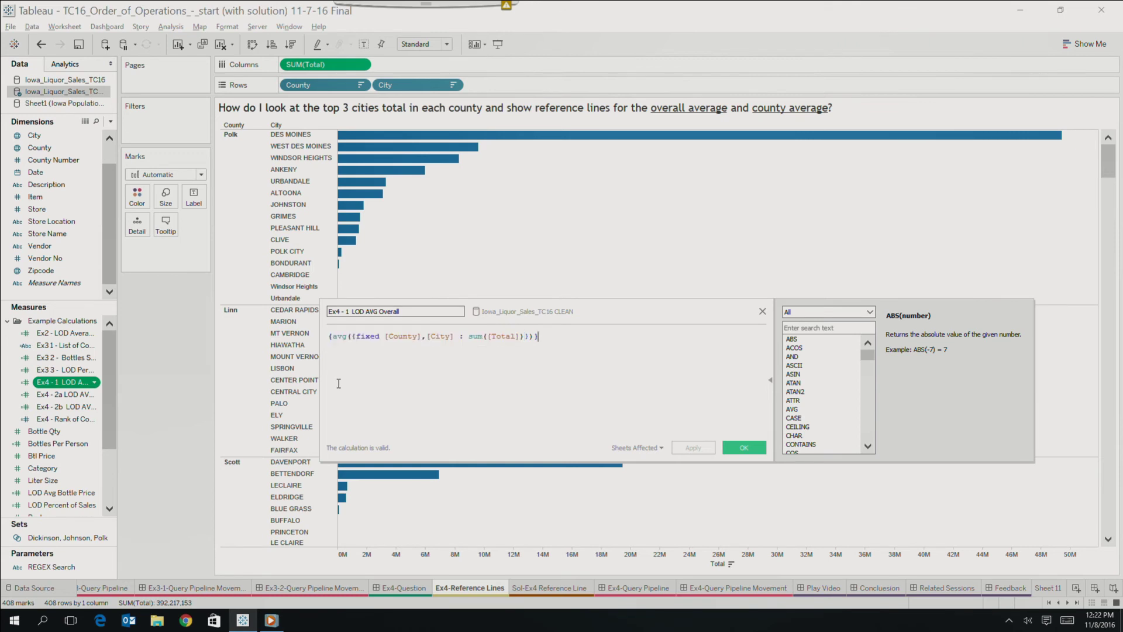
{"action": "left_click_drag", "start_coordinate": [330, 335], "coordinate": [443, 348]}
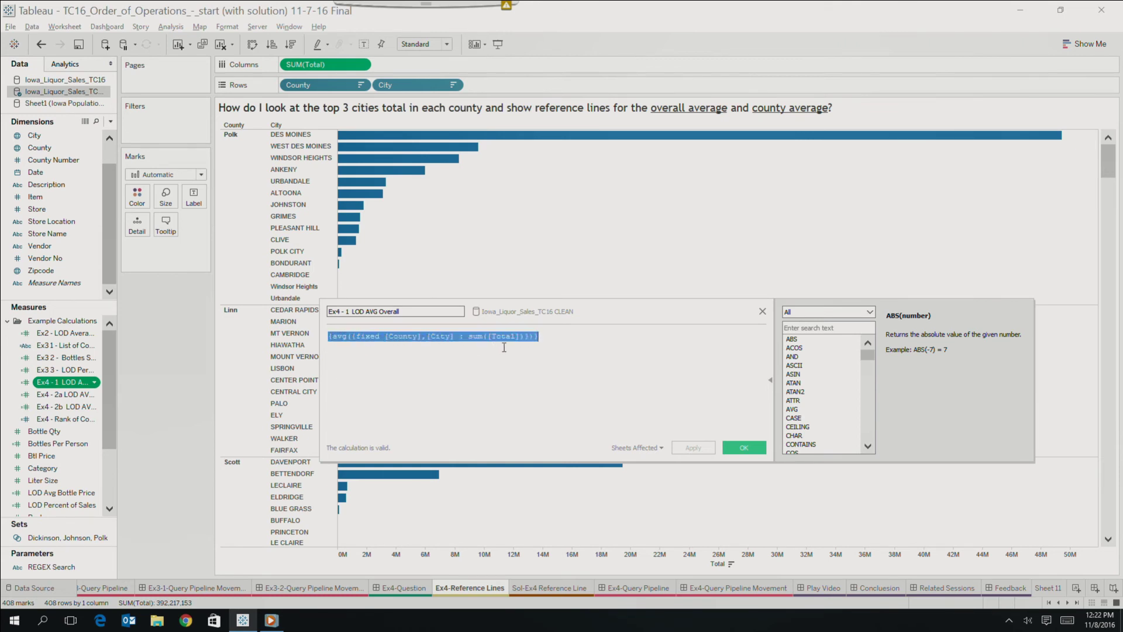
{"action": "left_click", "coordinate": [744, 448]}
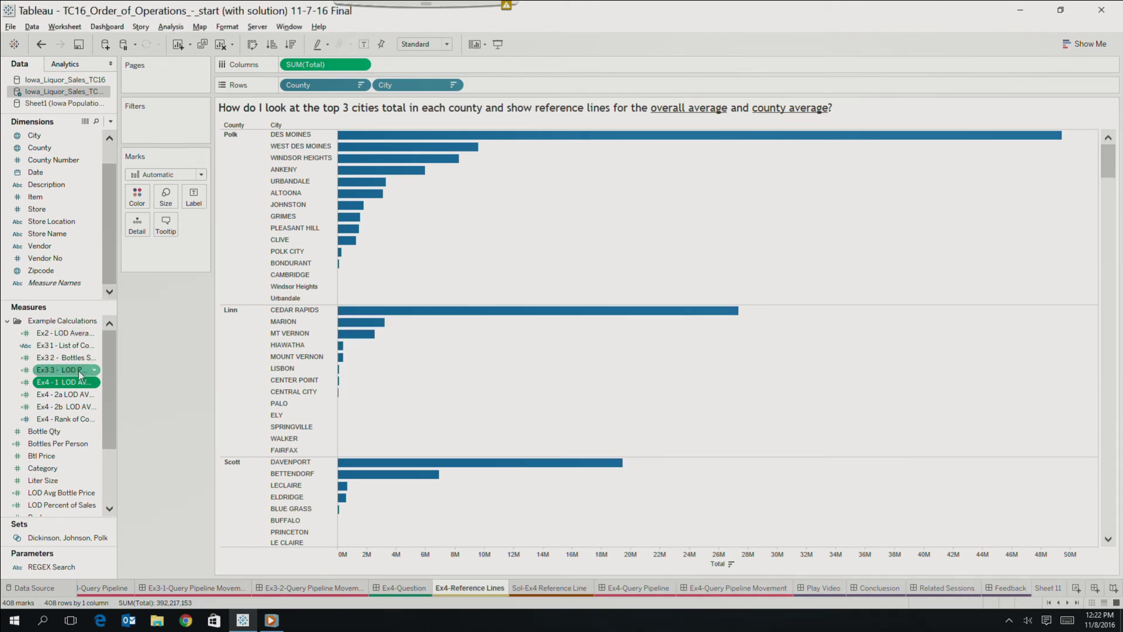
- Add Ex4 - 1 LOD AVG Overall to the columns beside SUM(Total) and inspect its value for several cities
{"action": "mouse_move", "coordinate": [81, 383]}
{"action": "left_mouse_down"}
{"action": "mouse_move", "coordinate": [280, 271]}
{"action": "mouse_move", "coordinate": [451, 70]}
{"action": "left_mouse_up"}
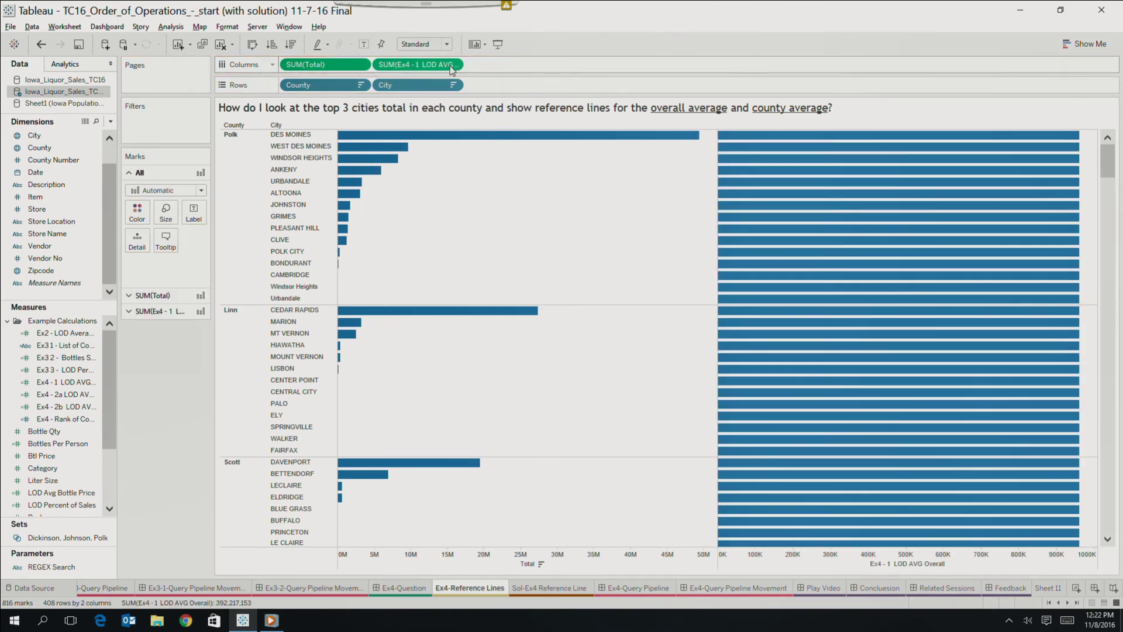
{"action": "mouse_move", "coordinate": [870, 138]}
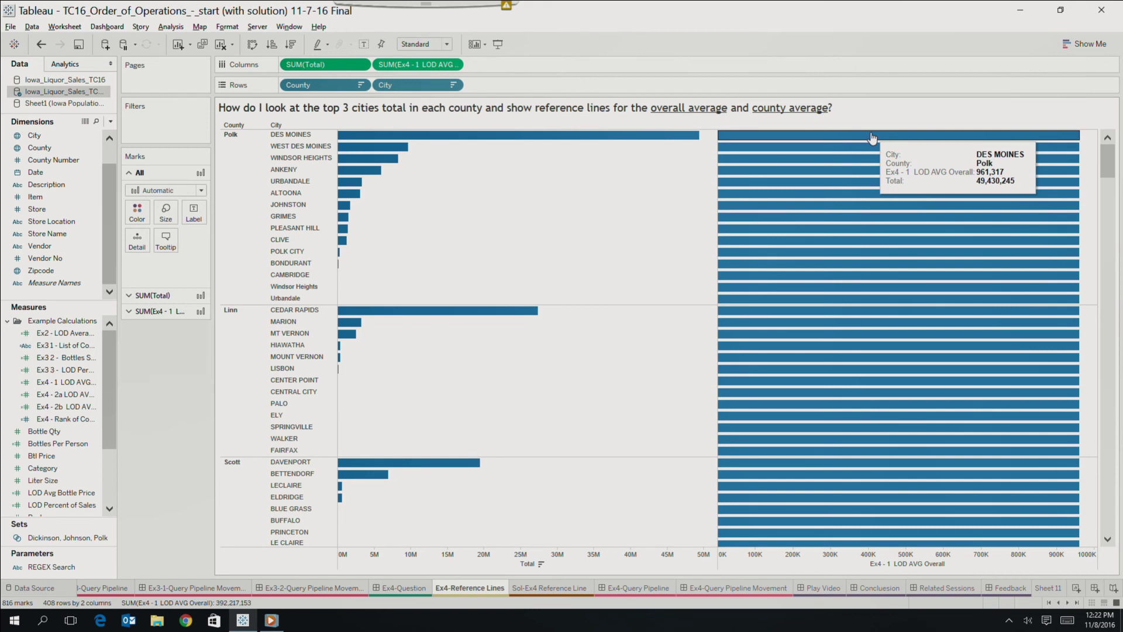
{"action": "mouse_move", "coordinate": [872, 244]}
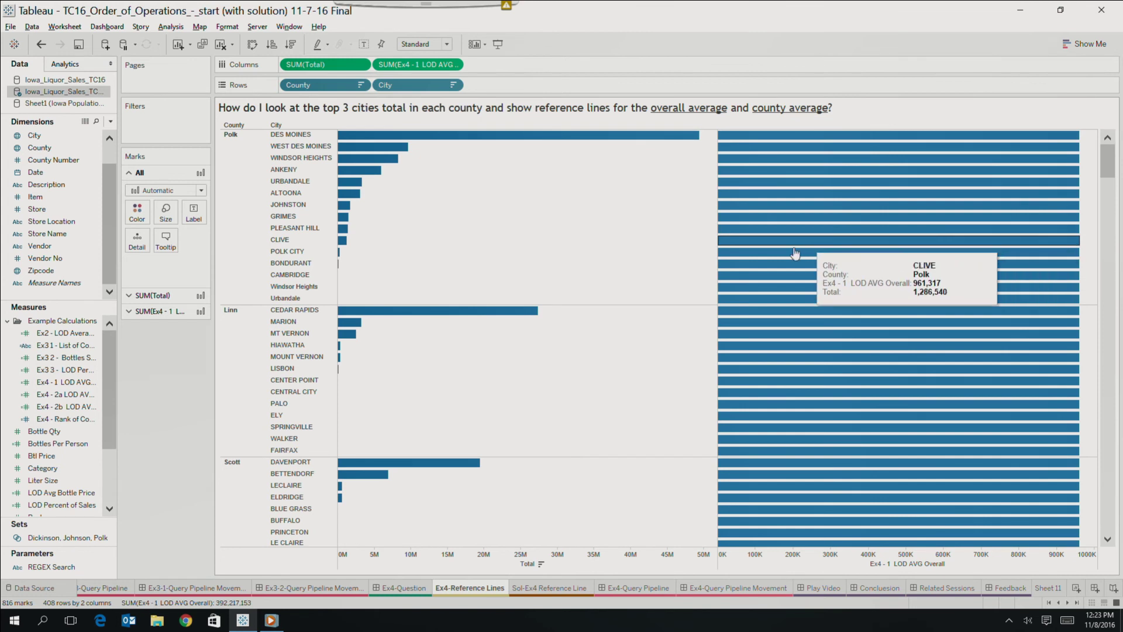
- Open the Ex4 - 2a LOD AVG per county calculation to examine its formula
{"action": "left_click", "coordinate": [83, 406]}
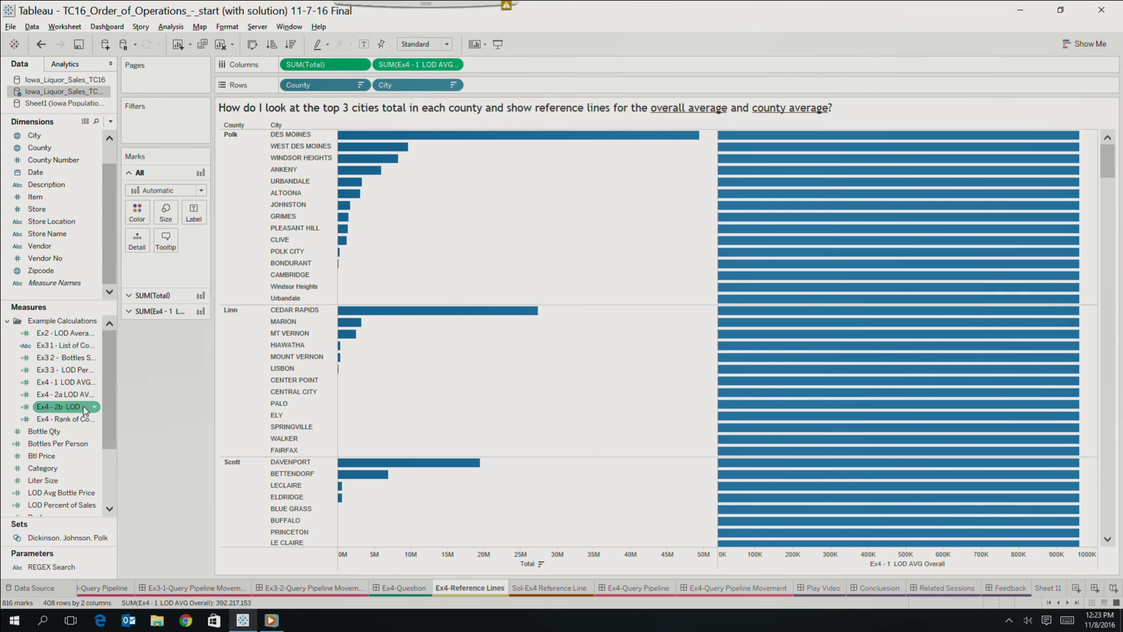
{"action": "left_click", "coordinate": [82, 394]}
{"action": "left_click", "coordinate": [95, 394]}
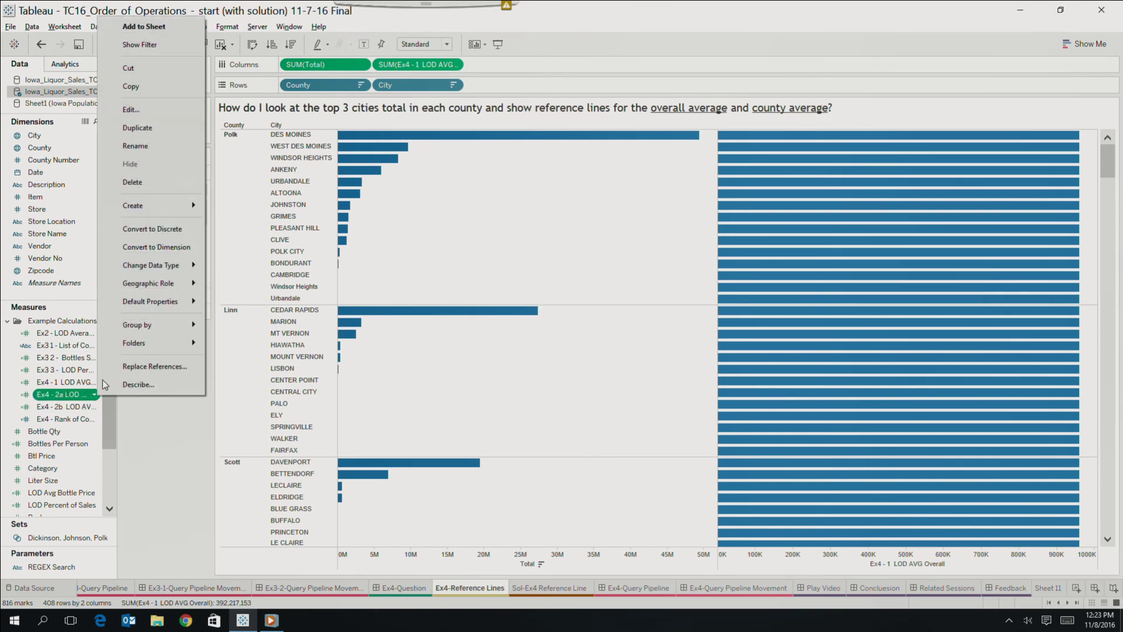
{"action": "left_click", "coordinate": [163, 115]}
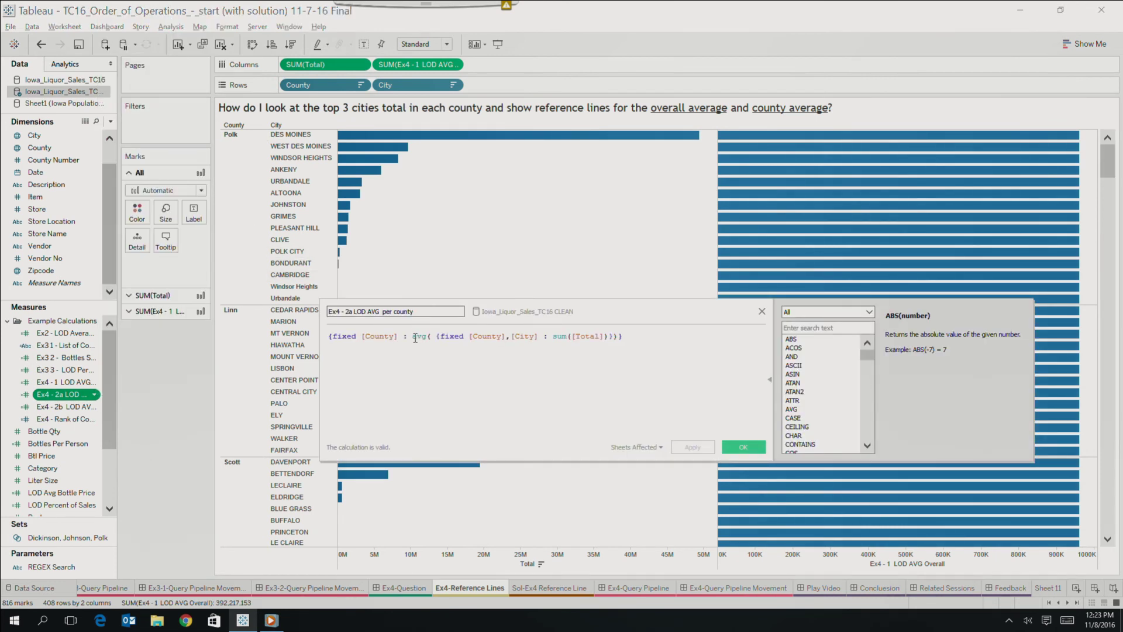
- Examine the averaging part of the Ex4 - 2a LOD AVG per county formula and add that measure to the columns
{"action": "left_click_drag", "start_coordinate": [415, 338], "coordinate": [603, 355]}
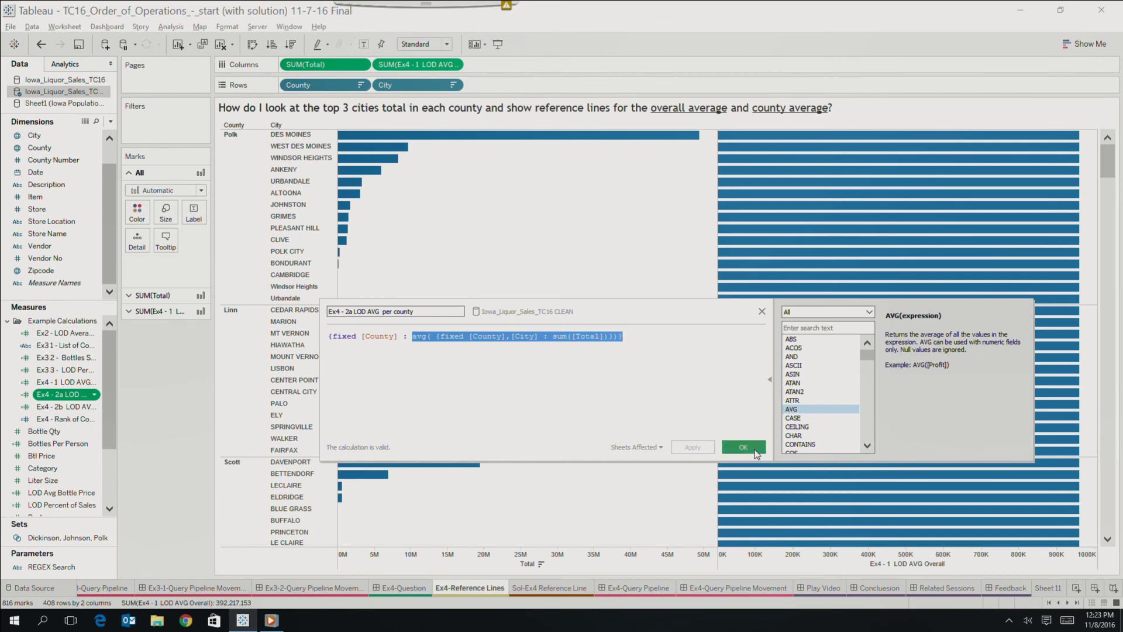
{"action": "left_click", "coordinate": [744, 447]}
{"action": "left_click_drag", "start_coordinate": [76, 396], "coordinate": [532, 61]}
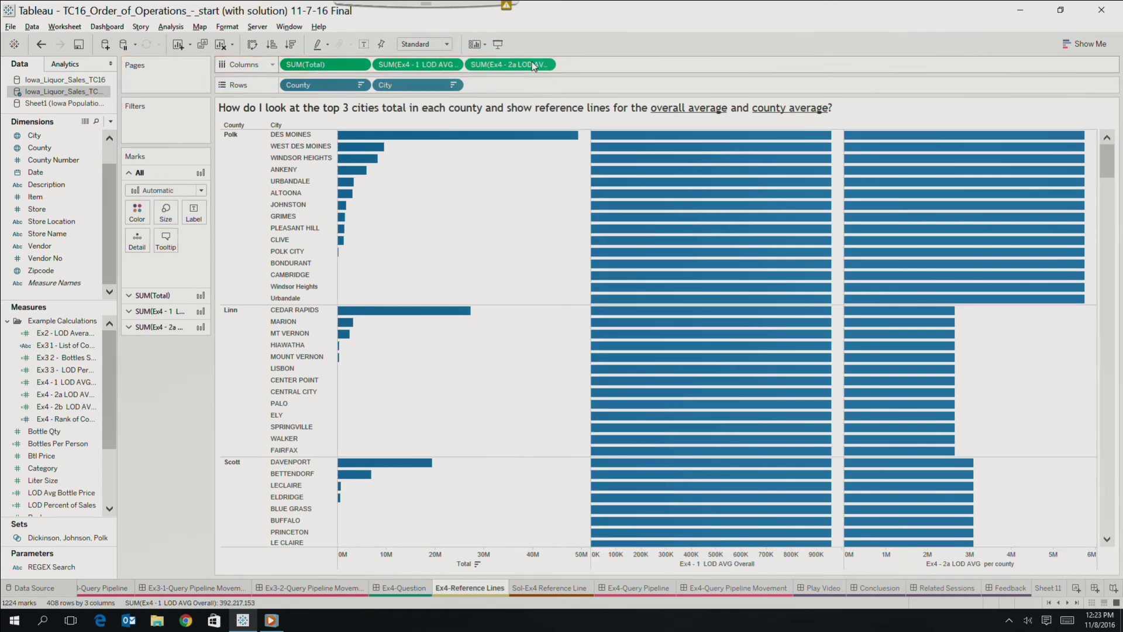
- Color the Ex4 - 2a LOD AVG per county bars by their own county average value
{"action": "left_click", "coordinate": [171, 332]}
{"action": "left_click", "coordinate": [88, 395]}
{"action": "left_click_drag", "start_coordinate": [88, 395], "coordinate": [137, 262]}
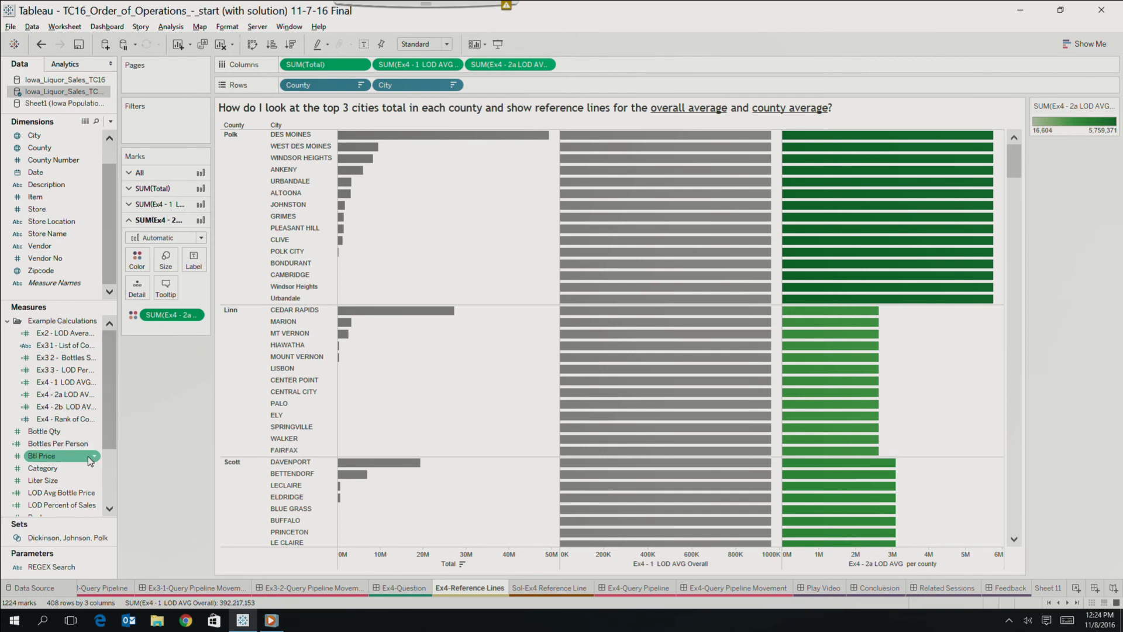
- Try filtering the view with Ex4 - Rank of County, keeping only ranks 1, 2 and 3
{"action": "left_click_drag", "start_coordinate": [69, 420], "coordinate": [140, 31]}
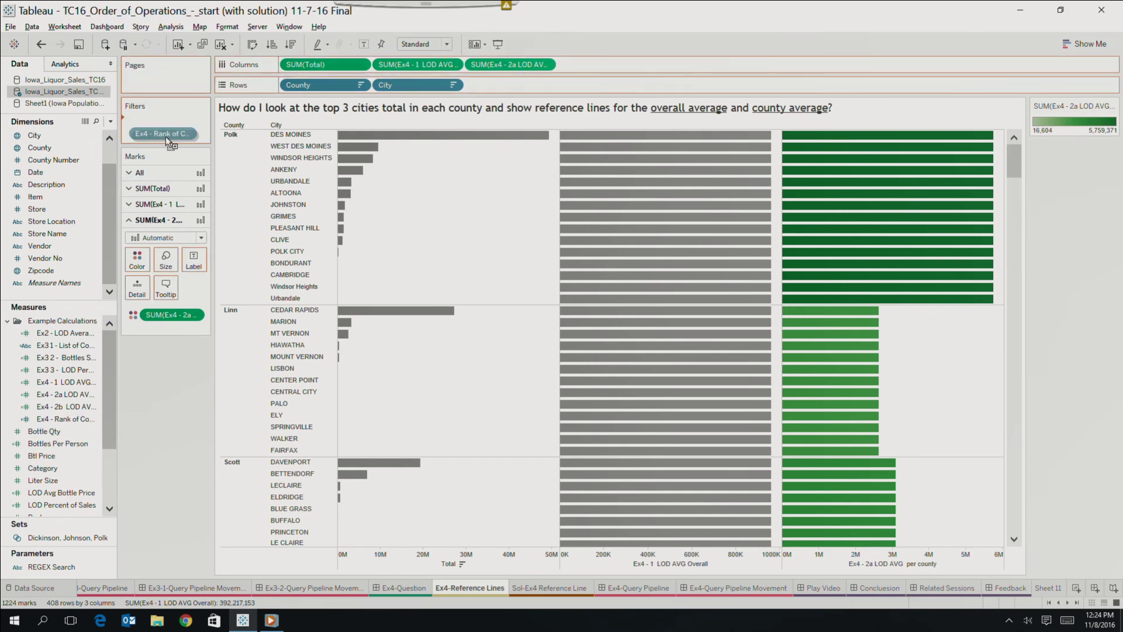
{"action": "left_click_drag", "start_coordinate": [166, 137], "coordinate": [168, 136]}
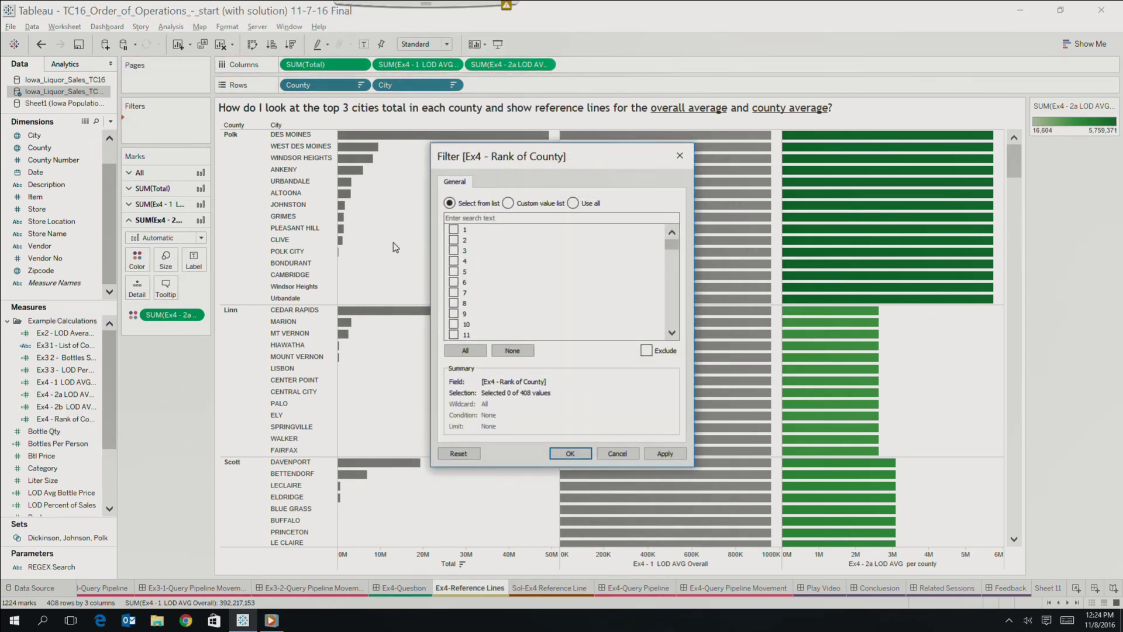
{"action": "left_click", "coordinate": [453, 229]}
{"action": "left_click", "coordinate": [453, 239]}
{"action": "left_click", "coordinate": [453, 250]}
{"action": "left_click", "coordinate": [570, 453]}
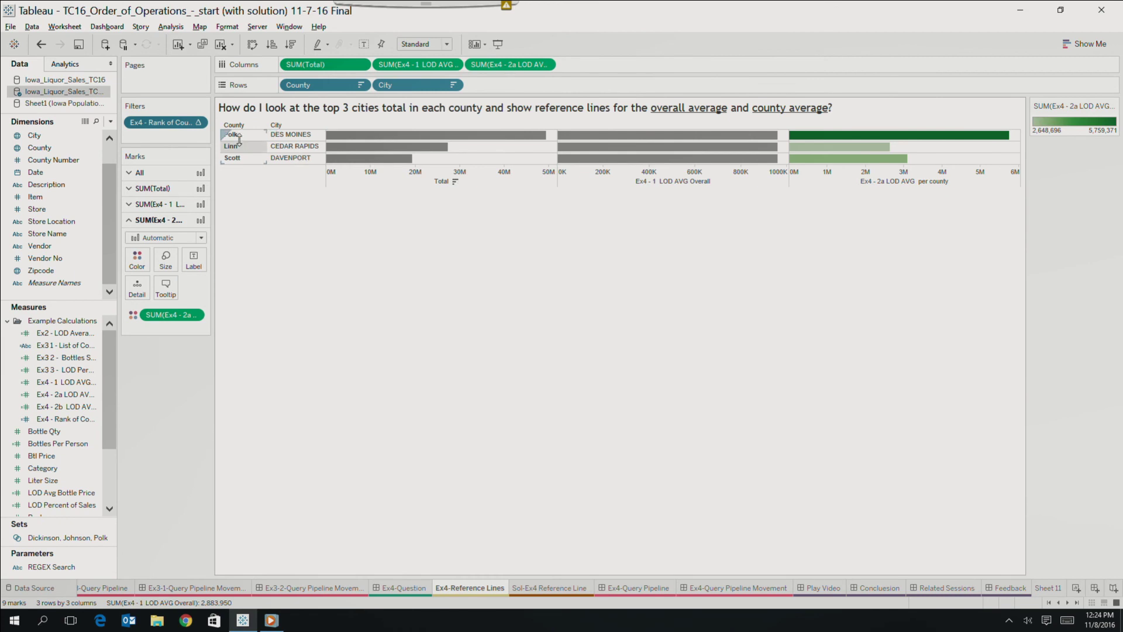
- Remove the Ex4 - Rank of County filter and the county average coloring
{"action": "left_click_drag", "start_coordinate": [182, 126], "coordinate": [79, 149]}
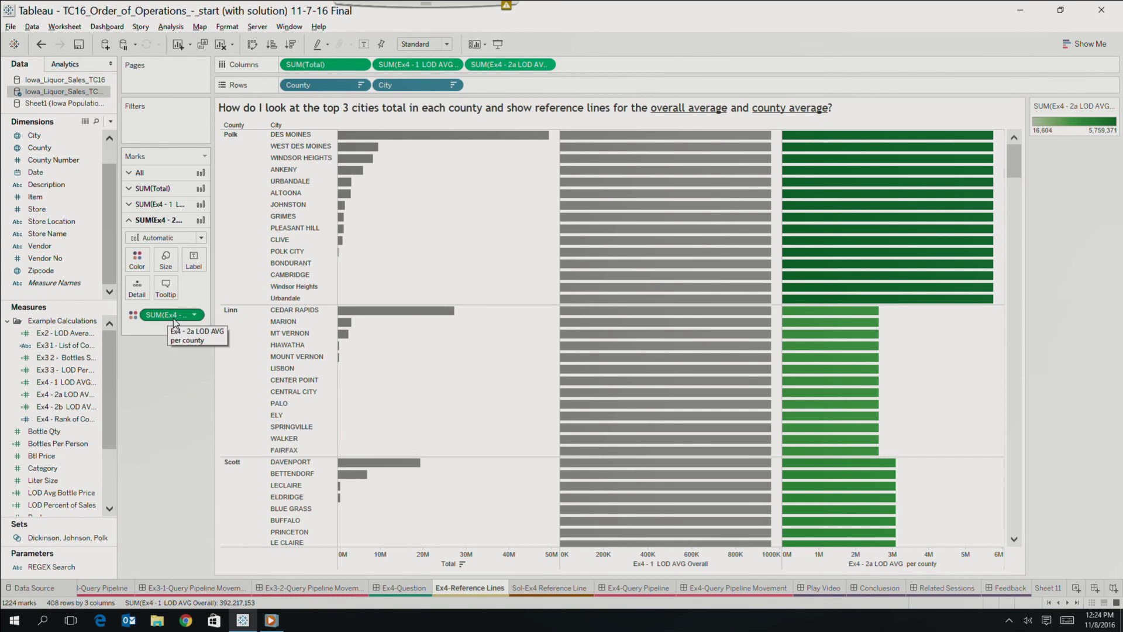
{"action": "left_click_drag", "start_coordinate": [174, 322], "coordinate": [59, 237]}
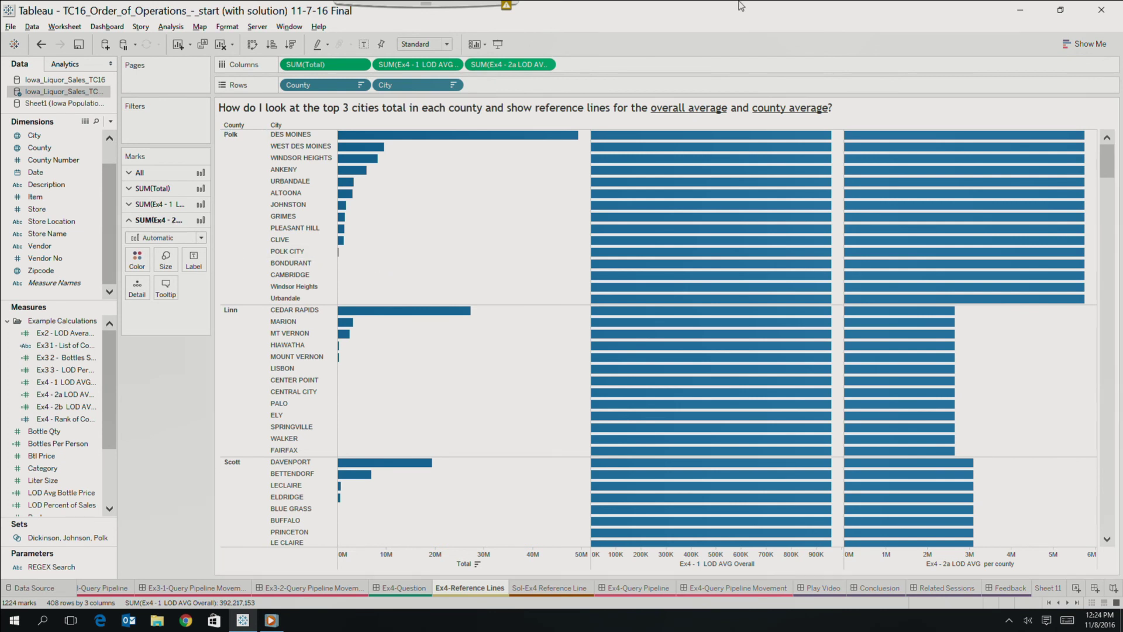
- Replace the two LOD average measures in the columns with Measure Values beside SUM(Total)
{"action": "mouse_move", "coordinate": [726, 279]}
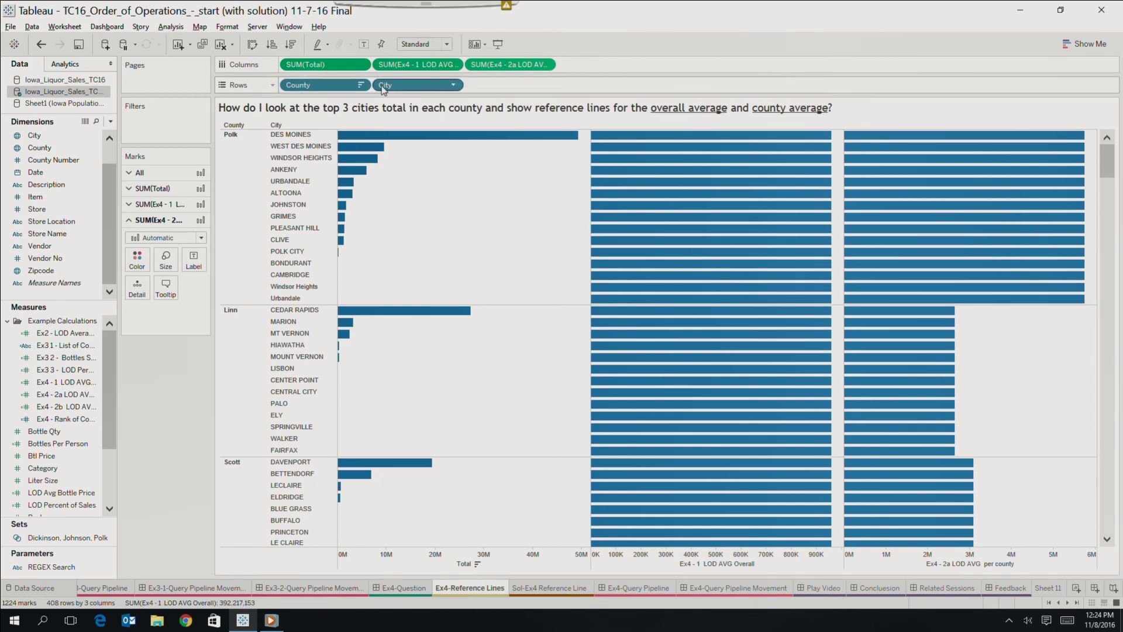
{"action": "left_click_drag", "start_coordinate": [373, 64], "coordinate": [81, 174]}
{"action": "left_click_drag", "start_coordinate": [416, 65], "coordinate": [106, 169]}
{"action": "left_click_drag", "start_coordinate": [110, 438], "coordinate": [439, 69]}
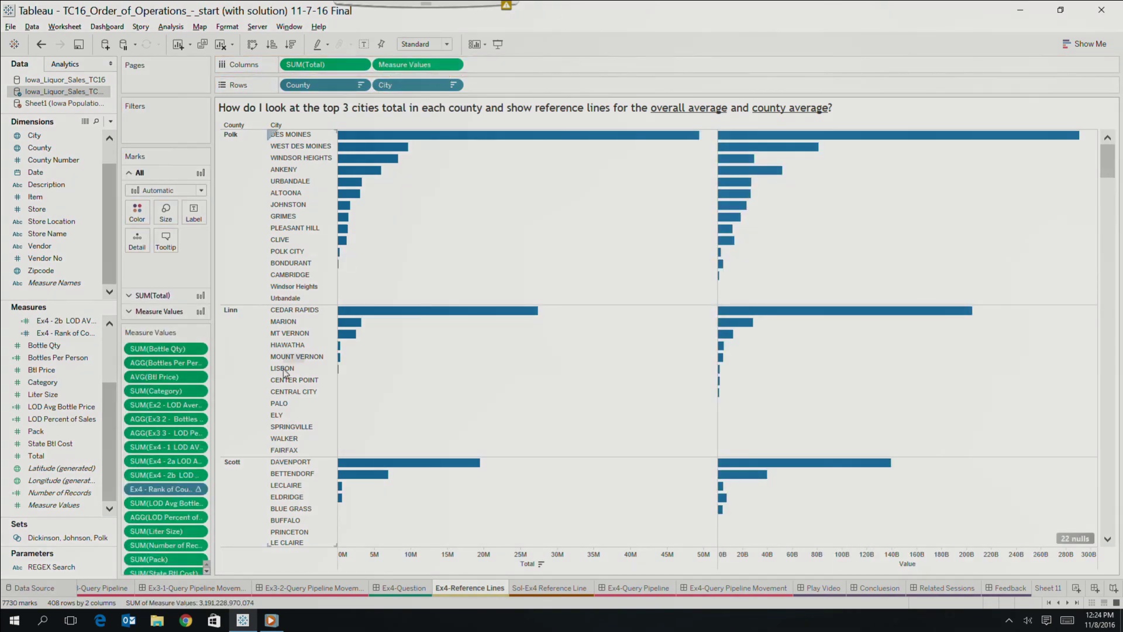
- Filter Measure Names to only Ex4 - 1 LOD AVG Overall and Ex4 - 2a LOD AVG per county
{"action": "left_click_drag", "start_coordinate": [76, 285], "coordinate": [189, 121]}
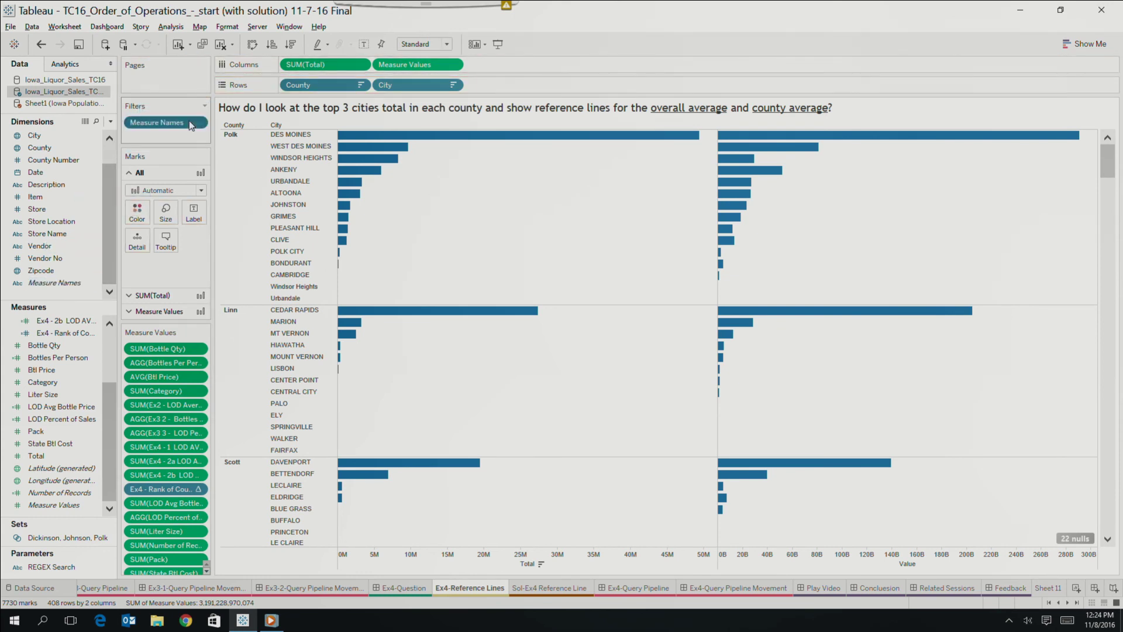
{"action": "left_click", "coordinate": [199, 123]}
{"action": "left_click", "coordinate": [199, 138]}
{"action": "left_click", "coordinate": [509, 351]}
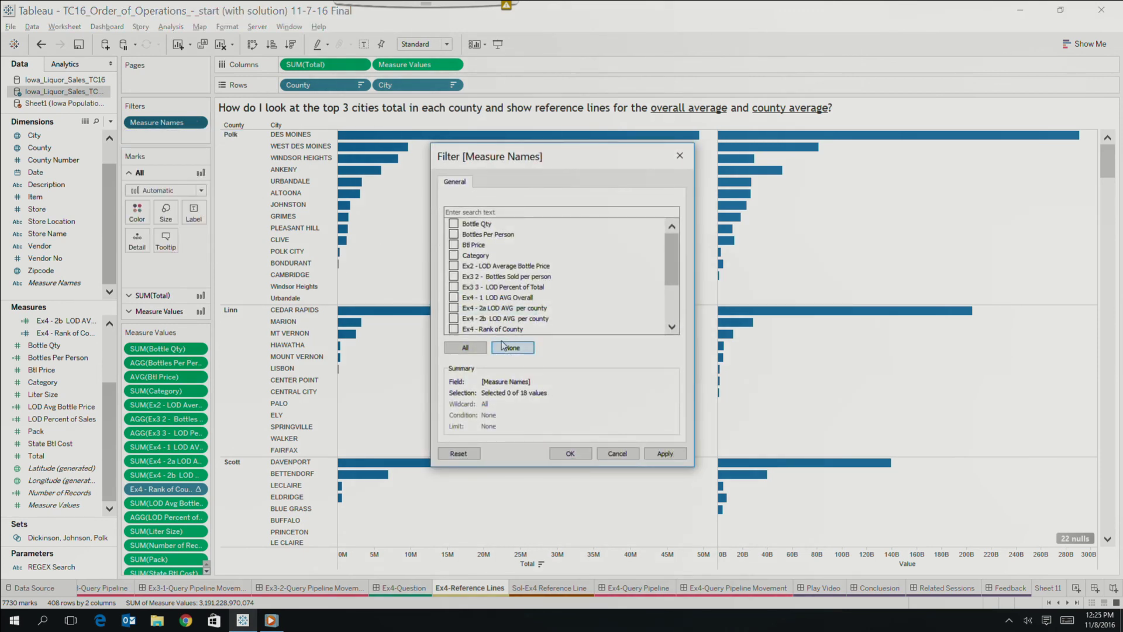
{"action": "left_click", "coordinate": [454, 297]}
{"action": "left_click", "coordinate": [454, 308]}
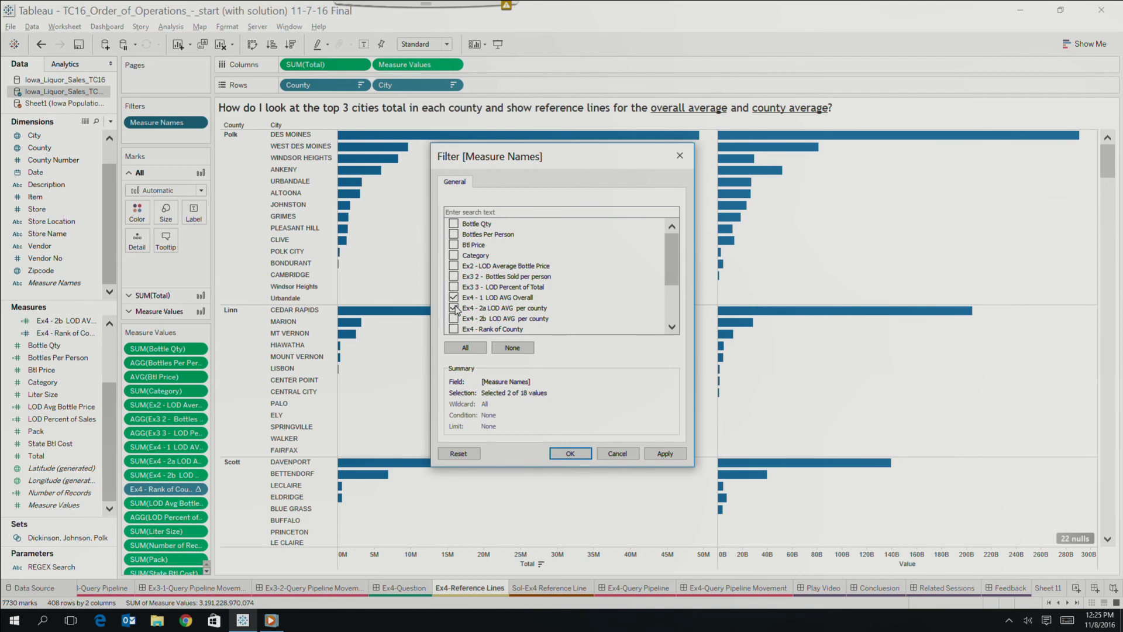
{"action": "left_click", "coordinate": [571, 454]}
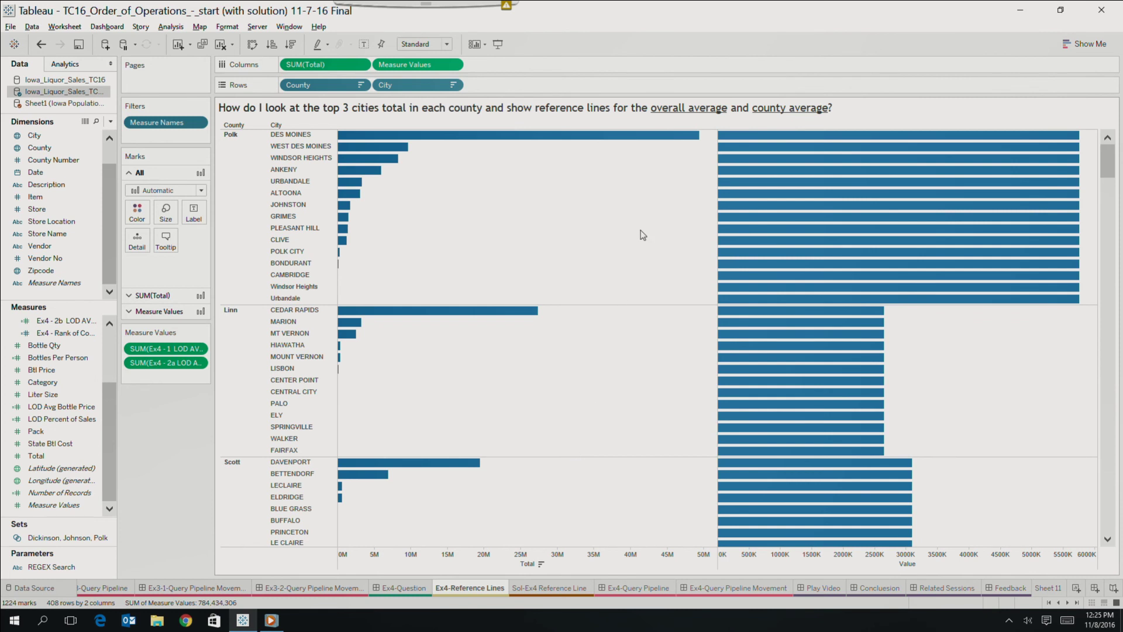
- Combine SUM(Total) and Measure Values in a dual-axis chart and set the SUM(Total) marks to Bar
{"action": "left_click", "coordinate": [454, 65]}
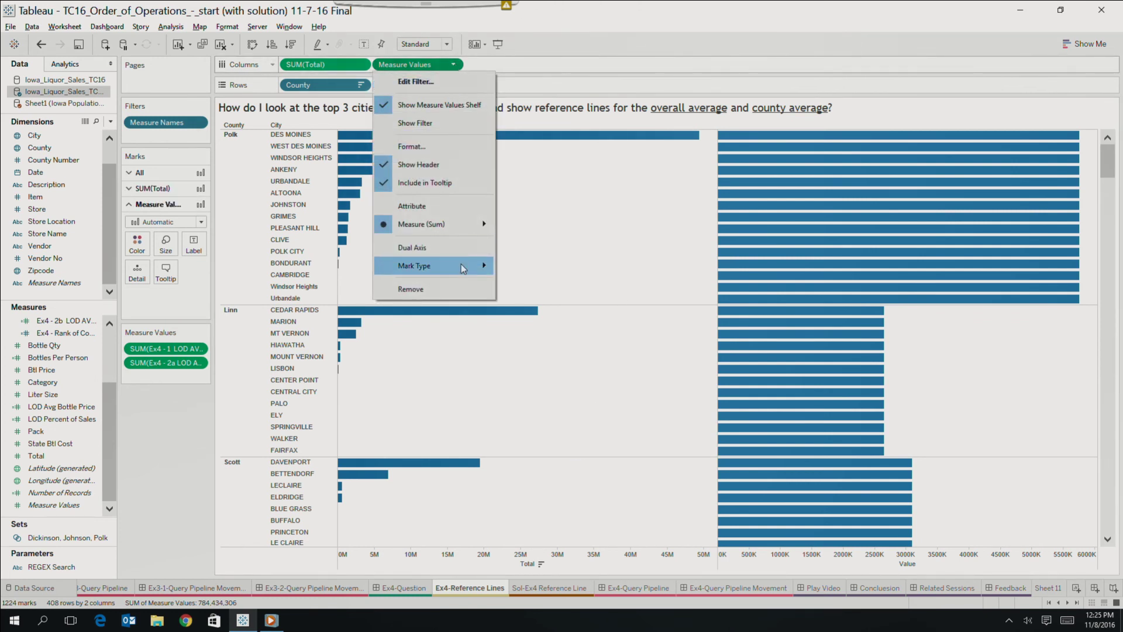
{"action": "left_click", "coordinate": [461, 253]}
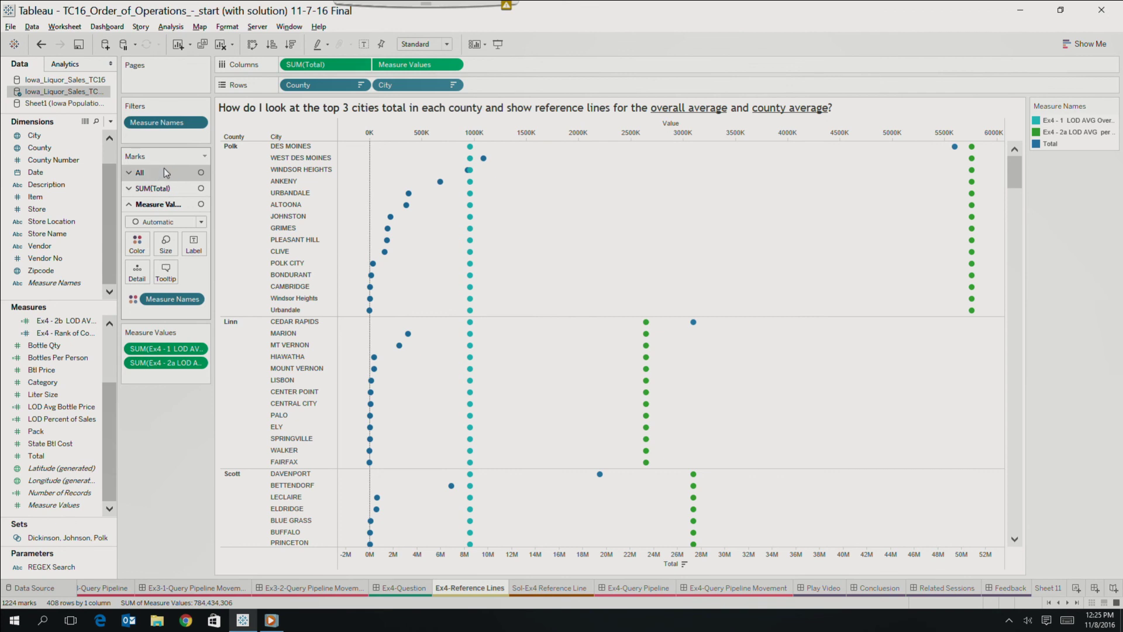
{"action": "left_click", "coordinate": [164, 188]}
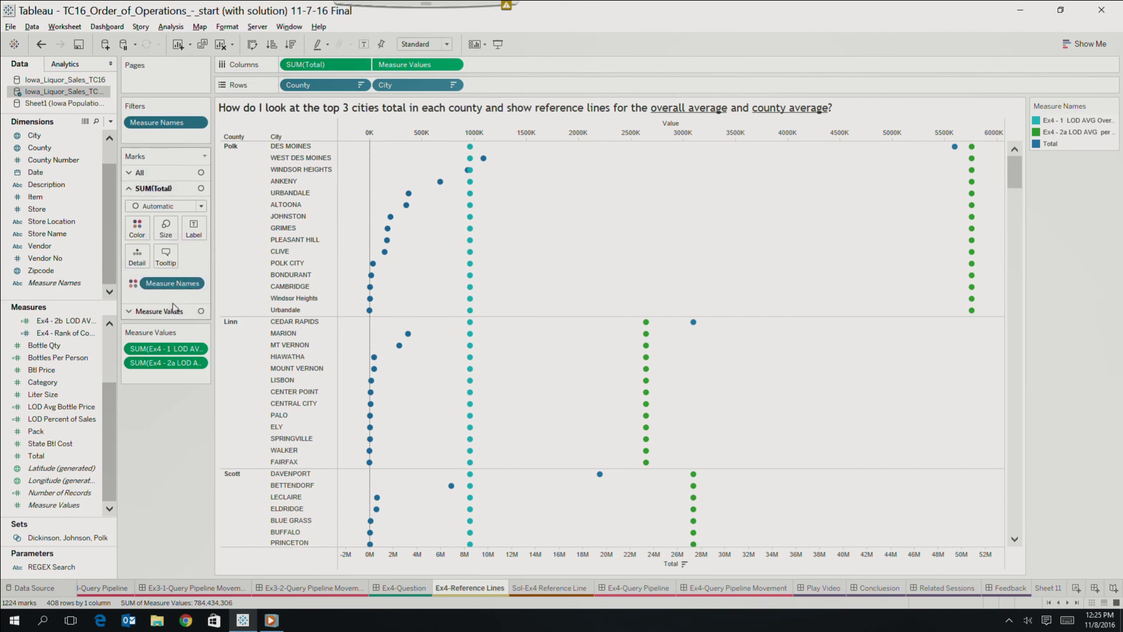
{"action": "left_click", "coordinate": [180, 205]}
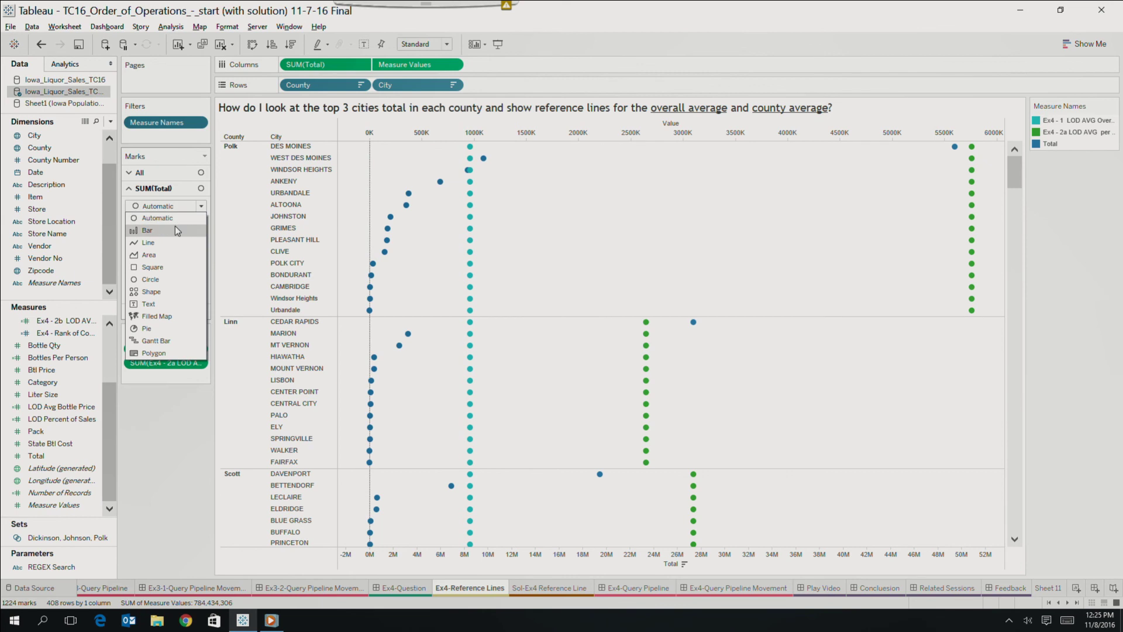
{"action": "left_click", "coordinate": [174, 231]}
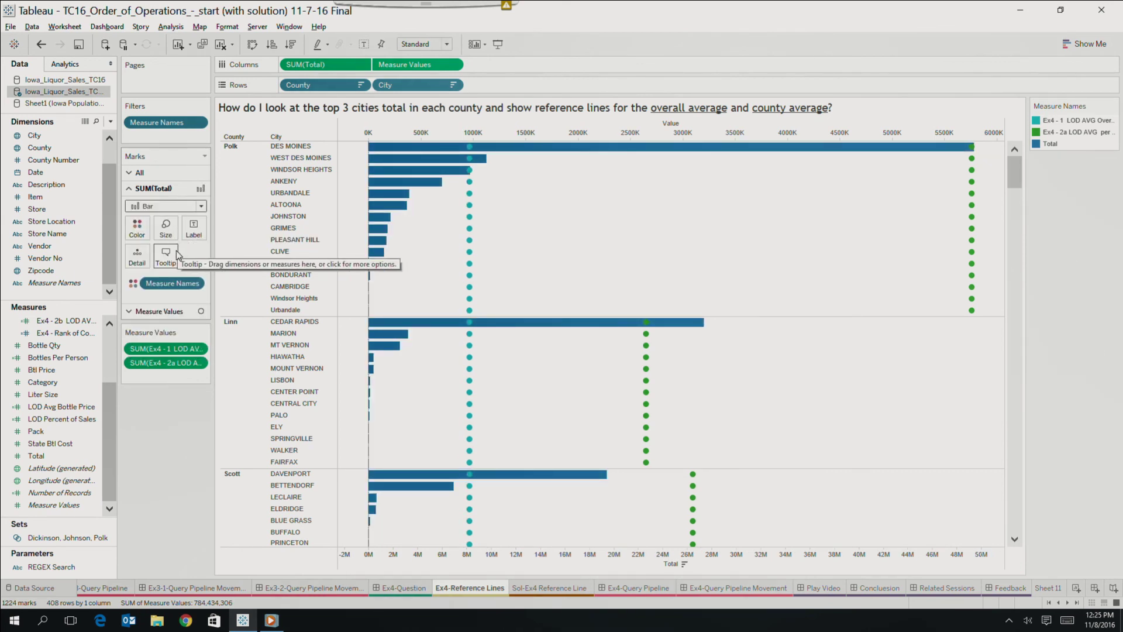
- Set the Measure Values marks to Line so both LOD averages are drawn as reference lines
{"action": "left_click", "coordinate": [170, 312]}
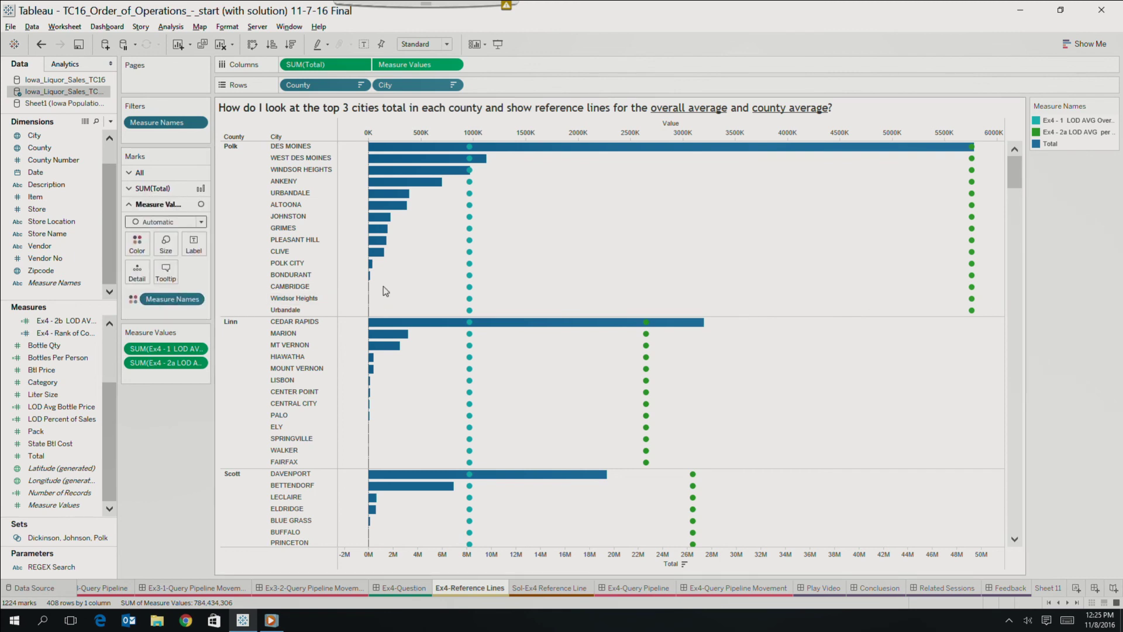
{"action": "left_click", "coordinate": [200, 222]}
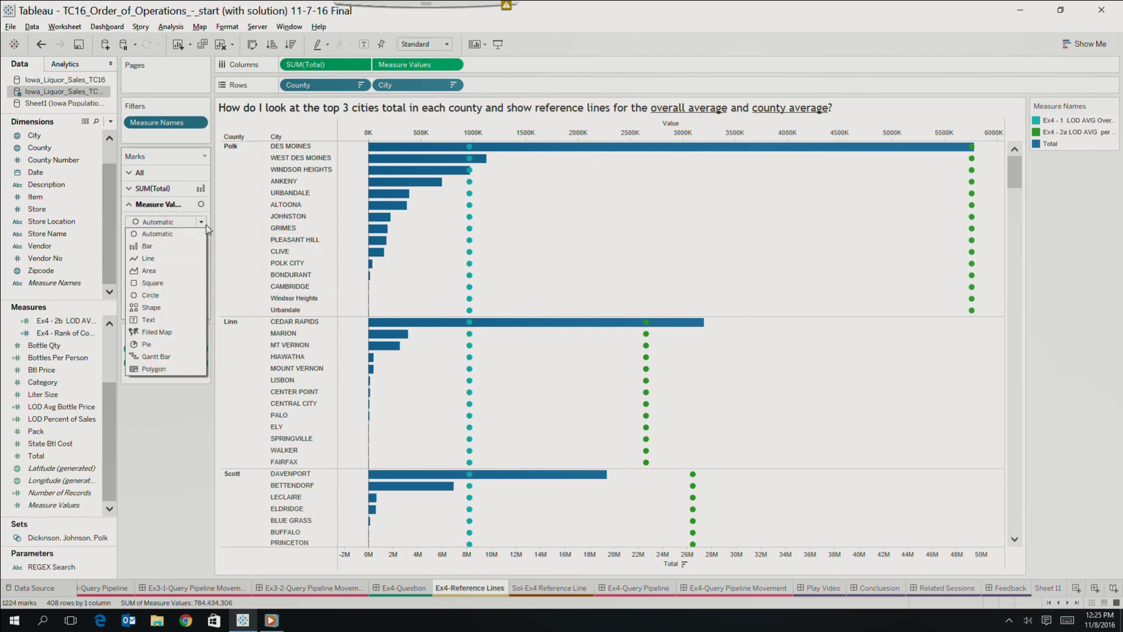
{"action": "left_click", "coordinate": [188, 259]}
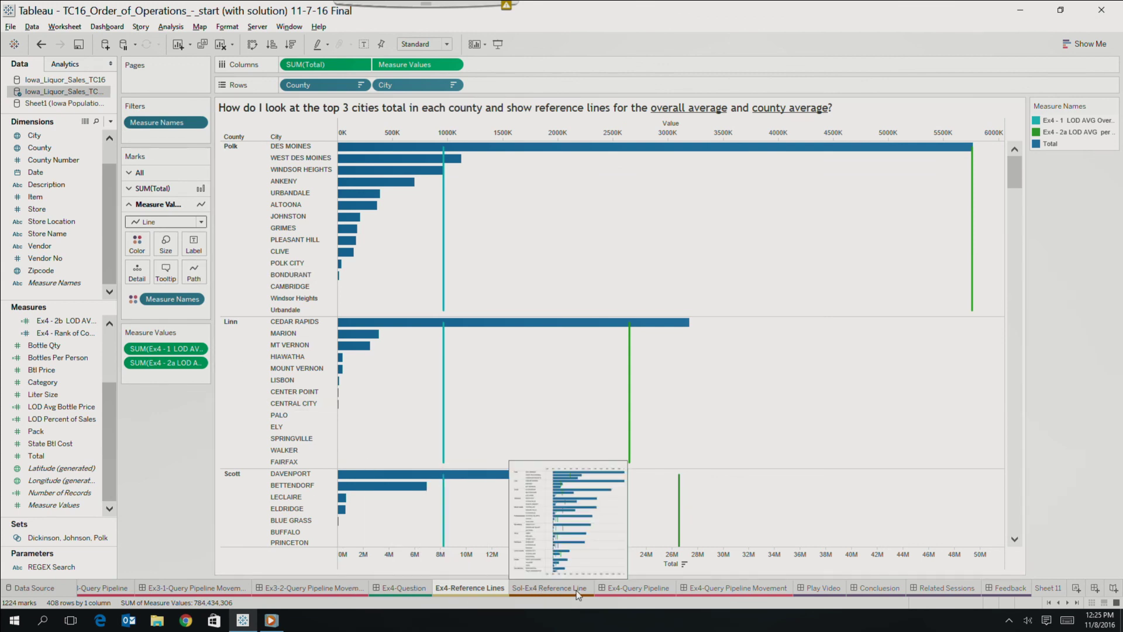
- Open the Sol-Ex4 Reference Line sheet to compare the solution's rank filter, bars and average lines
{"action": "left_click", "coordinate": [591, 588]}
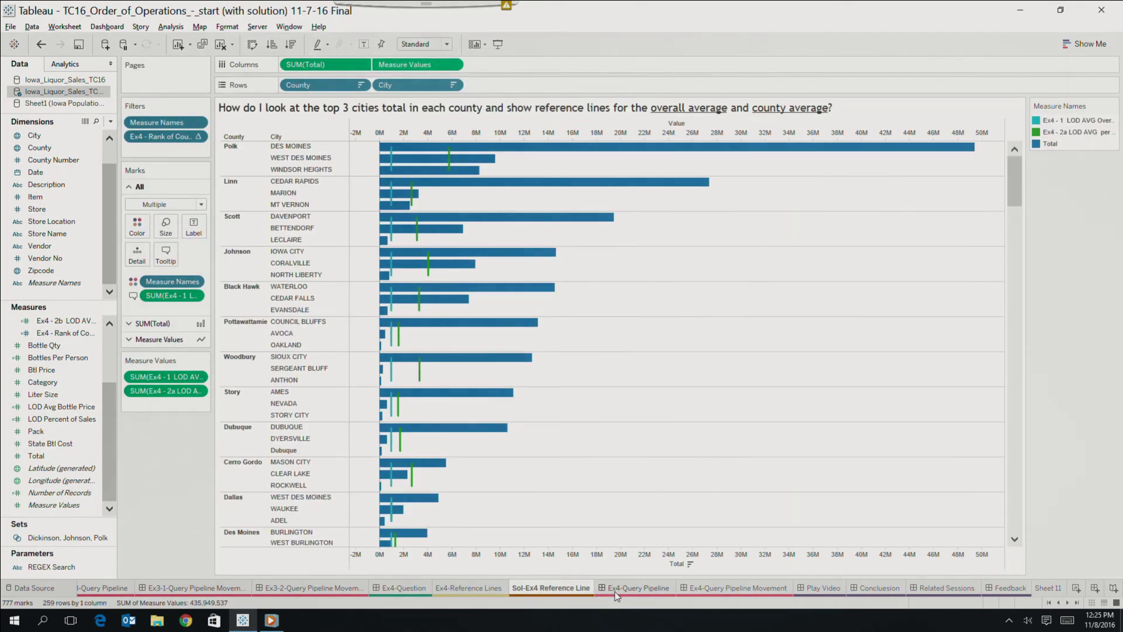
{"action": "mouse_move", "coordinate": [627, 591]}
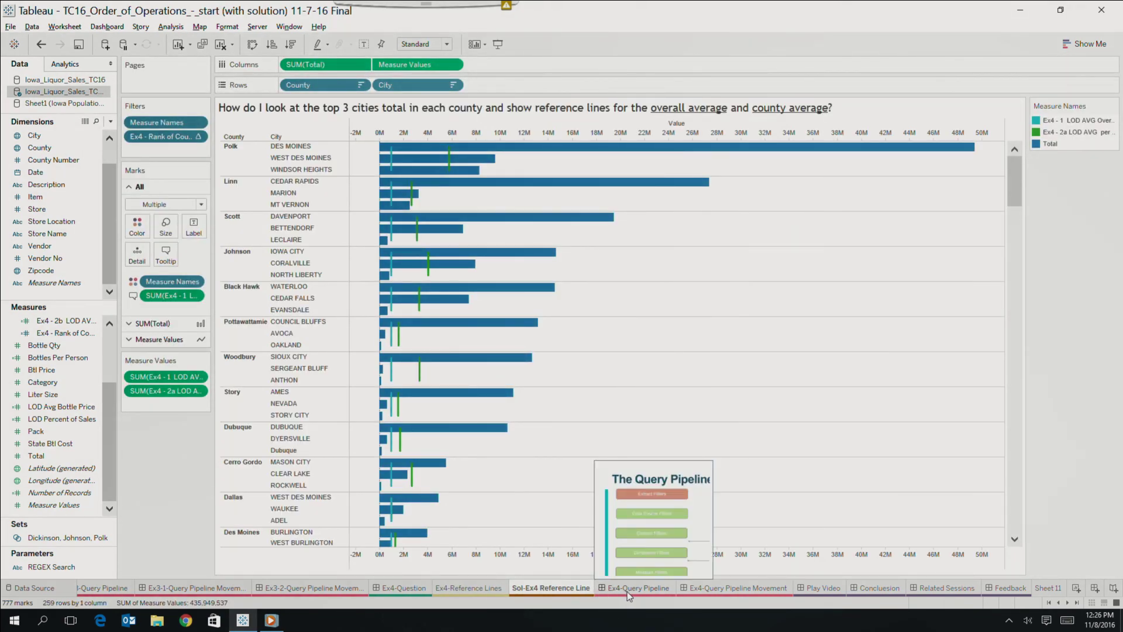
{"action": "left_click", "coordinate": [406, 591]}
- Synchronize the Value axis with the Total axis on the Ex4-Reference Lines sheet
{"action": "left_click", "coordinate": [462, 592]}
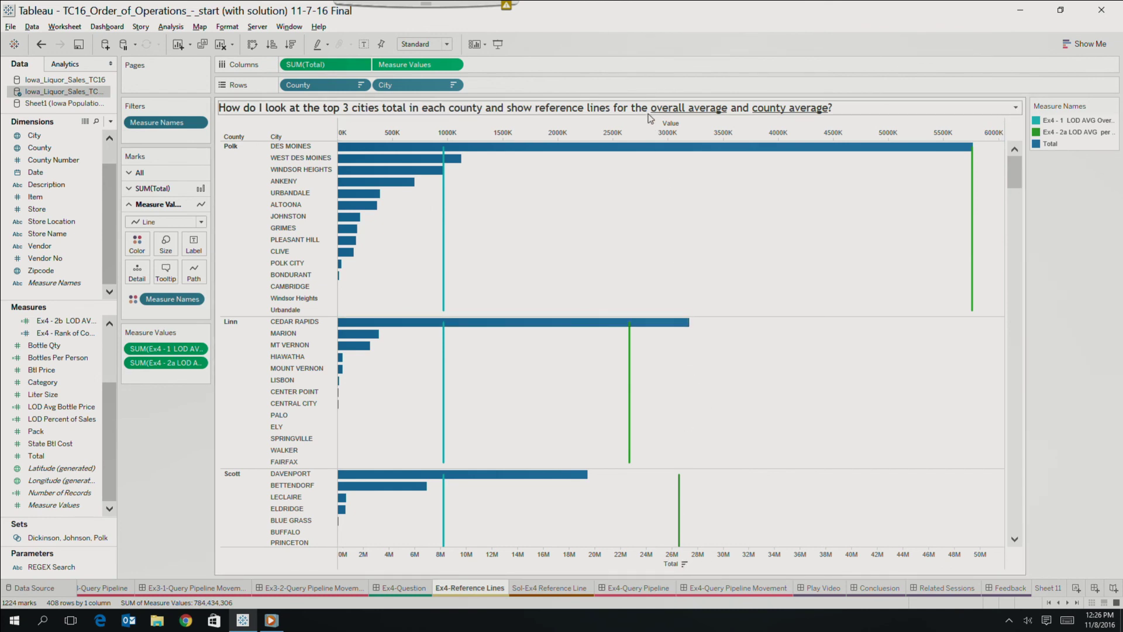
{"action": "right_click", "coordinate": [665, 140]}
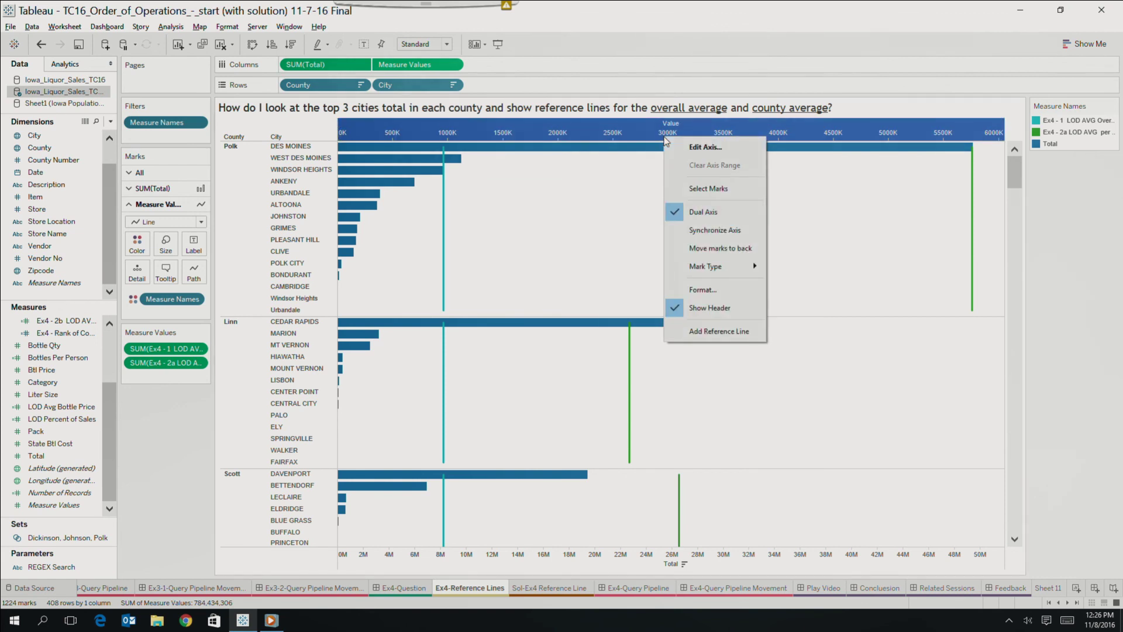
{"action": "left_click", "coordinate": [696, 231]}
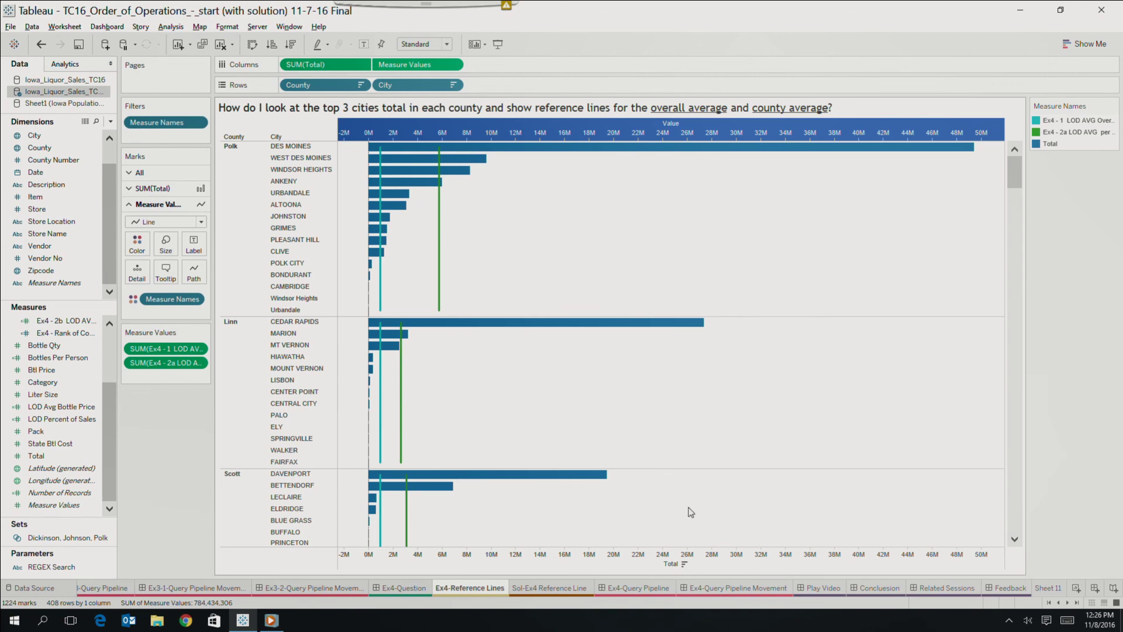
- Open the Ex4-Query Pipeline Movement dashboard to examine where the fixed LOD calculations and rank filter are evaluated
{"action": "left_click", "coordinate": [738, 588]}
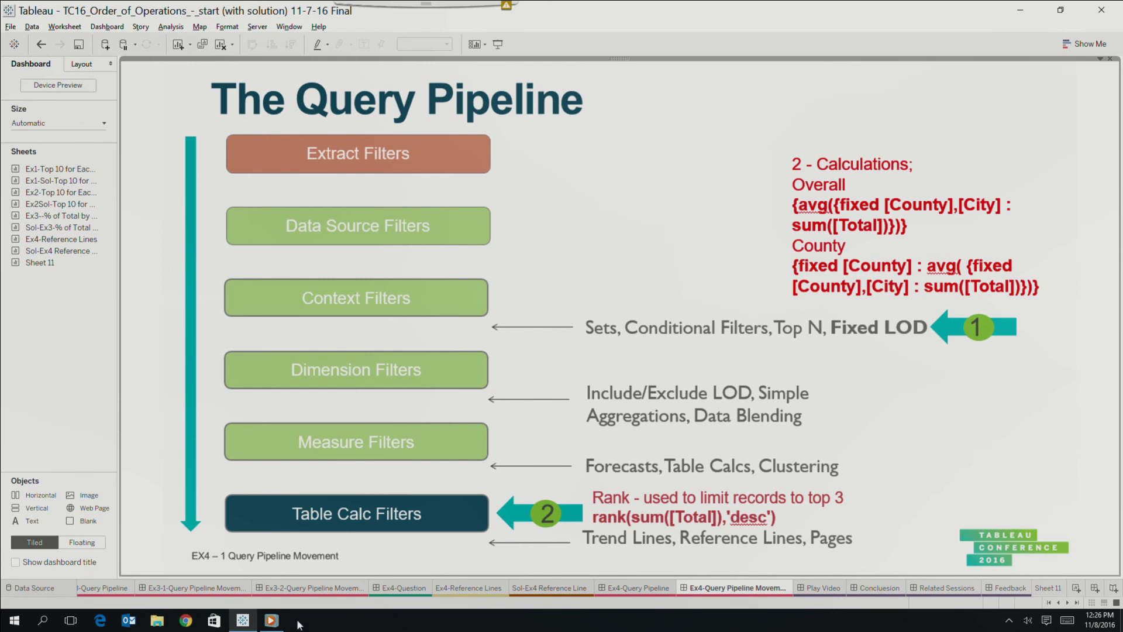
- Switch to Windows Media Player, play the loaded movie clip to its end and close the player
{"action": "mouse_move", "coordinate": [275, 620]}
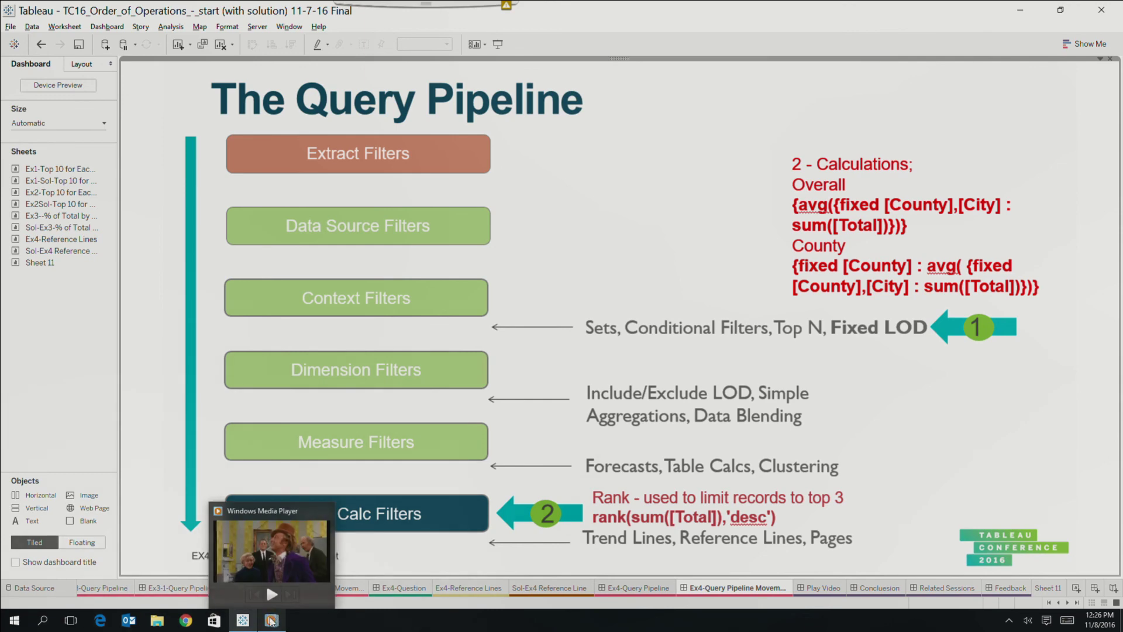
{"action": "left_click", "coordinate": [269, 614]}
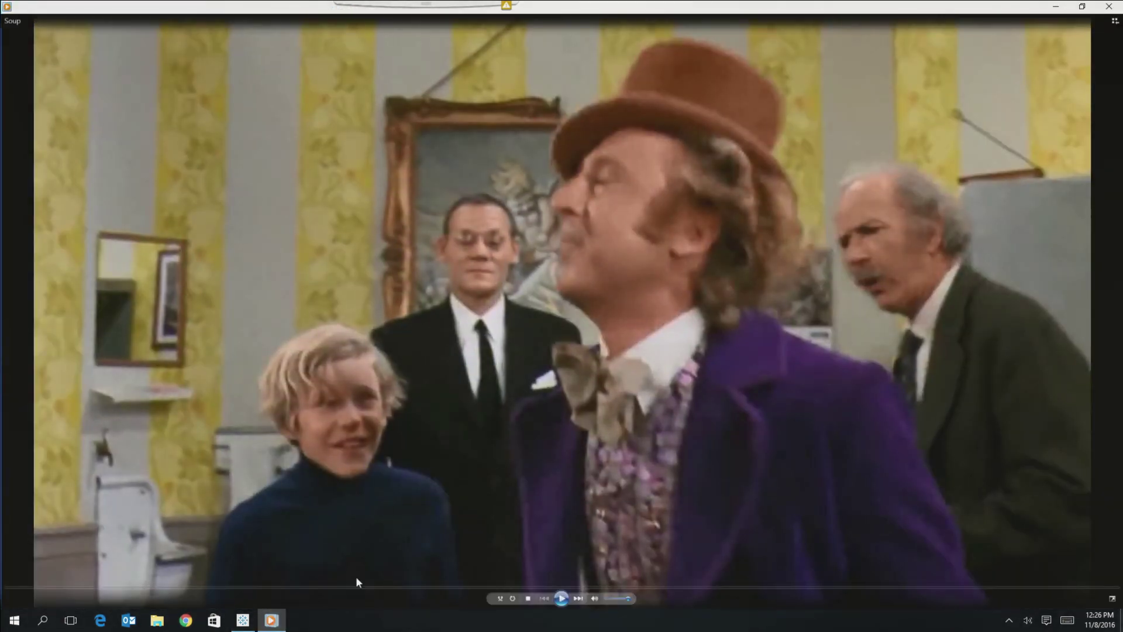
{"action": "left_click", "coordinate": [562, 599]}
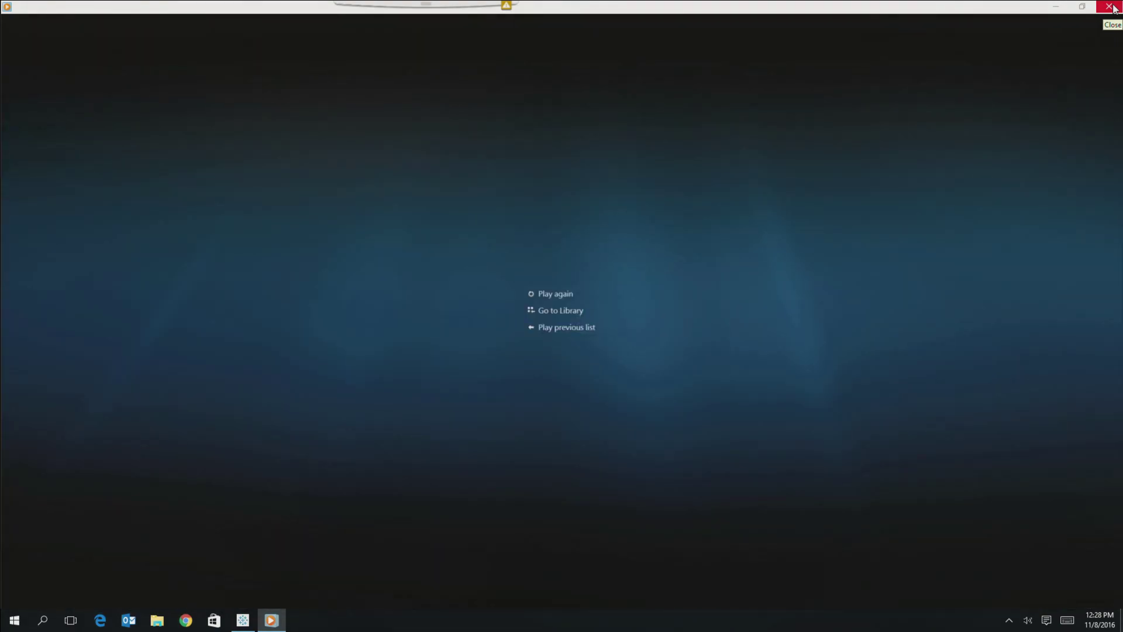
{"action": "left_click", "coordinate": [1114, 7]}
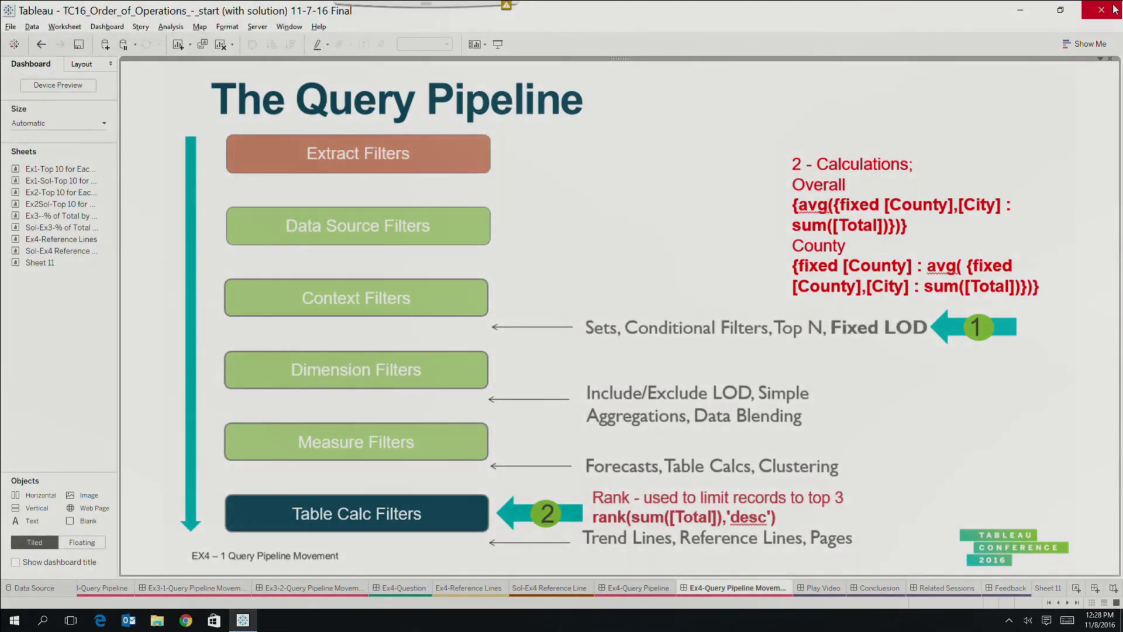